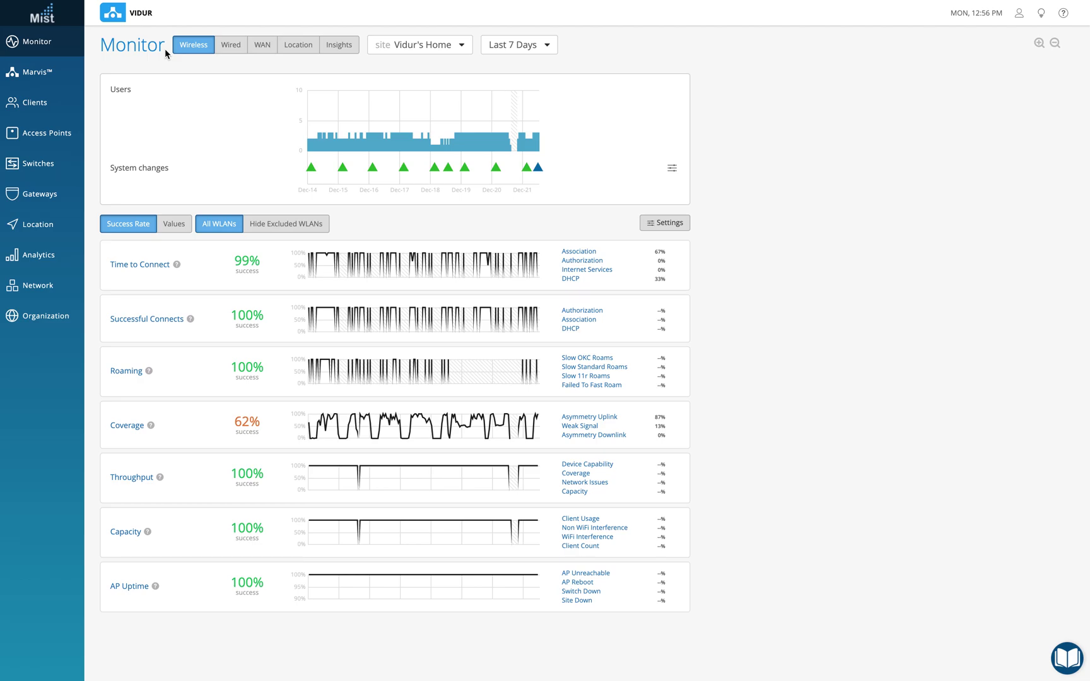
Step: Start a new label on the site's Labels page and set its label type to WLAN
mouse_move(37, 306)
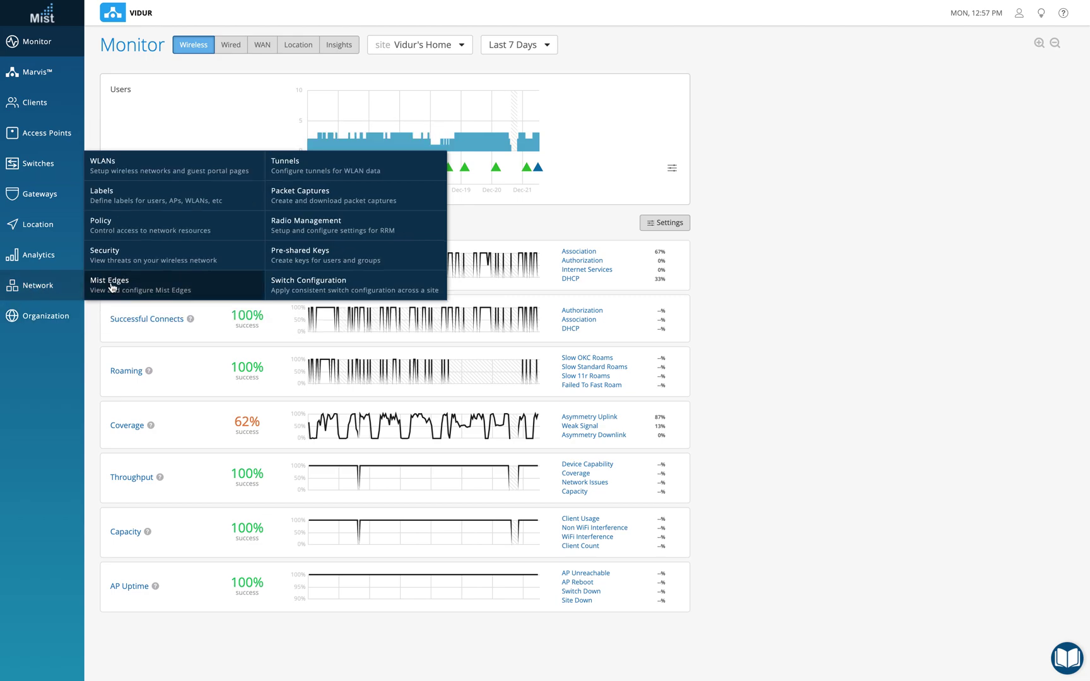
left_click(130, 202)
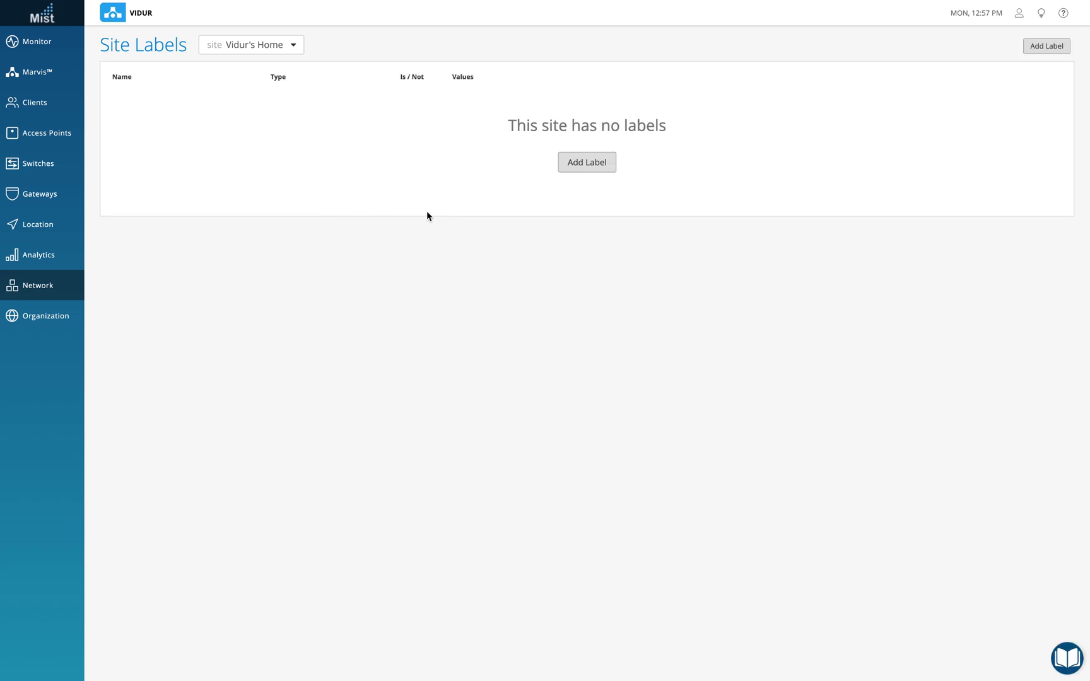
left_click(587, 163)
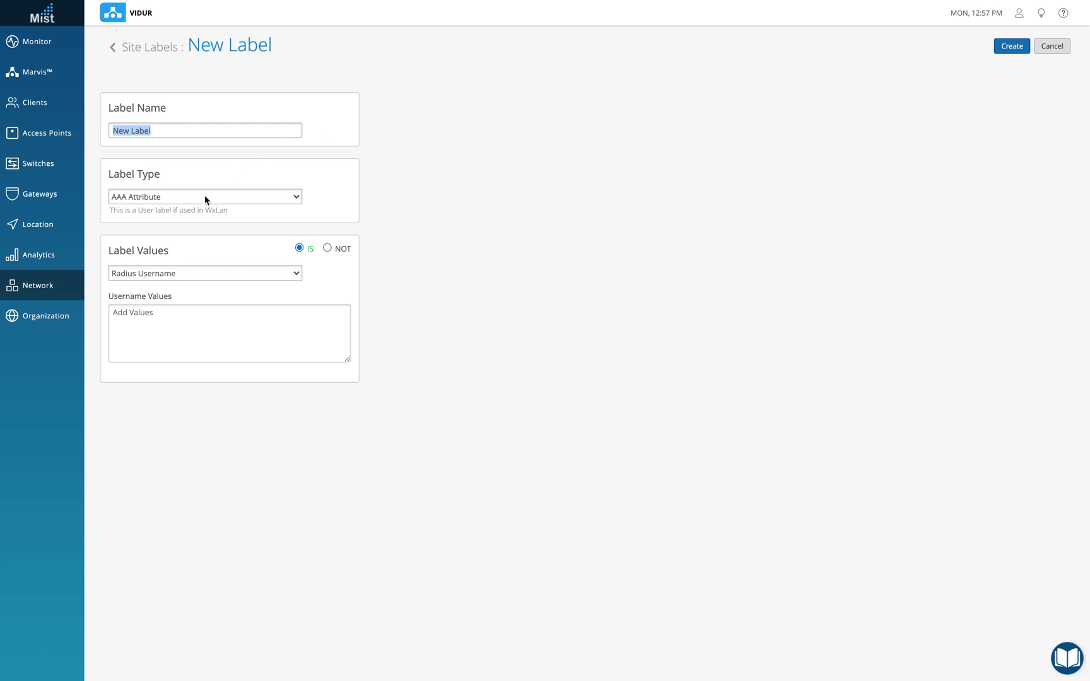
left_click_drag(161, 176, 106, 173)
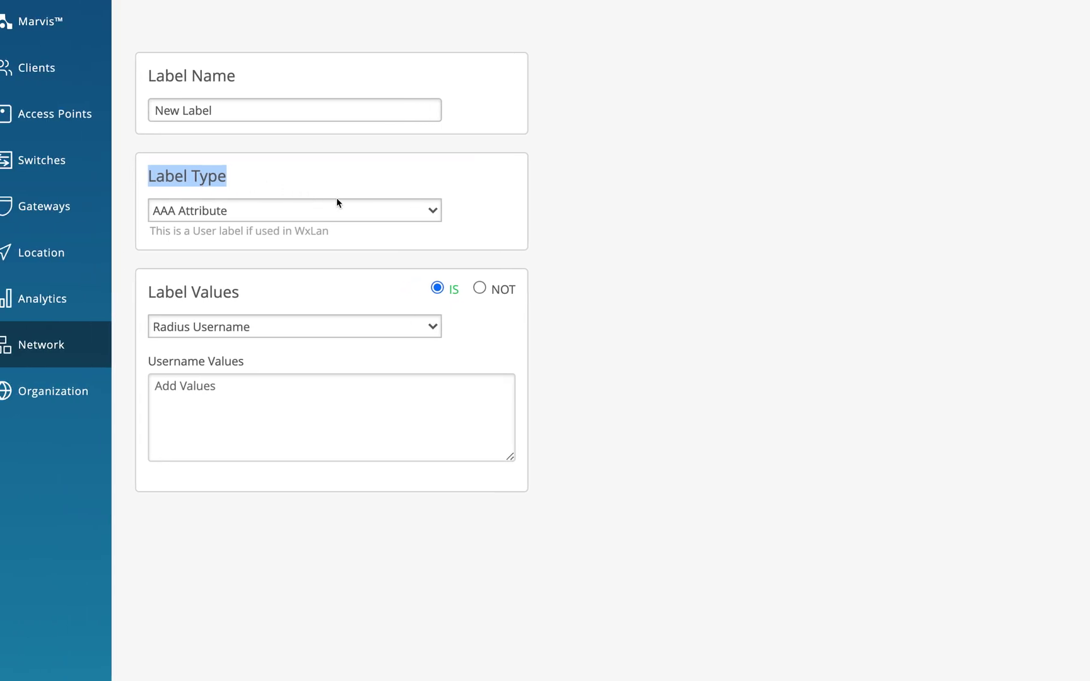
left_click(434, 212)
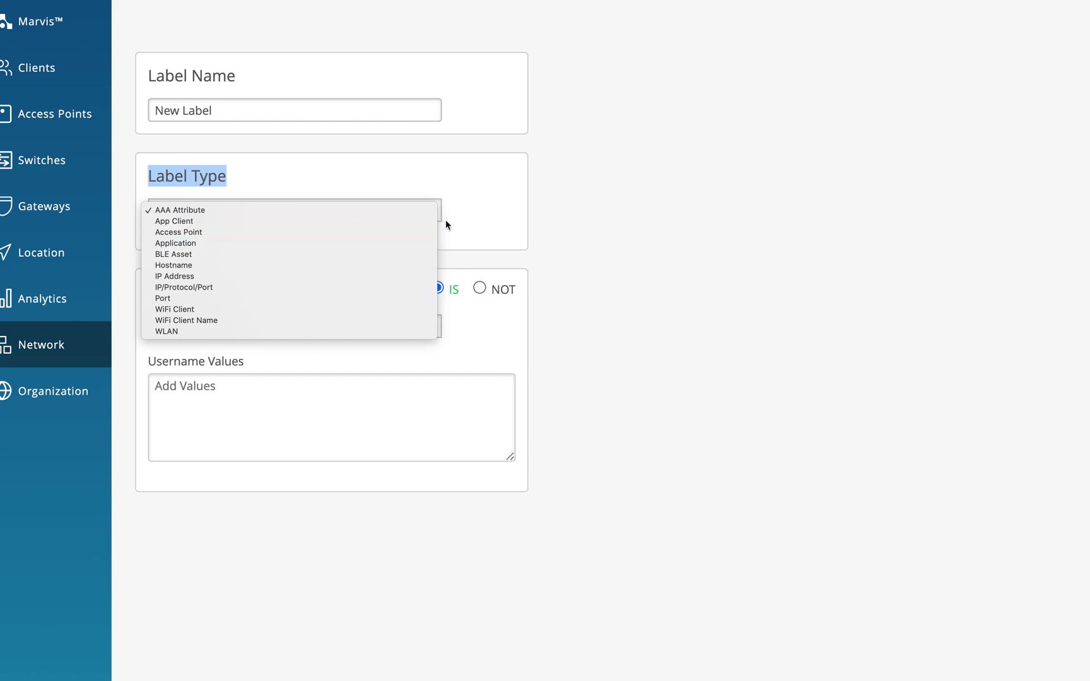
left_click(468, 217)
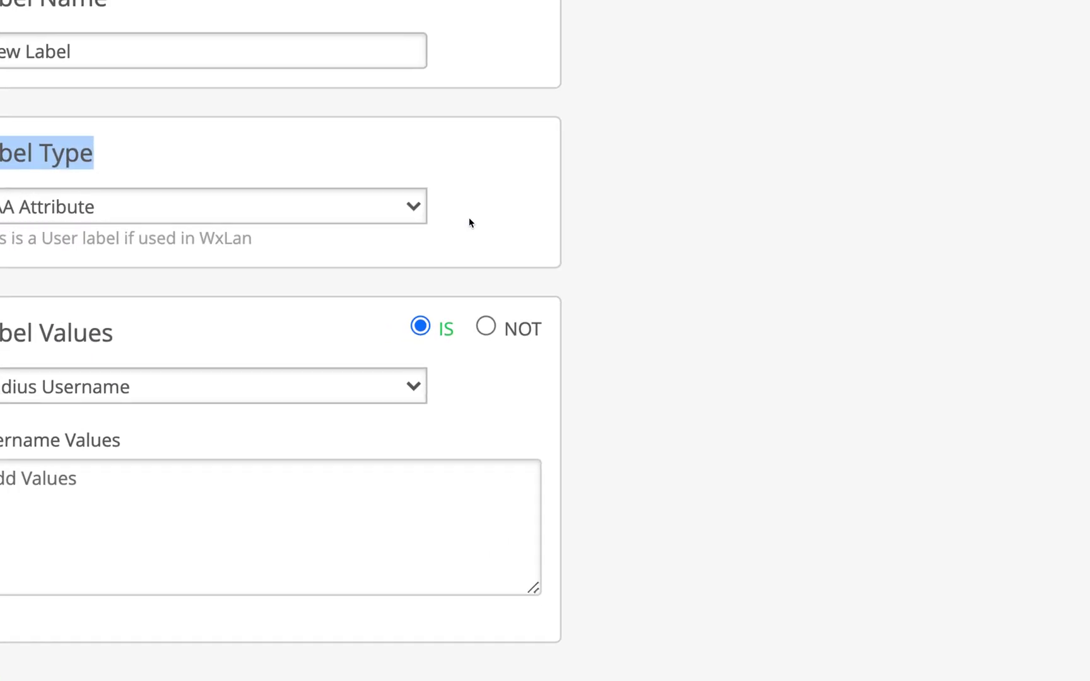
left_click(420, 211)
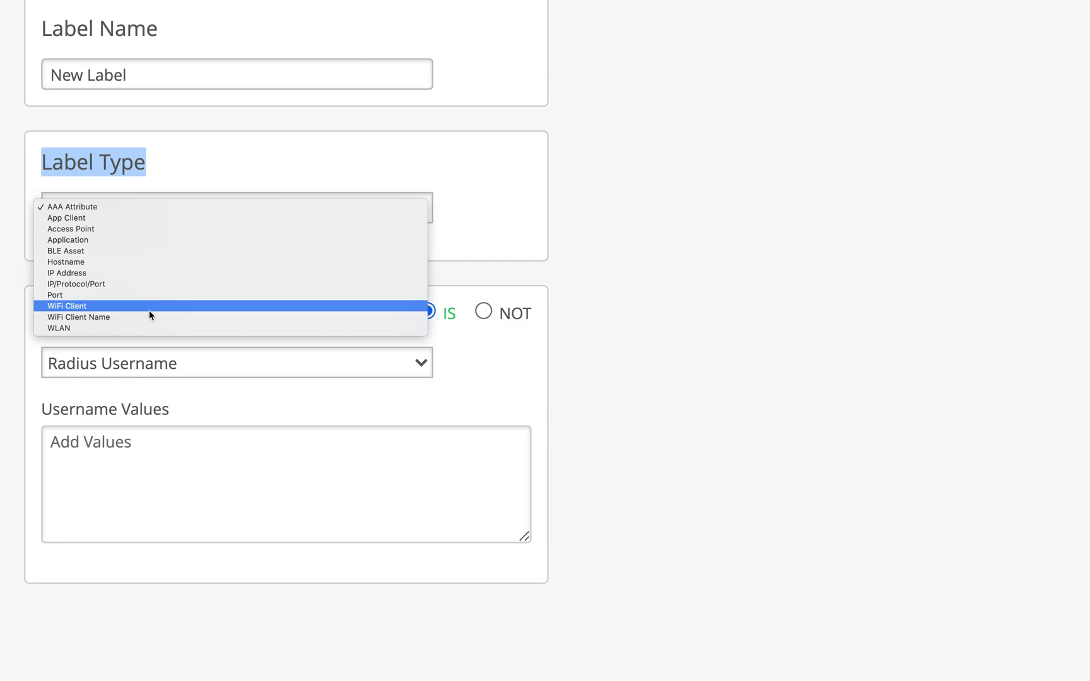
left_click(107, 328)
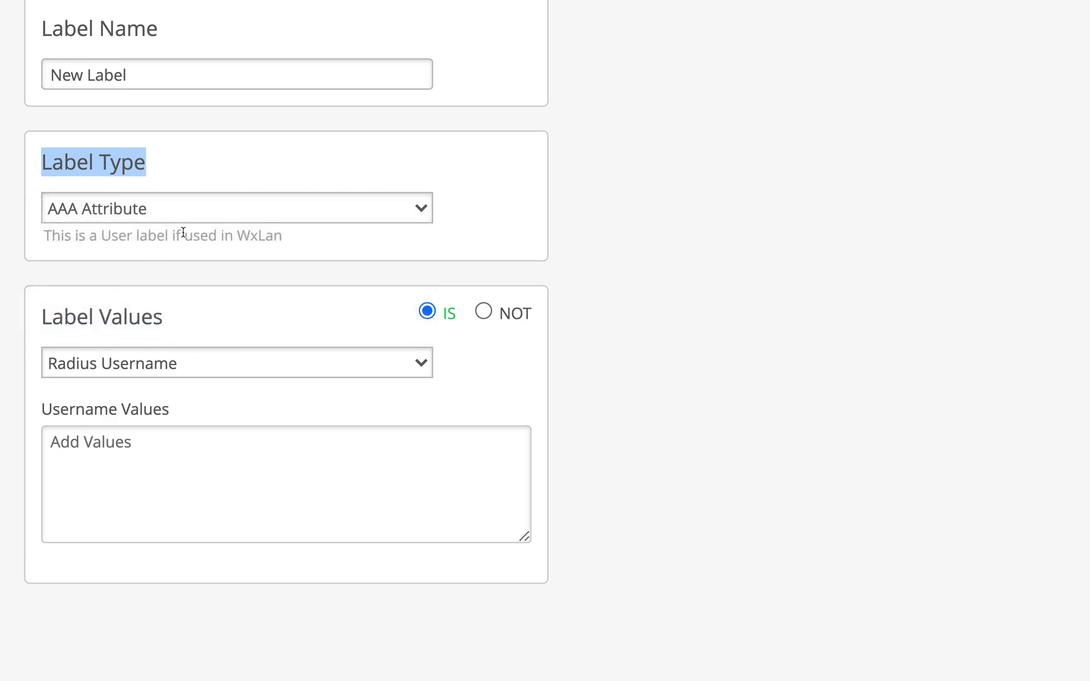
Step: Name the new label WLAN_Label
scroll(284, 152, "up", 3)
triple_click(256, 156)
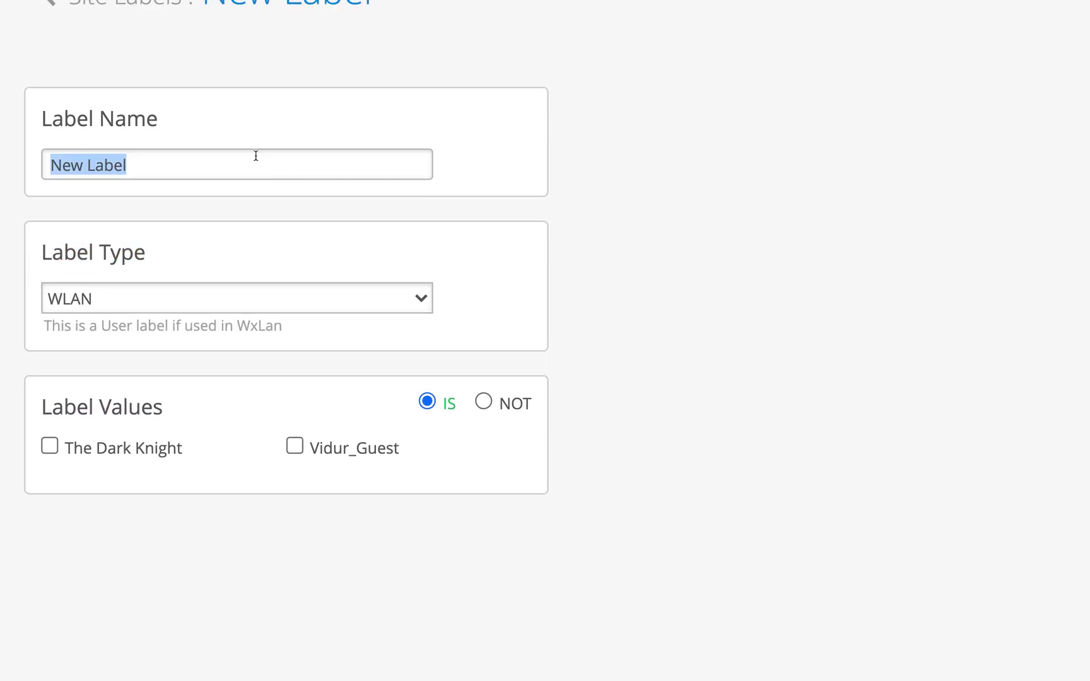
type("WLAN Label")
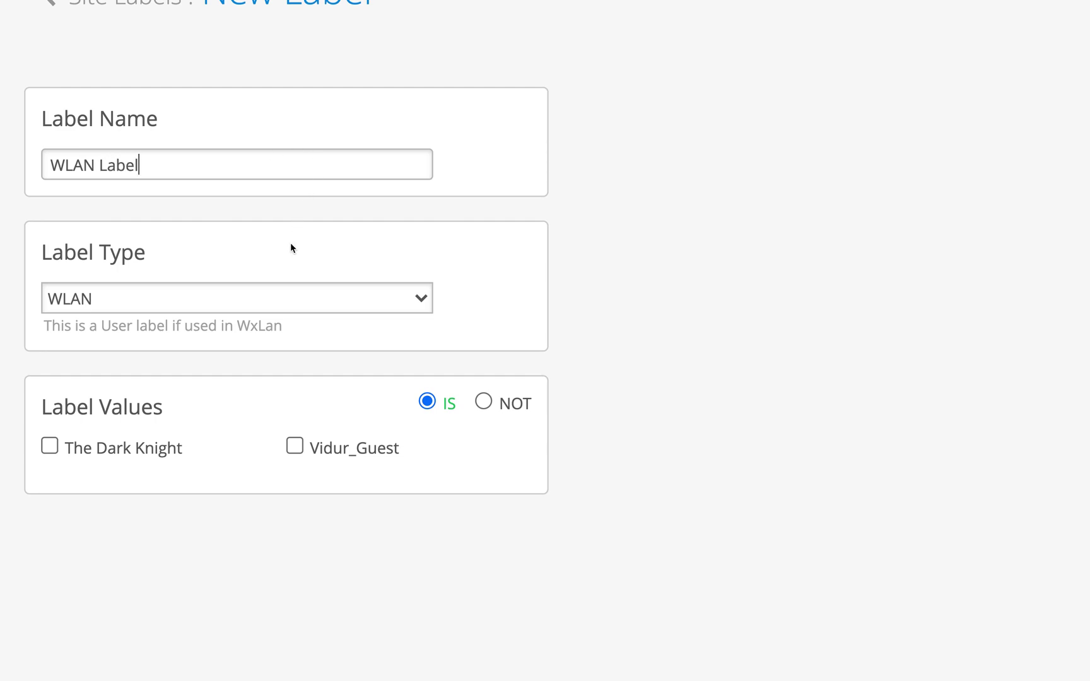
key("BackSpace")
key("BackSpace")
key("BackSpace")
key("BackSpace")
key("BackSpace")
key("BackSpace")
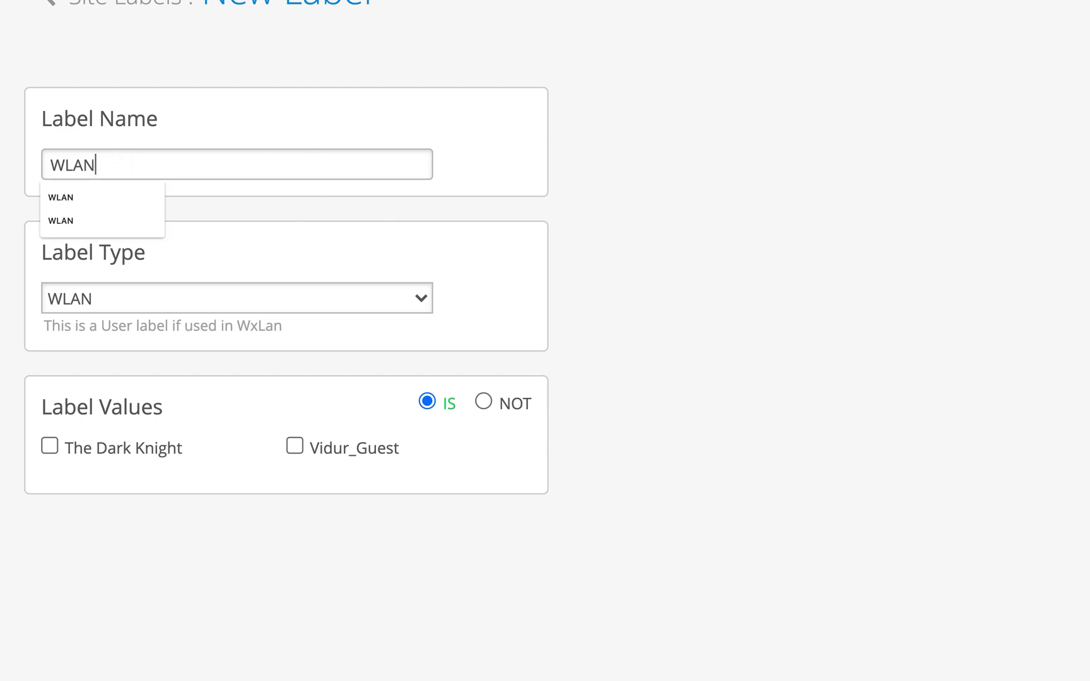
type("_")
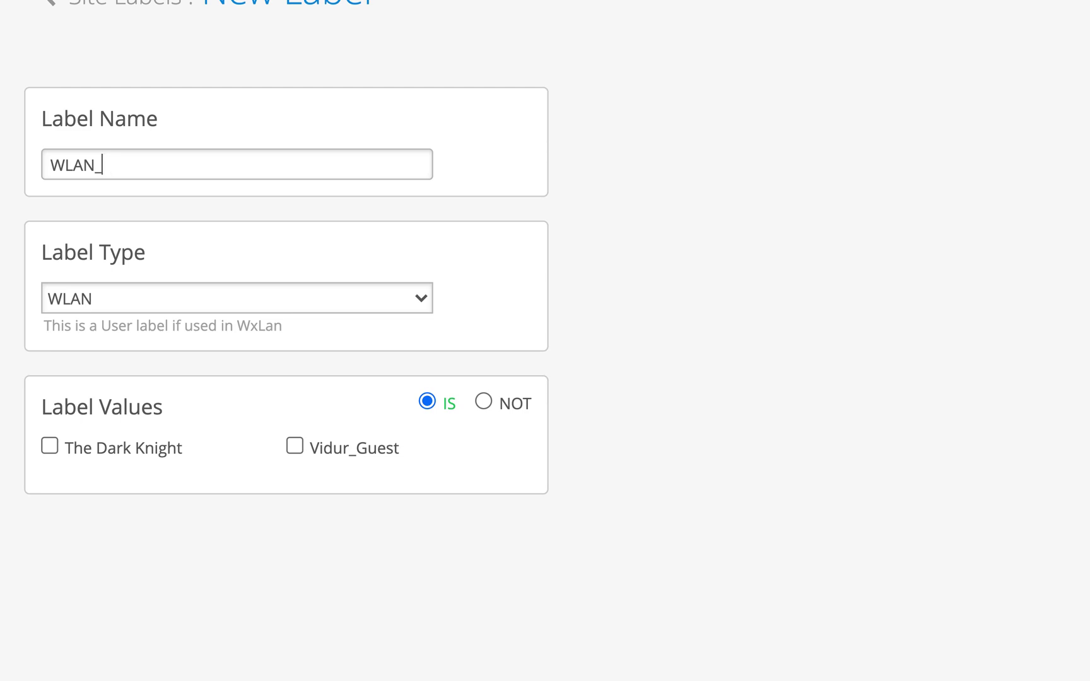
type("Test")
key("BackSpace")
key("BackSpace")
key("BackSpace")
key("BackSpace")
type("Label")
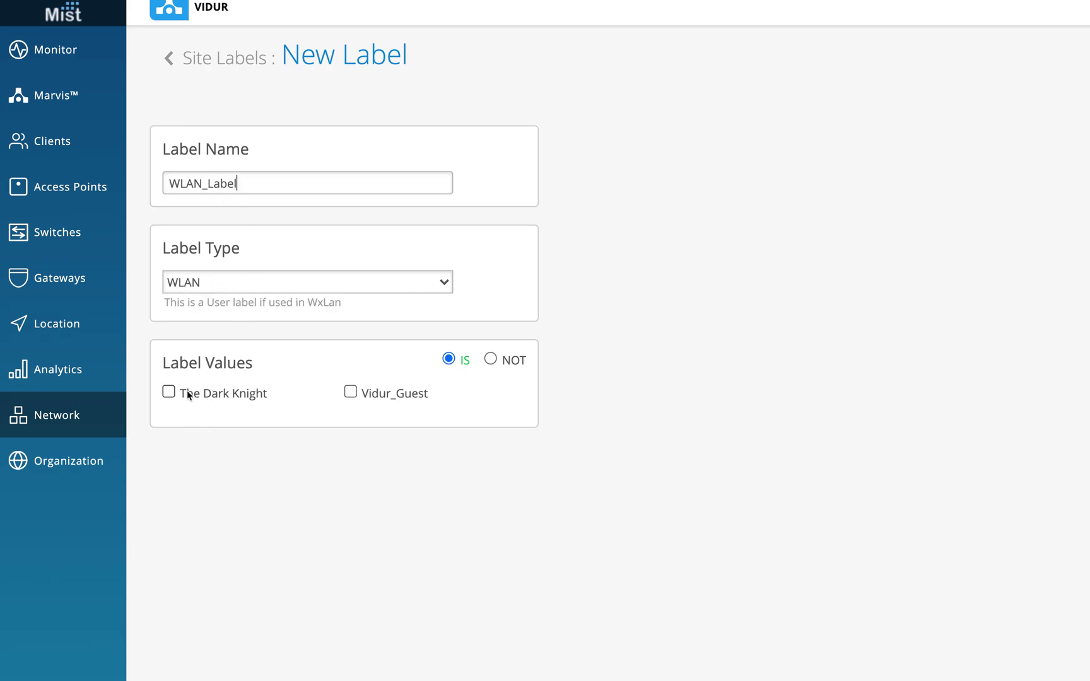
Step: Select the guest WLAN as the label's value with the IS condition and create the label
left_click(350, 393)
left_click(491, 360)
left_click(449, 359)
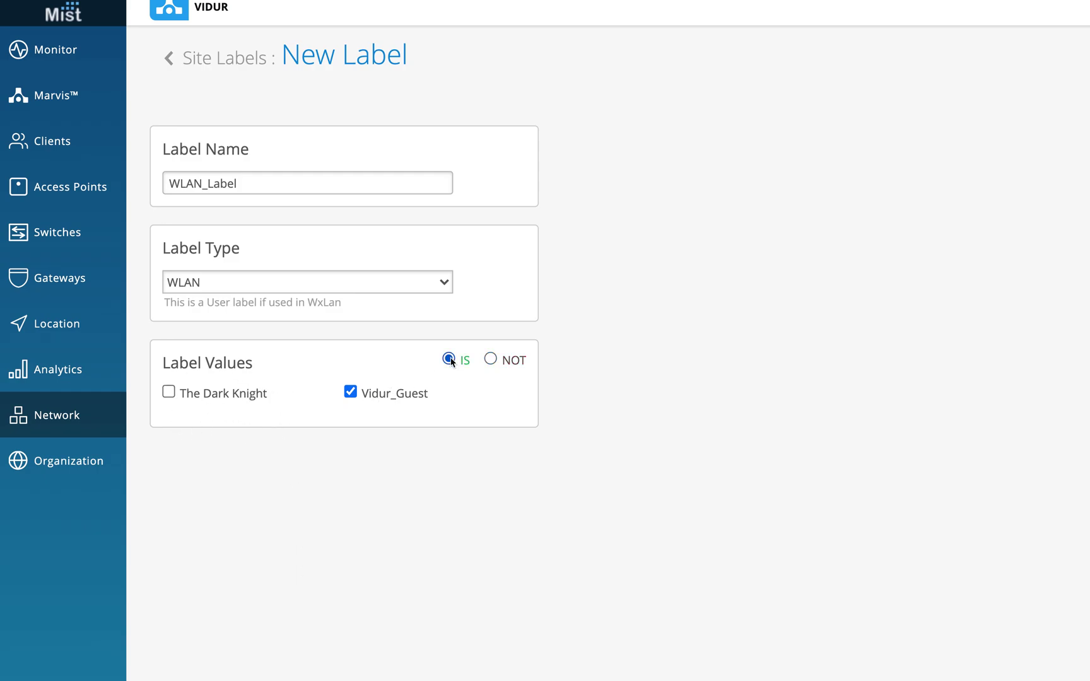
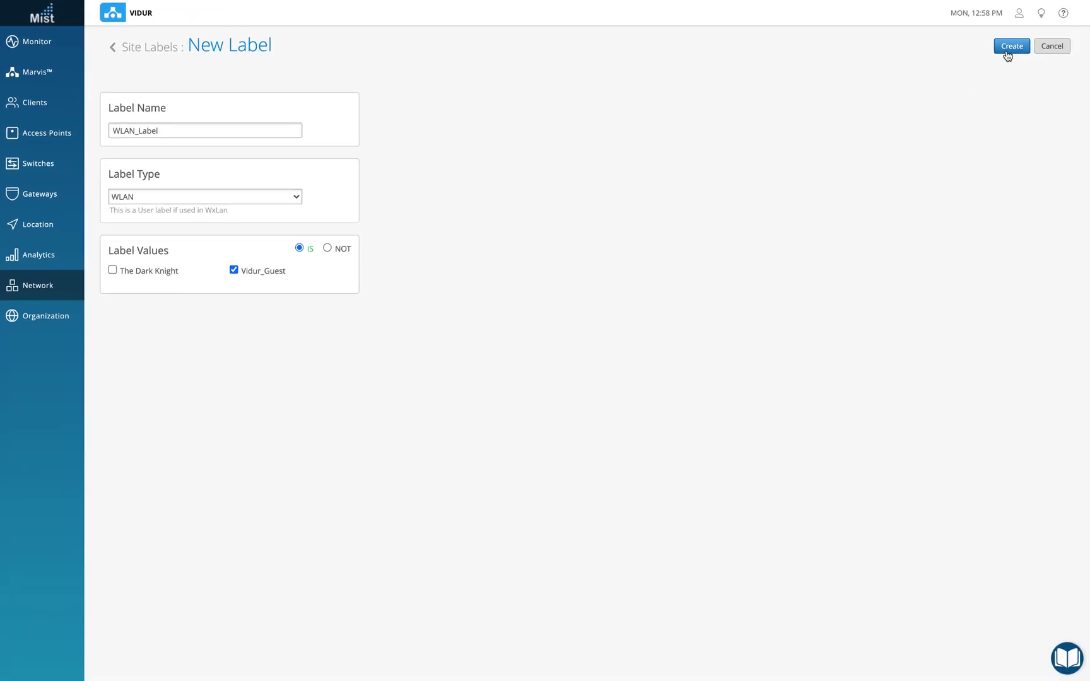
left_click(1010, 53)
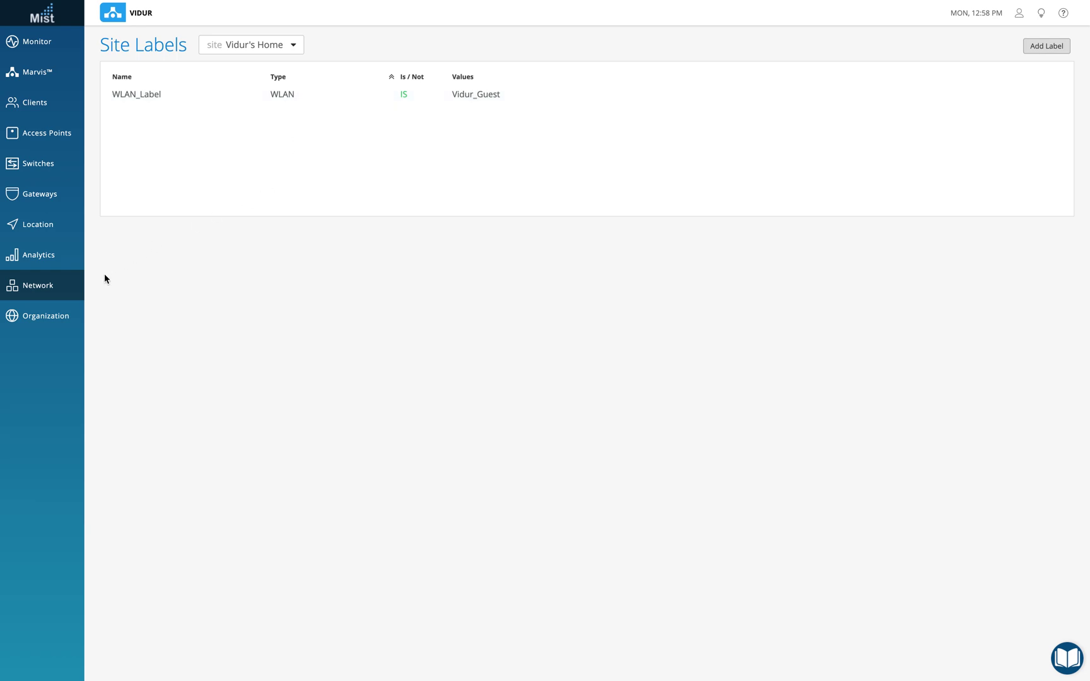
Step: Add a rule on the site's Policy page and assign WLAN_Label as its user label
mouse_move(58, 291)
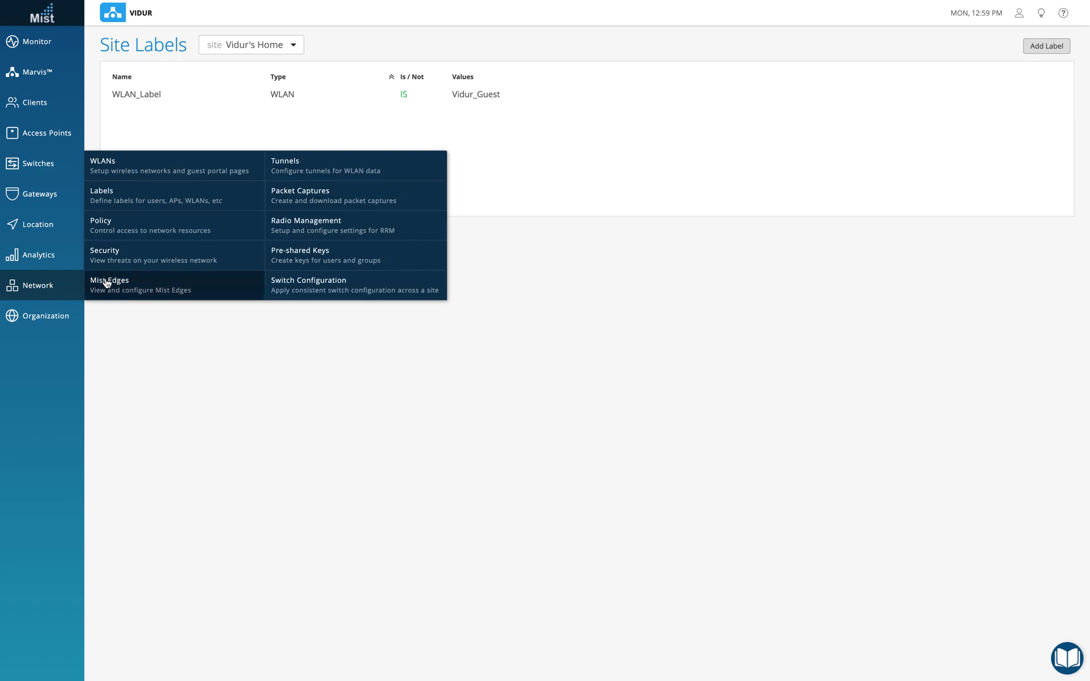
left_click(157, 231)
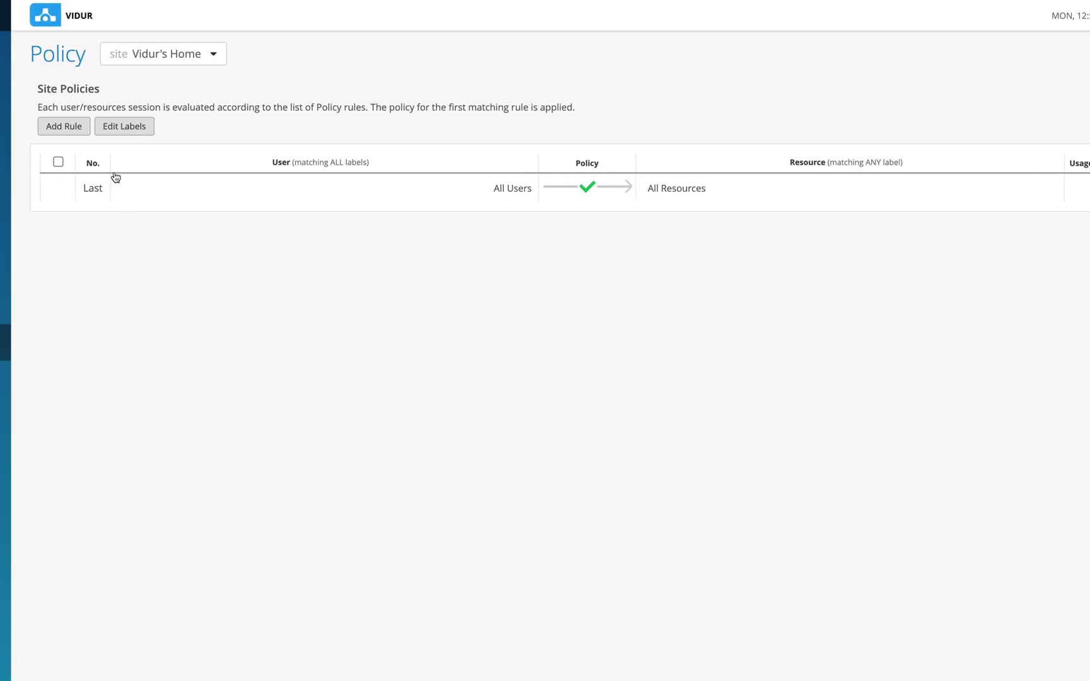
mouse_move(605, 201)
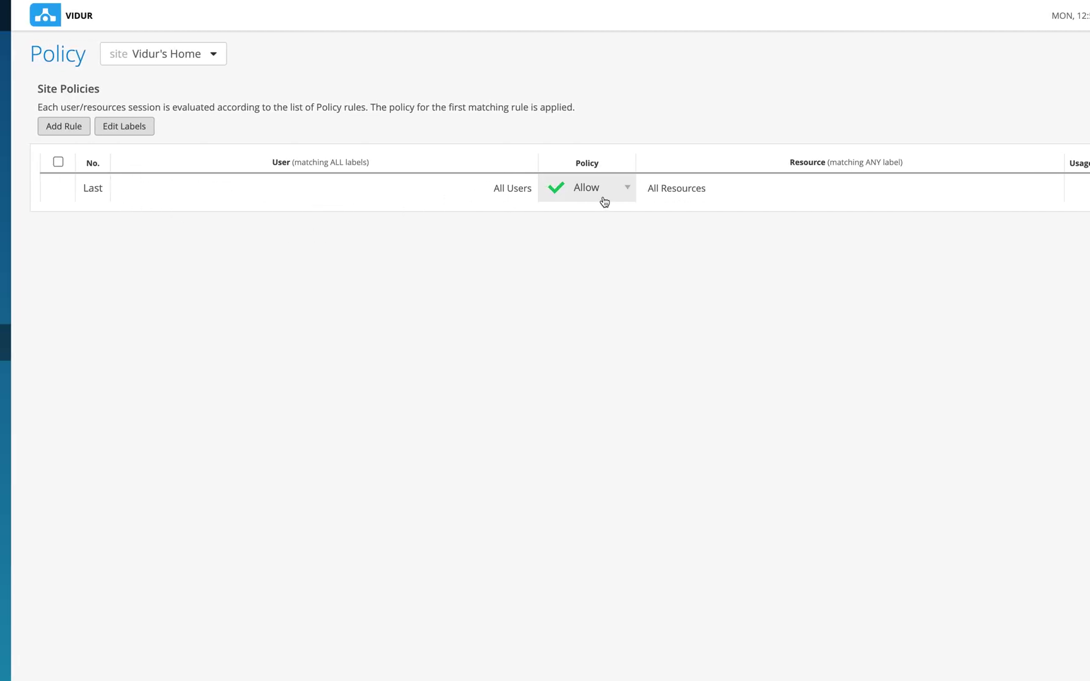
left_click_drag(274, 162, 320, 163)
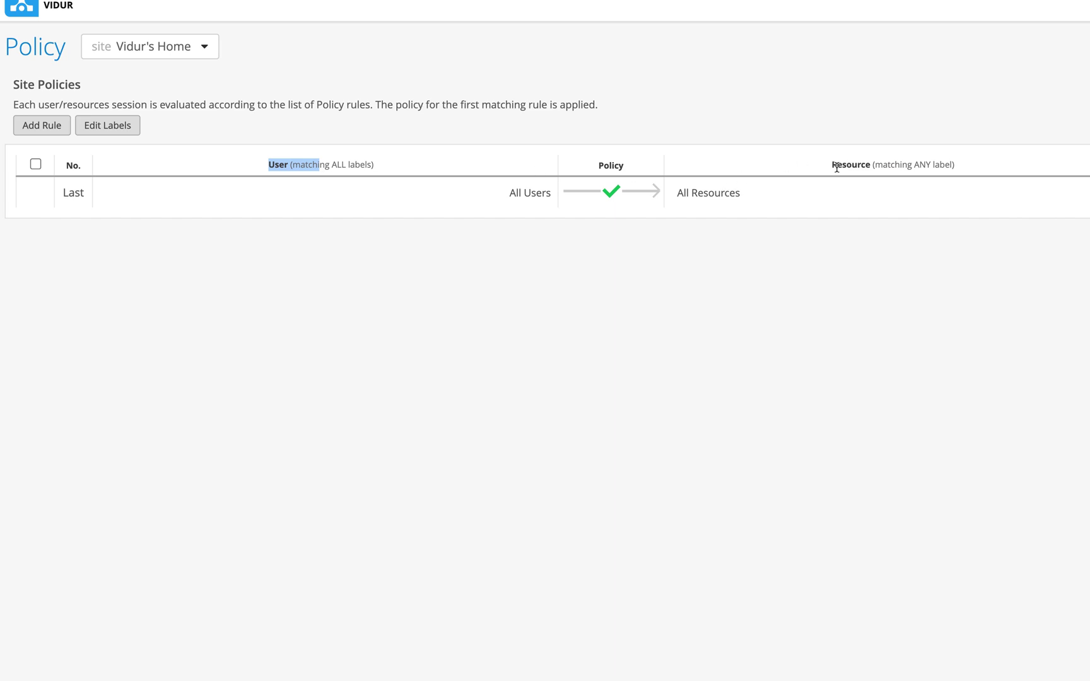
left_click_drag(832, 165, 901, 167)
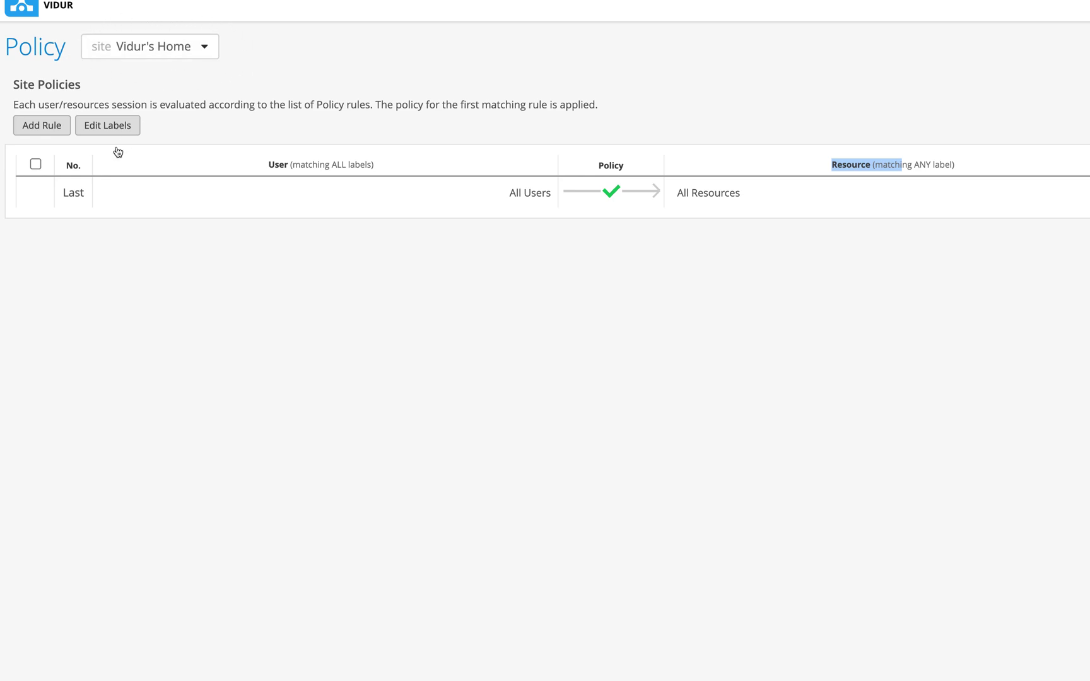
left_click(42, 127)
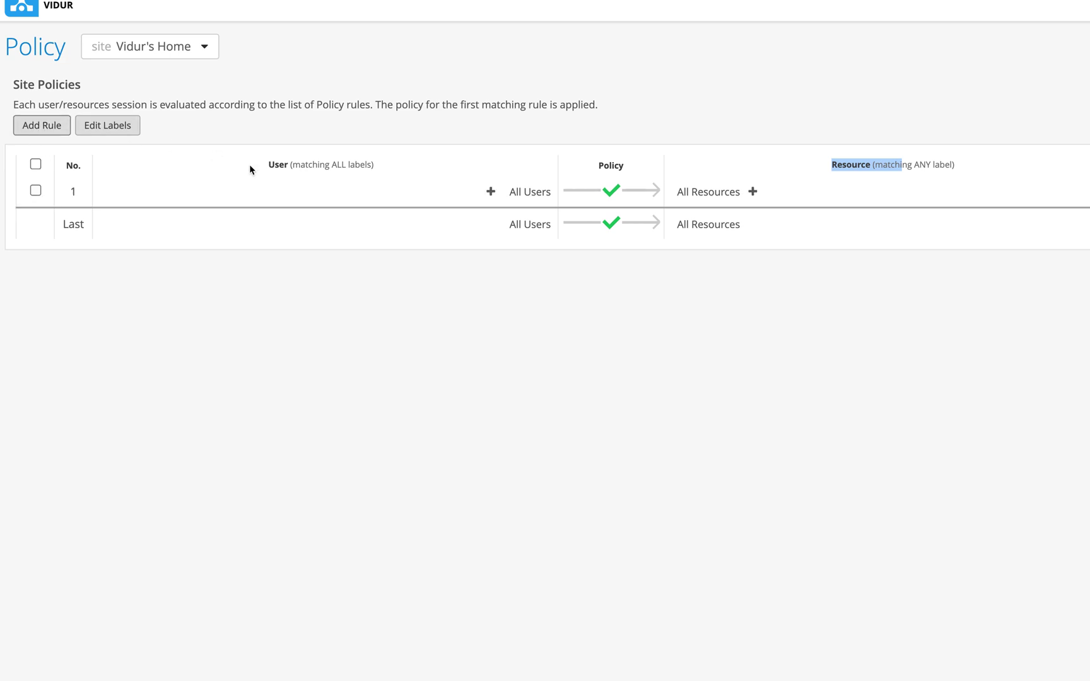
left_click(492, 193)
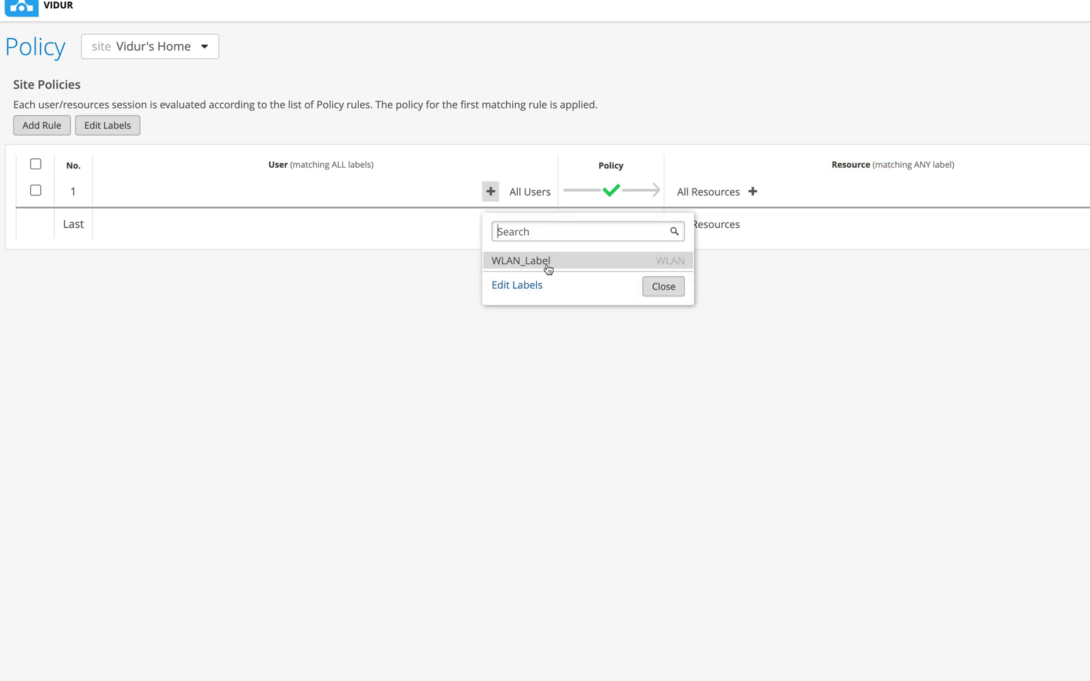
left_click(530, 262)
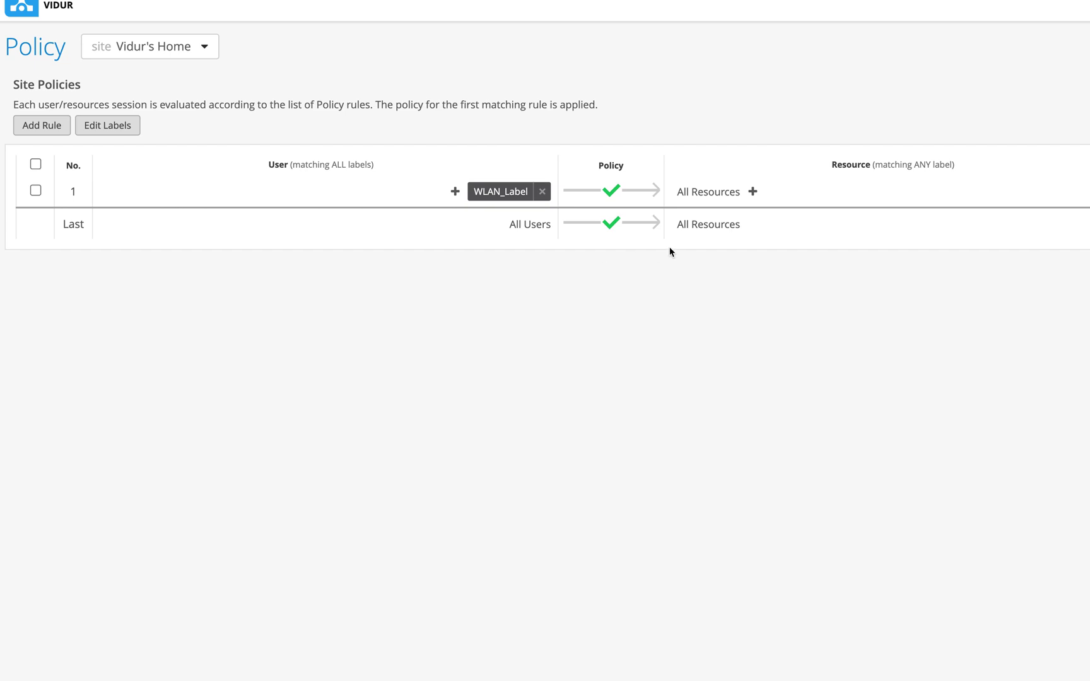
Step: Add Instagram and Gmail as the resources of the new policy rule
left_click(753, 191)
scroll(628, 372, "down", 3)
scroll(630, 371, "down", 6)
scroll(629, 371, "up", 3)
scroll(629, 371, "down", 3)
scroll(630, 370, "up", 5)
scroll(630, 371, "up", 6)
scroll(630, 287, "up", 6)
scroll(630, 287, "up", 1)
left_click(607, 279)
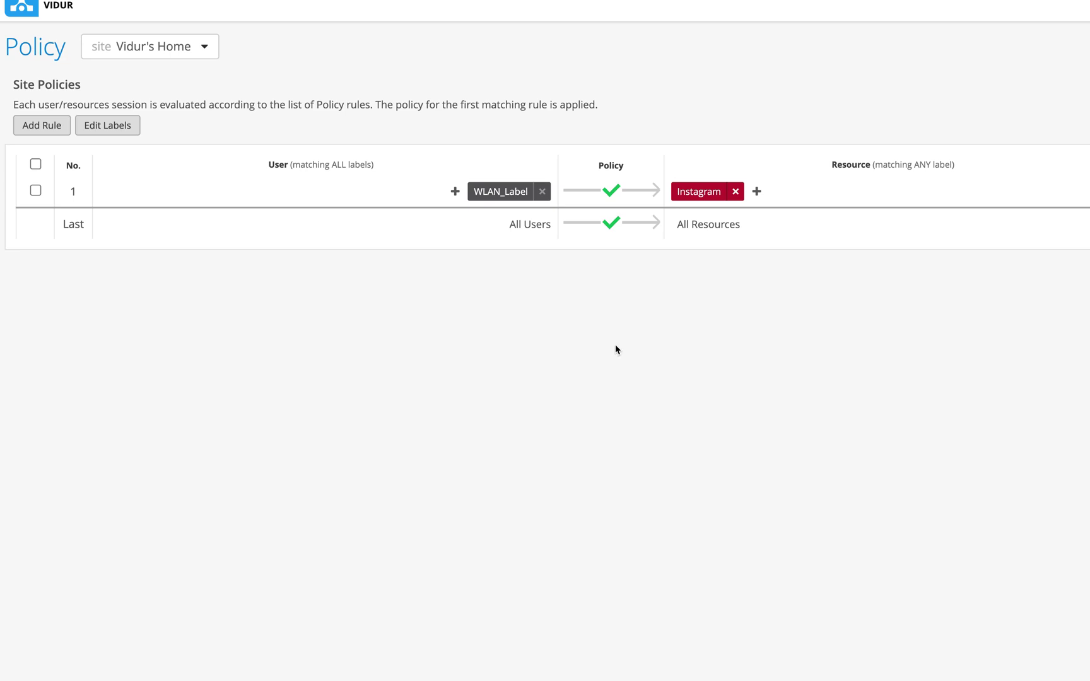
left_click(756, 192)
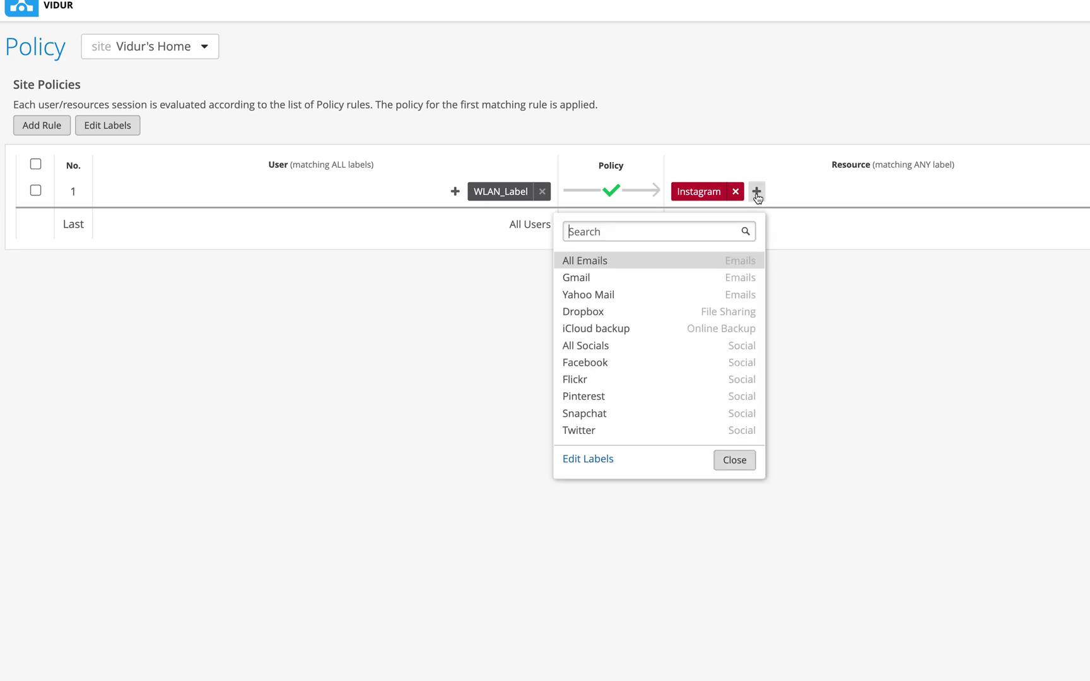
left_click(617, 281)
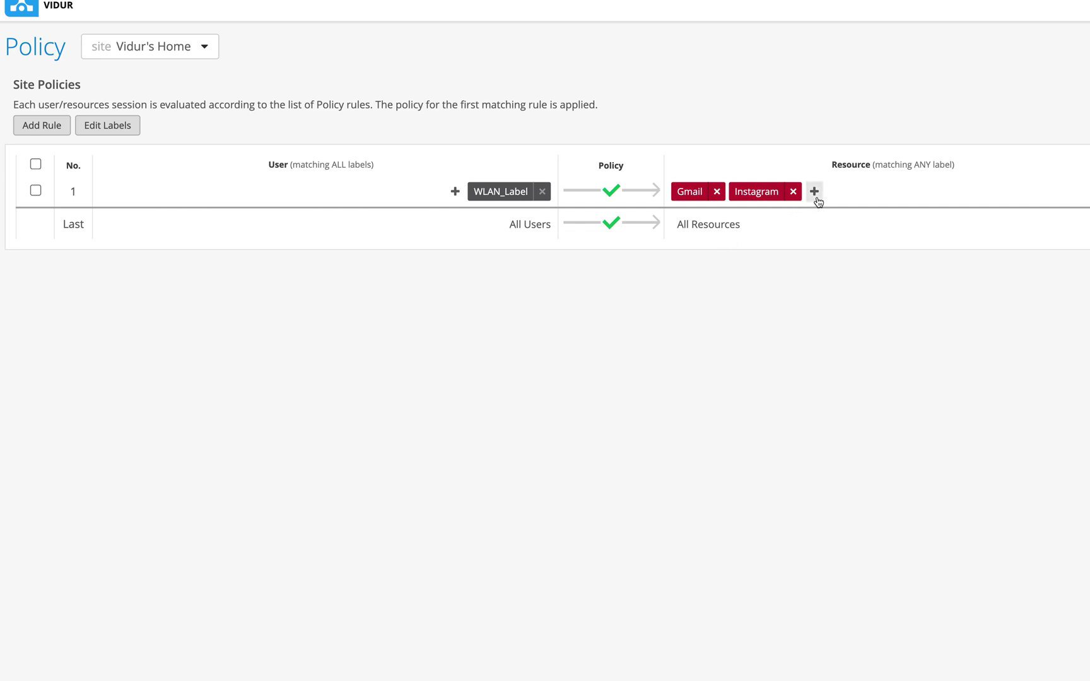
Step: Save the site policy with the Gmail and Instagram rule
scroll(605, 357, "right", 4)
scroll(605, 353, "right", 3)
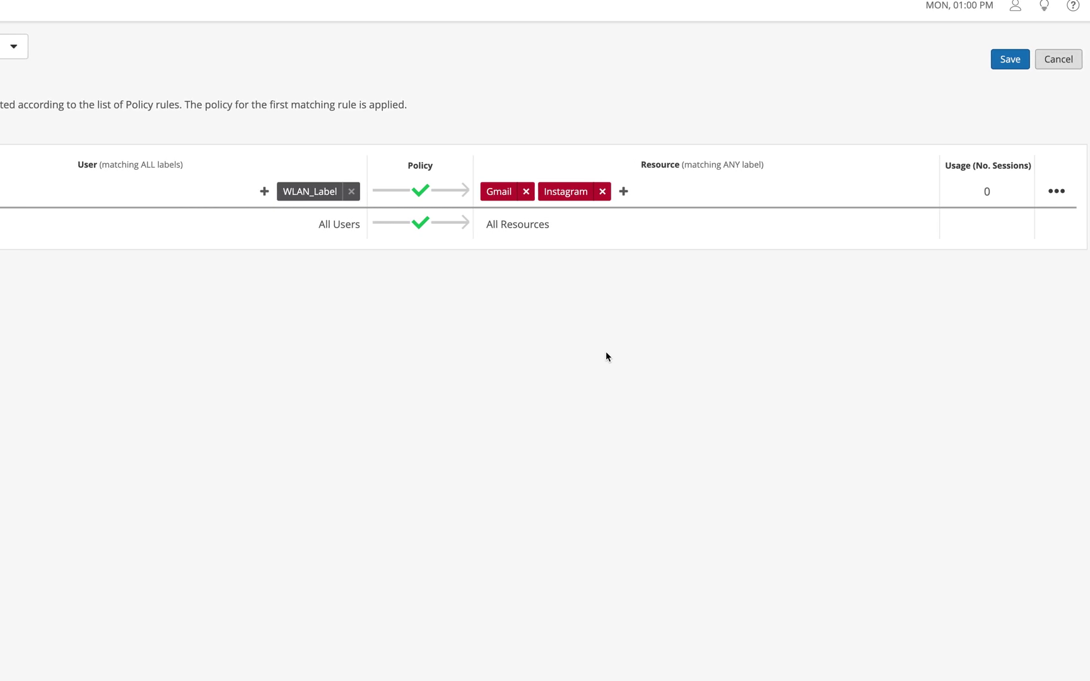
left_click_drag(78, 167, 117, 166)
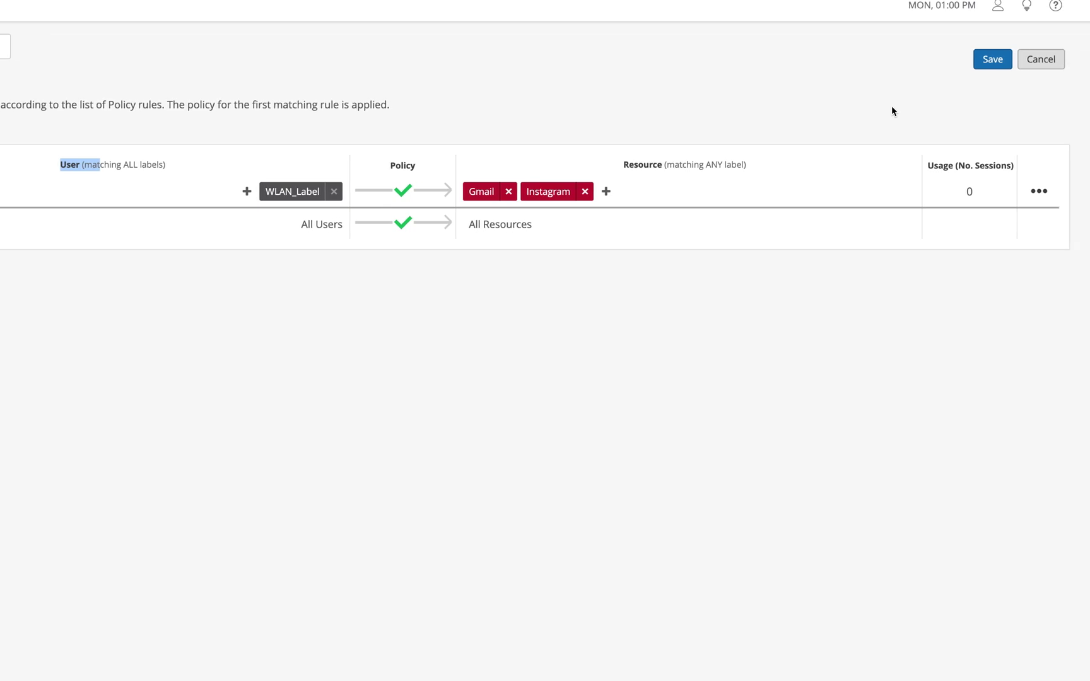
left_click(1075, 61)
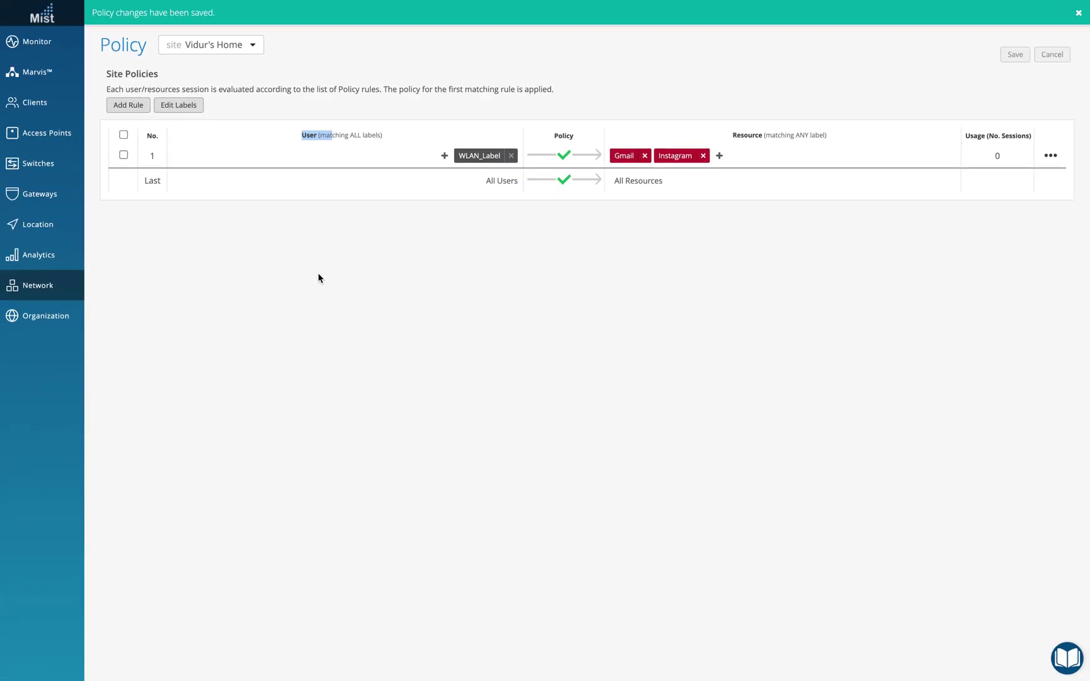
Step: Add another policy rule with WLAN_Label as the user label and Facebook and Flickr as resources
left_click(129, 108)
left_click(472, 155)
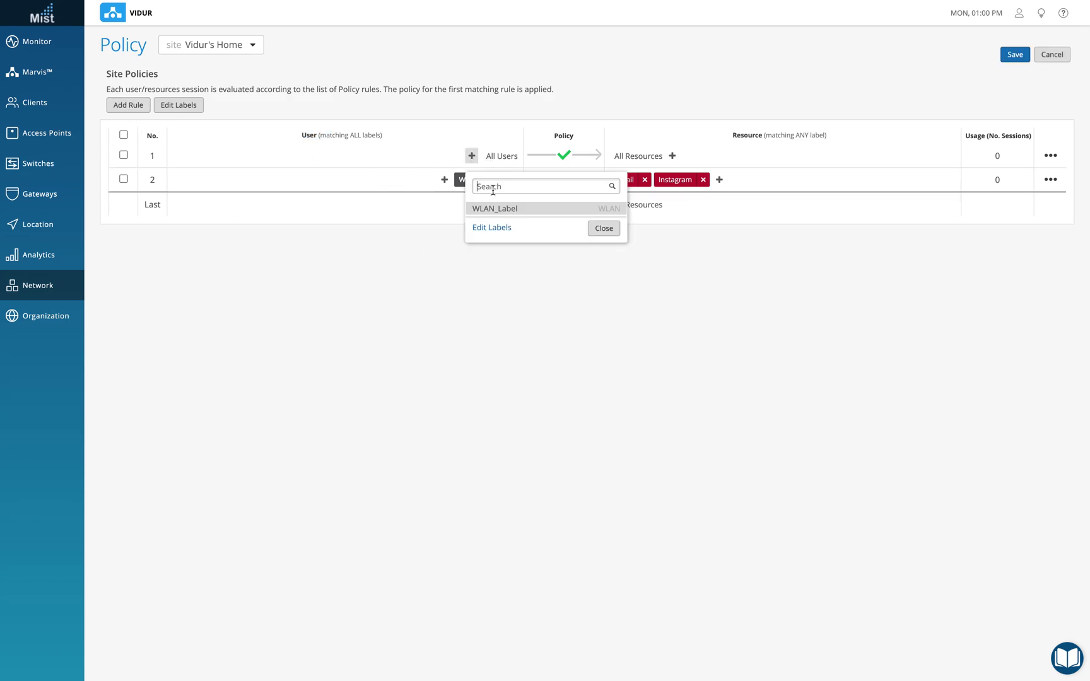
left_click(501, 211)
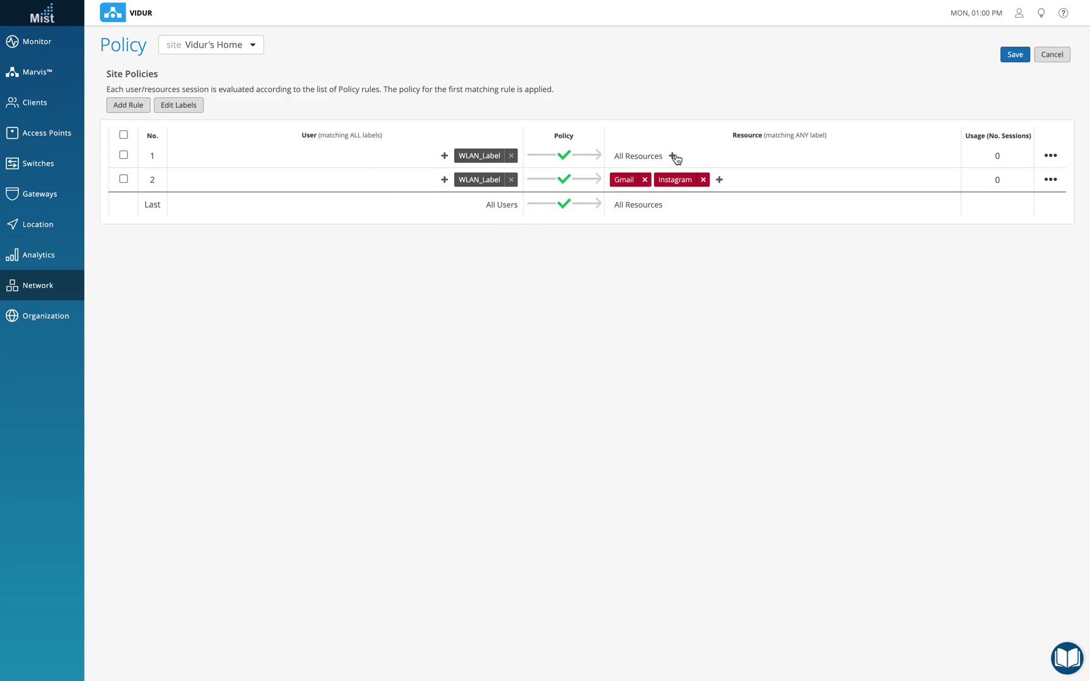
left_click(674, 156)
left_click(584, 285)
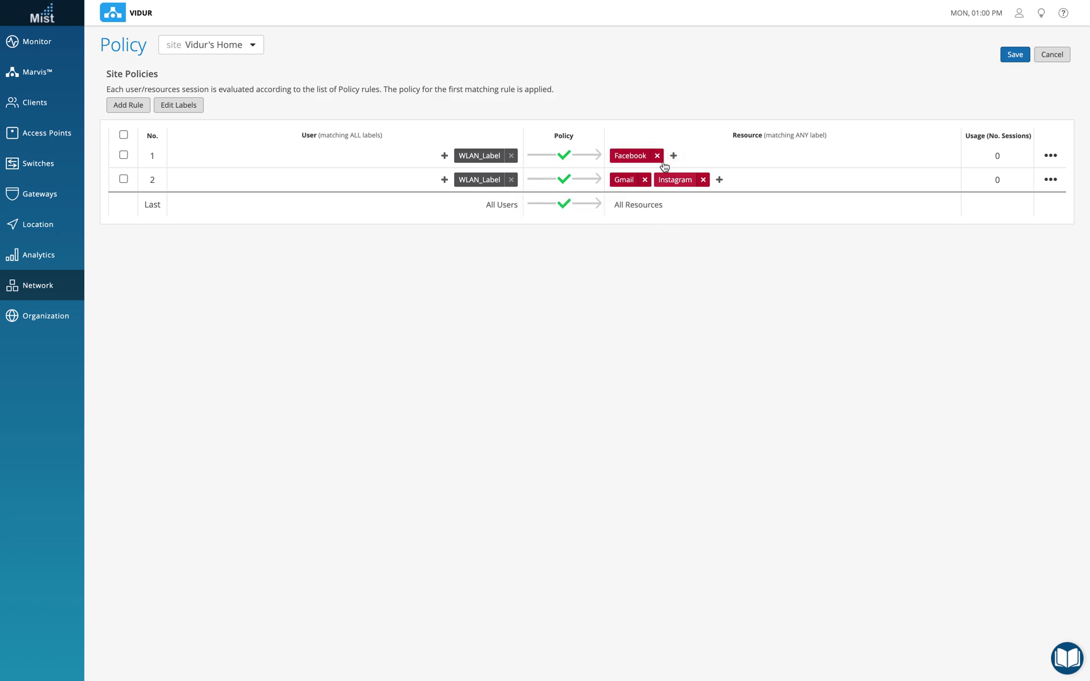
left_click(674, 156)
left_click(571, 288)
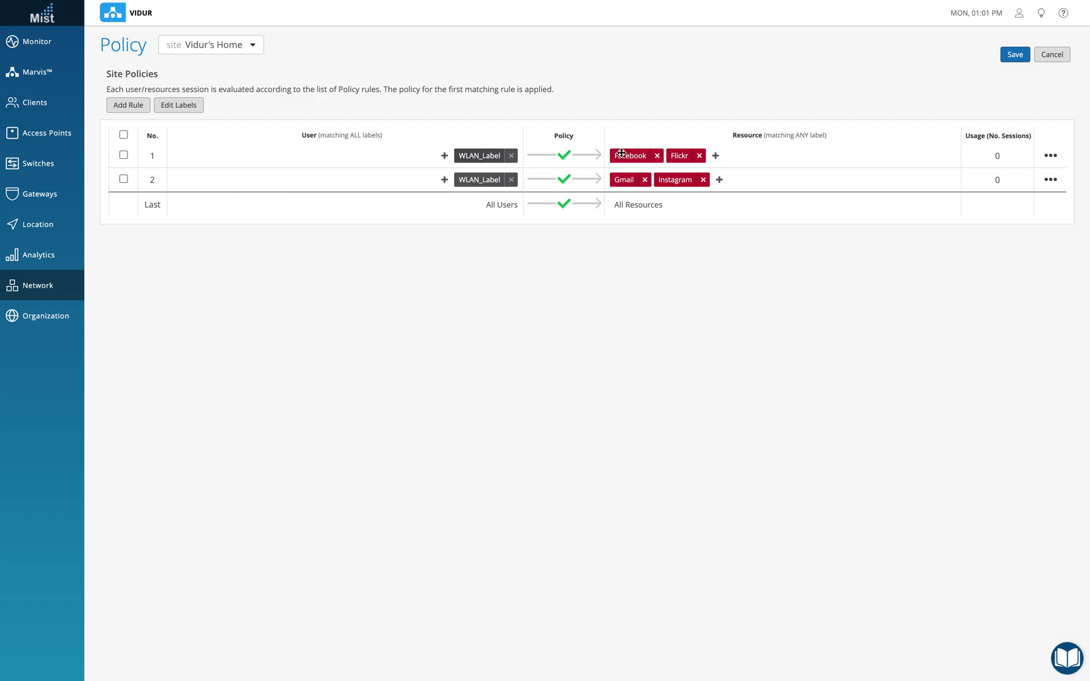
Step: Delete the policy rule with Facebook and Flickr as resources
left_click(124, 156)
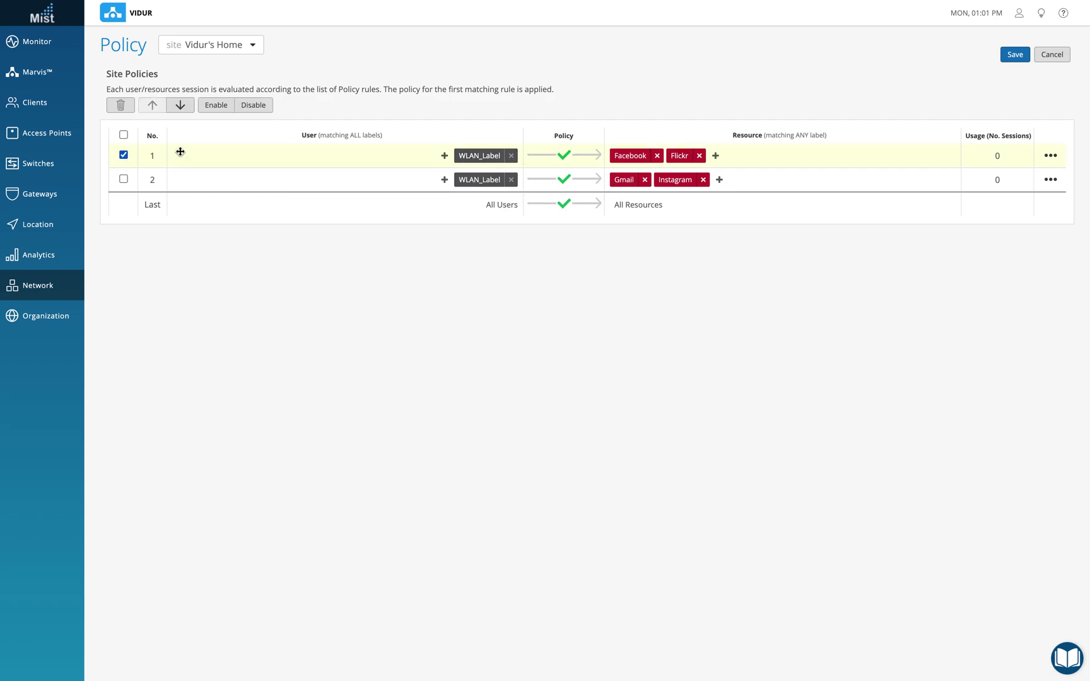
left_click(120, 105)
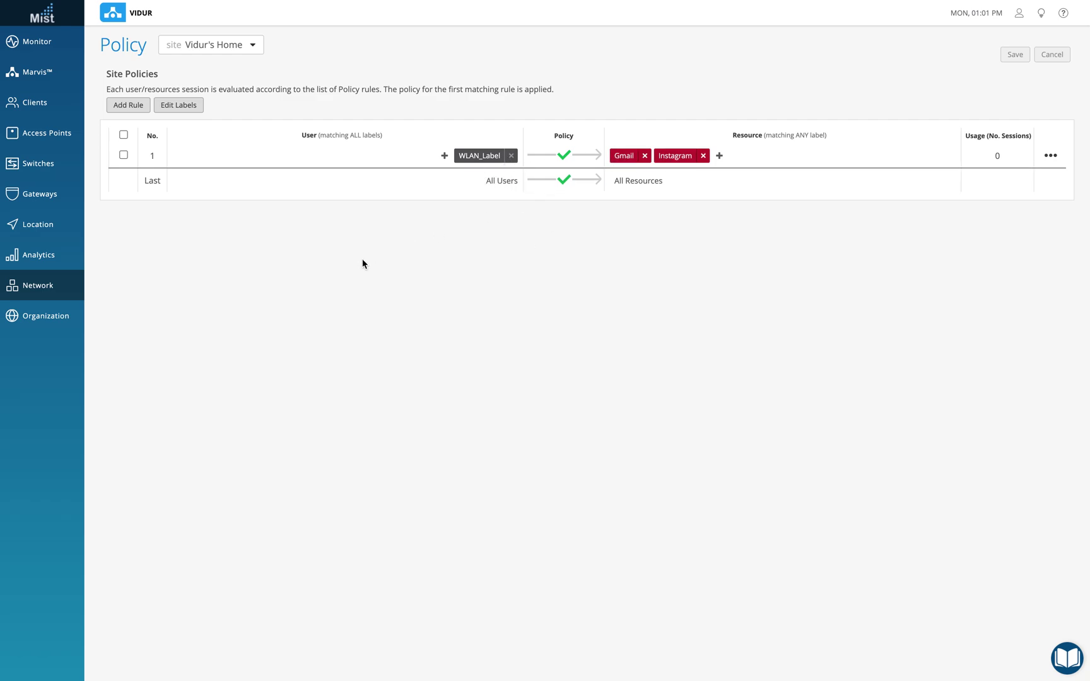
Step: Start a new site label on the Labels page and set its type to IP Address
mouse_move(47, 294)
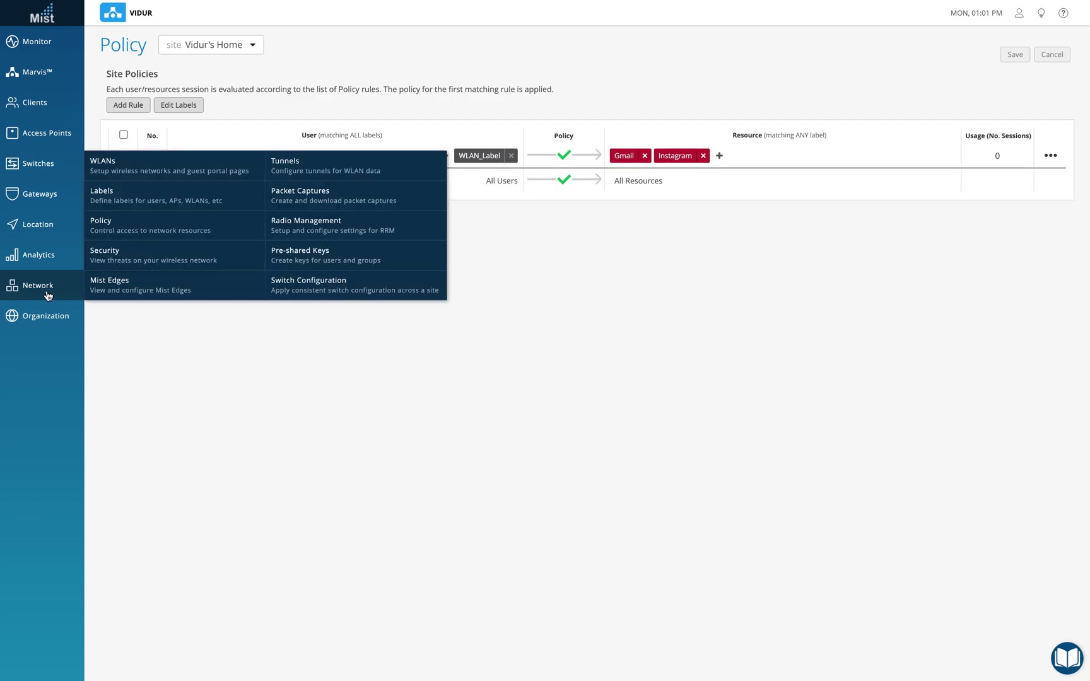
left_click(135, 204)
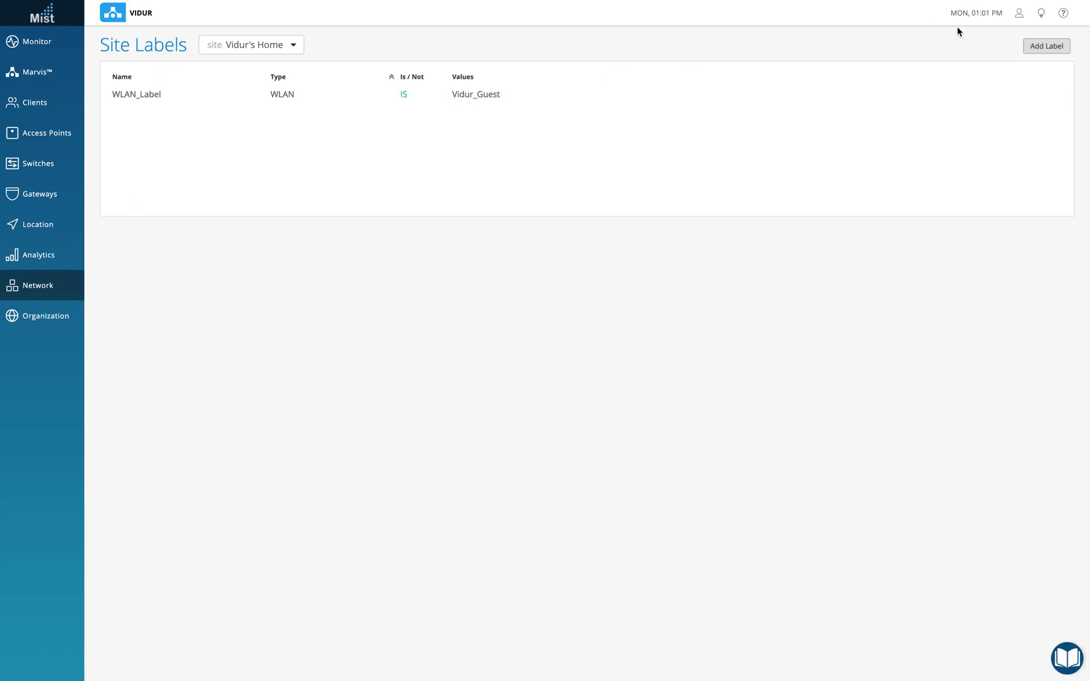
left_click(1048, 51)
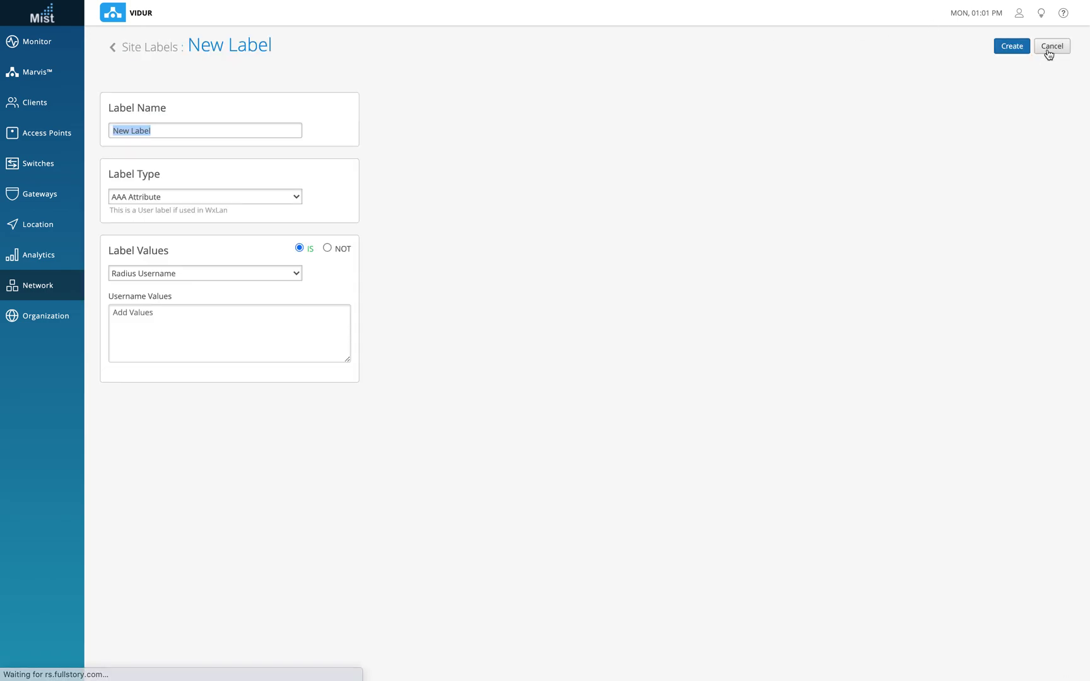
left_click(297, 194)
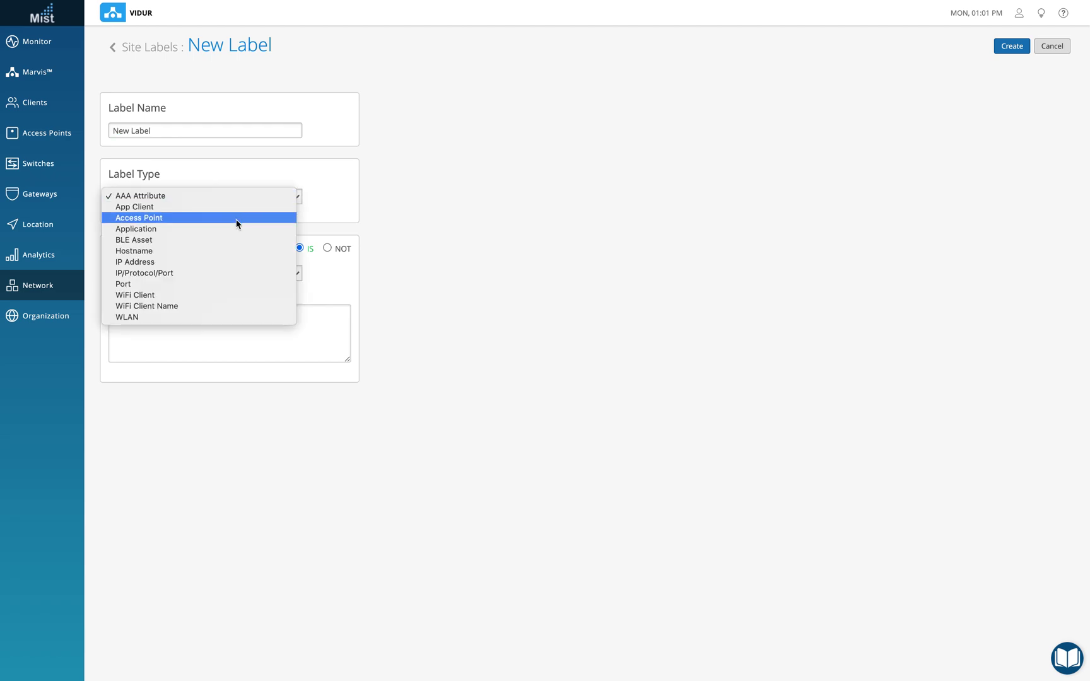
left_click(171, 262)
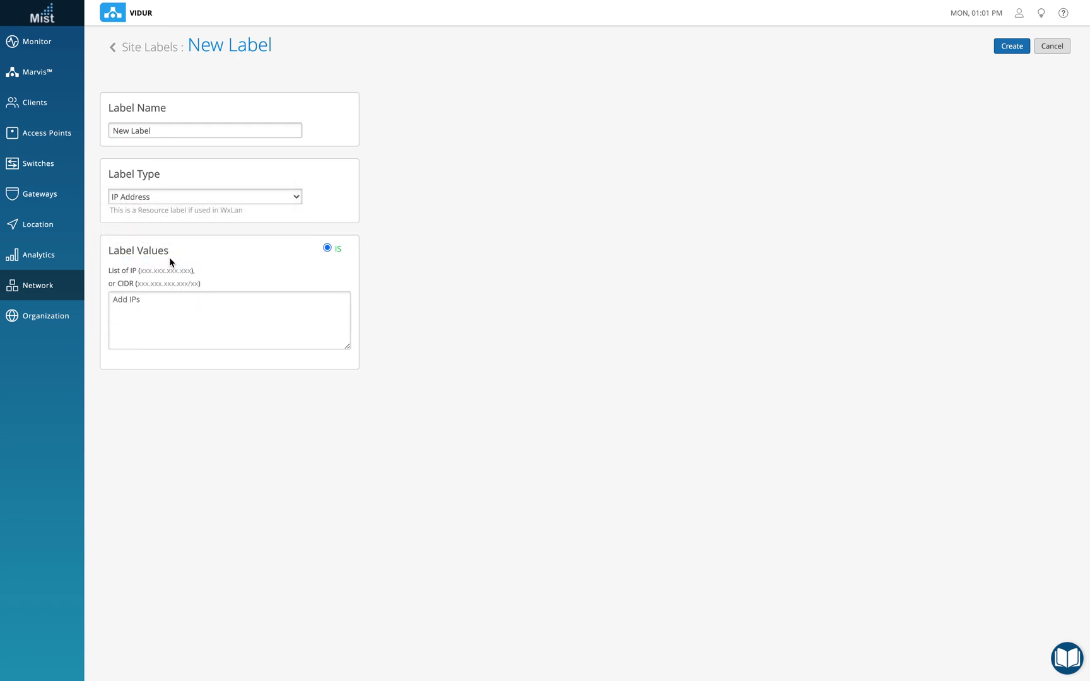
Step: Name the new label "IP Address Label"
triple_click(179, 133)
type("IP Address")
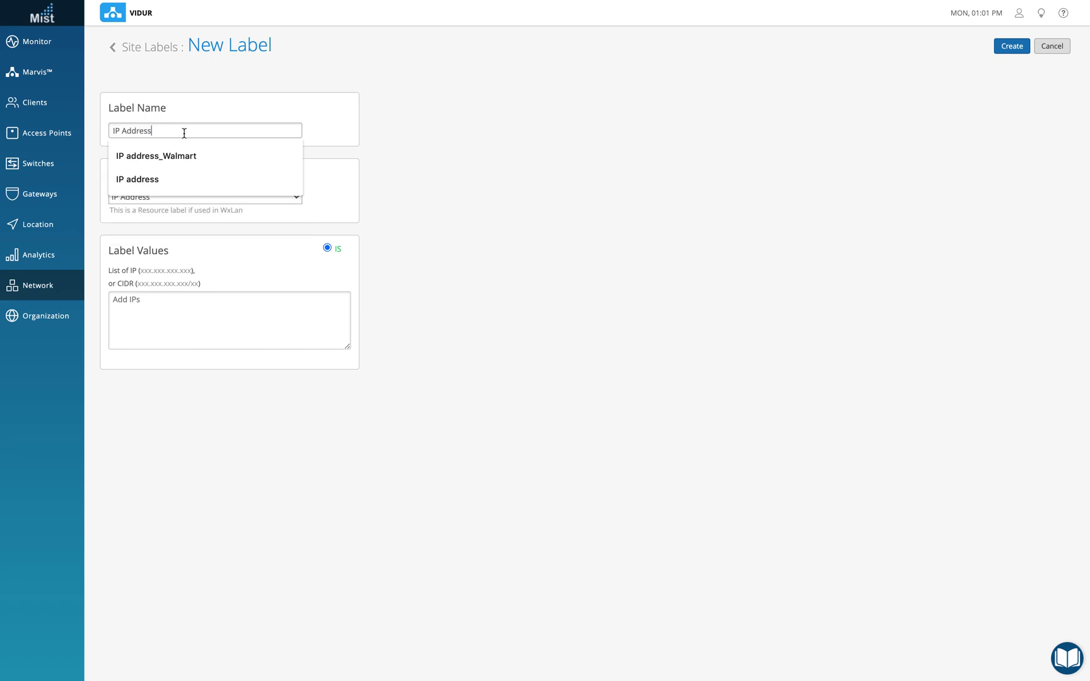
left_click(423, 145)
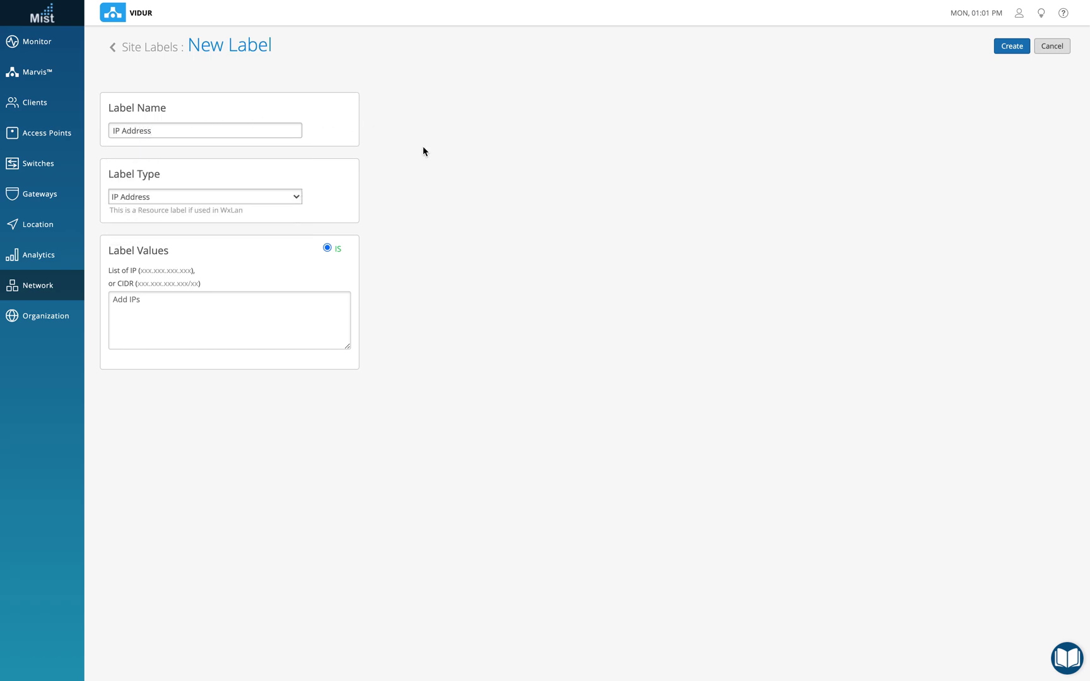
triple_click(210, 132)
key("BackSpace")
key("Return")
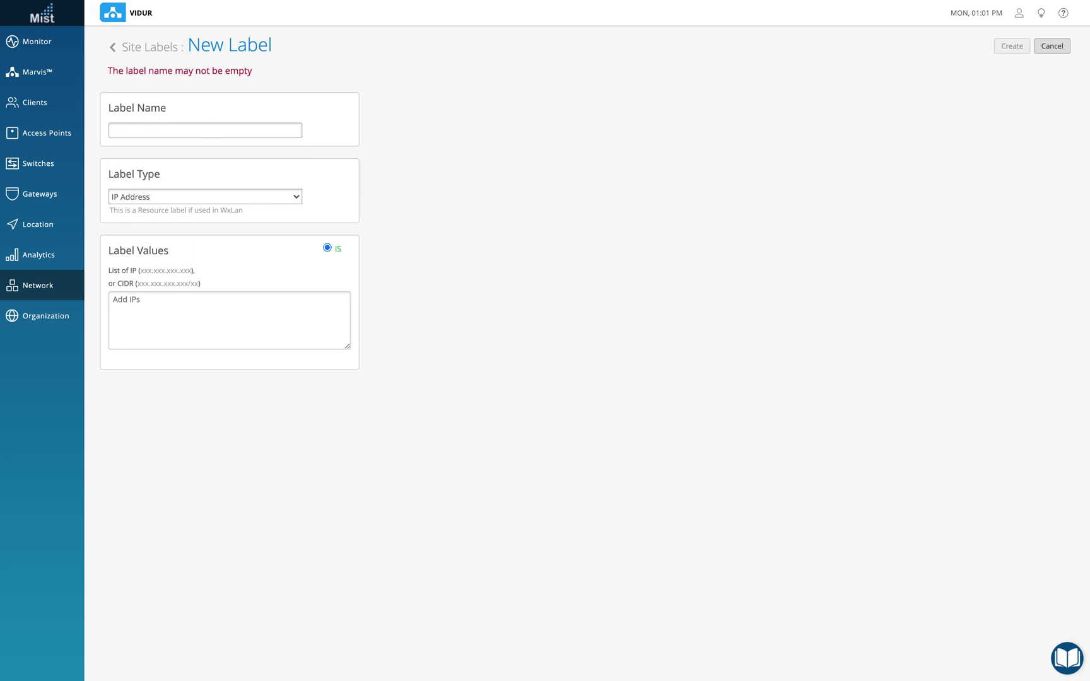
key("ctrl+z")
key("End")
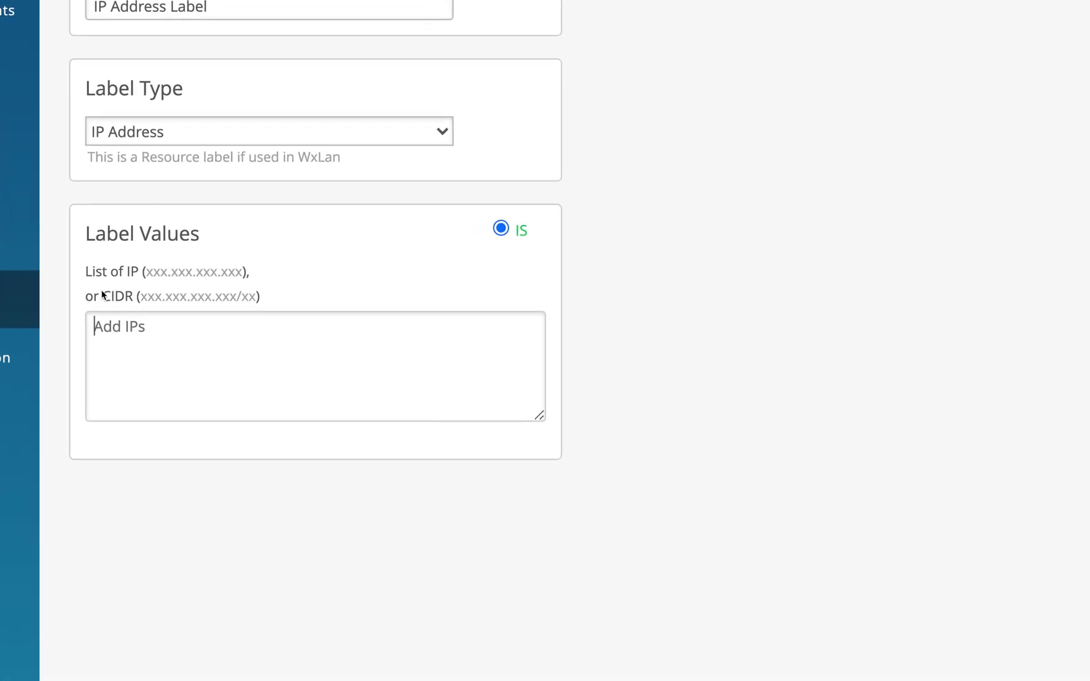
Step: Enter 10.10.10.10 and 20.20.20.0/24 as the label values and create the label
left_click_drag(102, 292, 136, 294)
left_click(133, 324)
type("10.10.10.10, ")
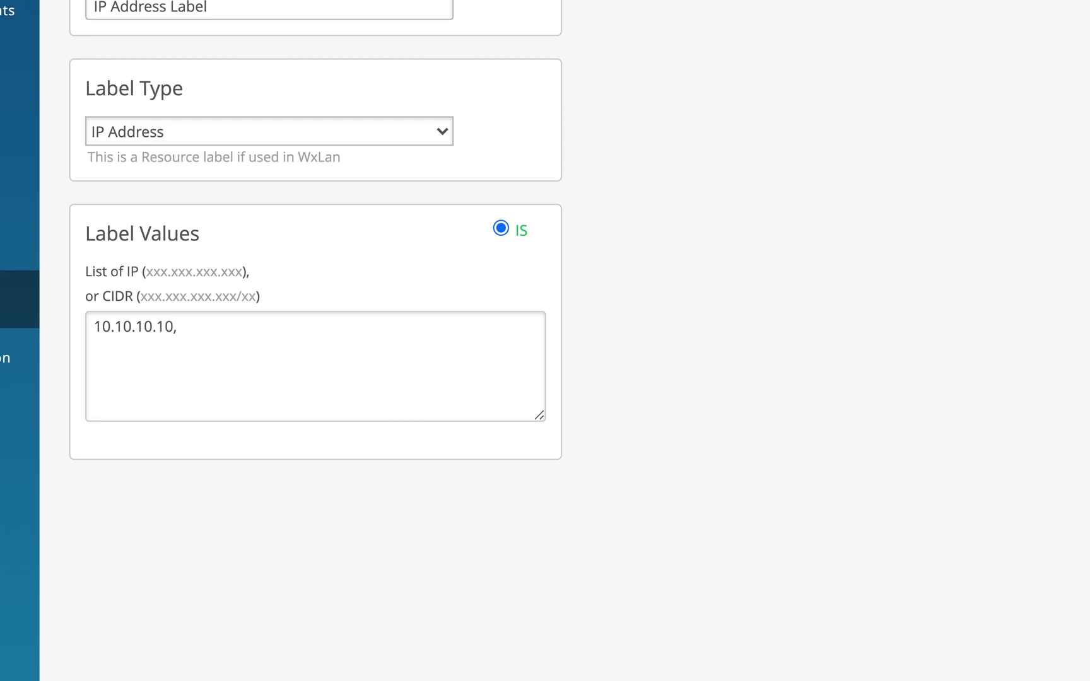
type("20.20.20.0/24")
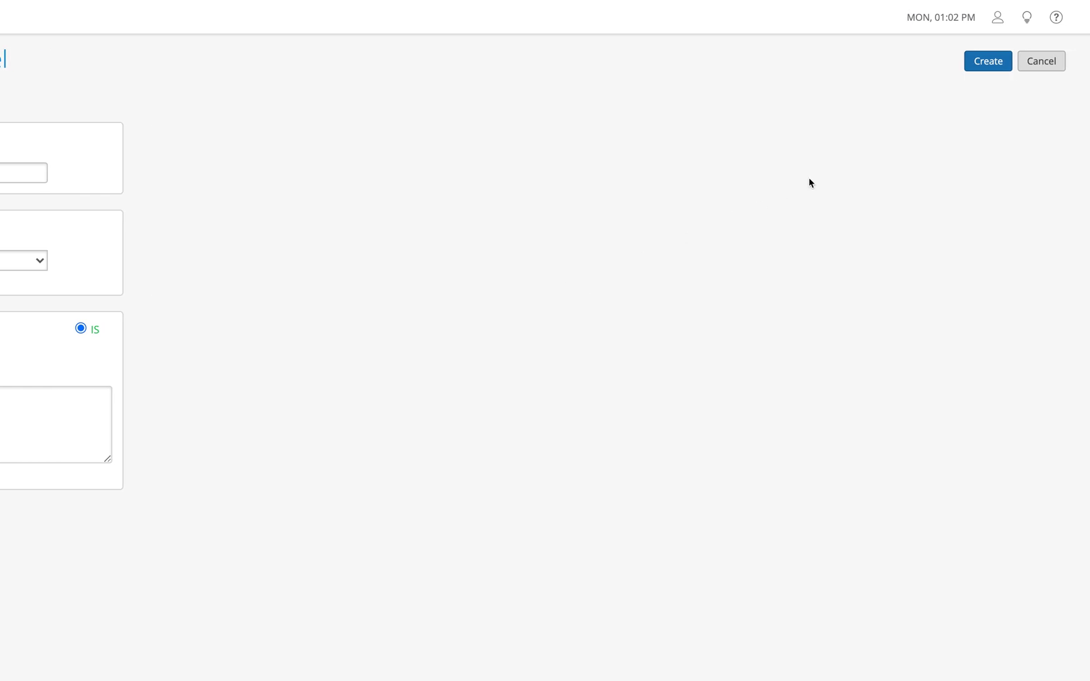
left_click(987, 66)
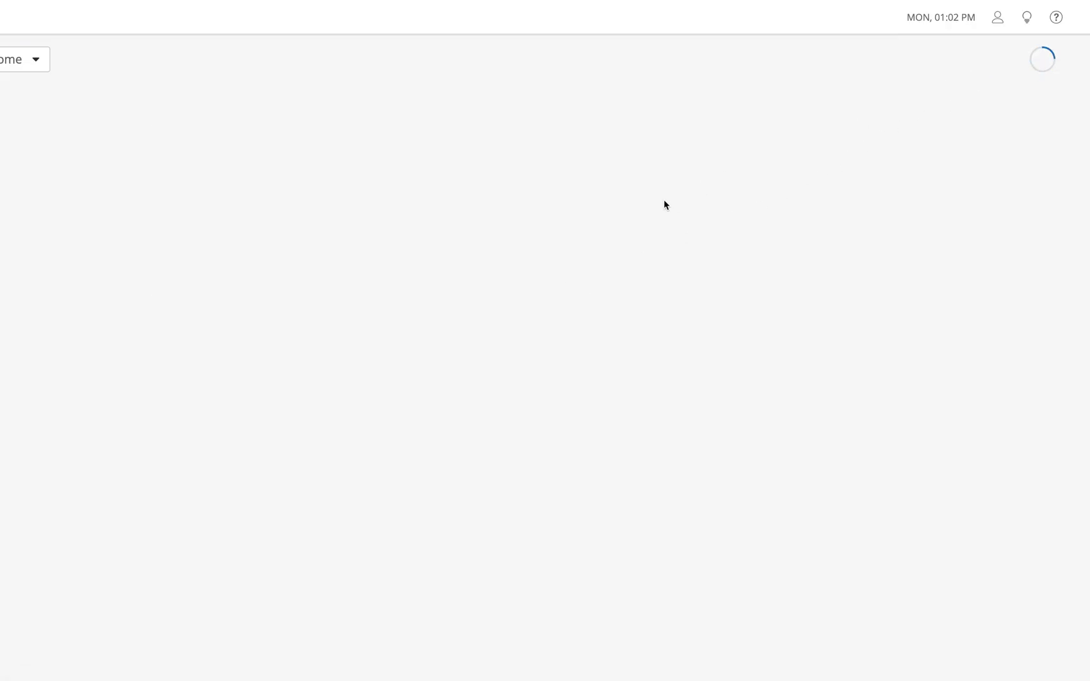
scroll(379, 247, "left", 5)
scroll(379, 250, "left", 1)
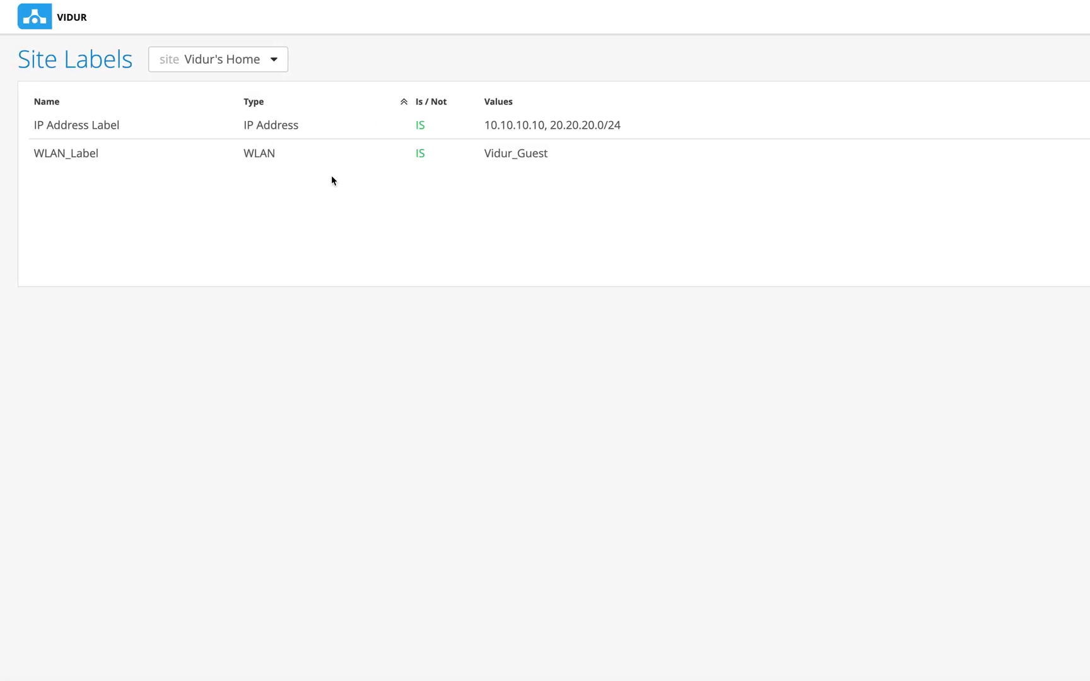
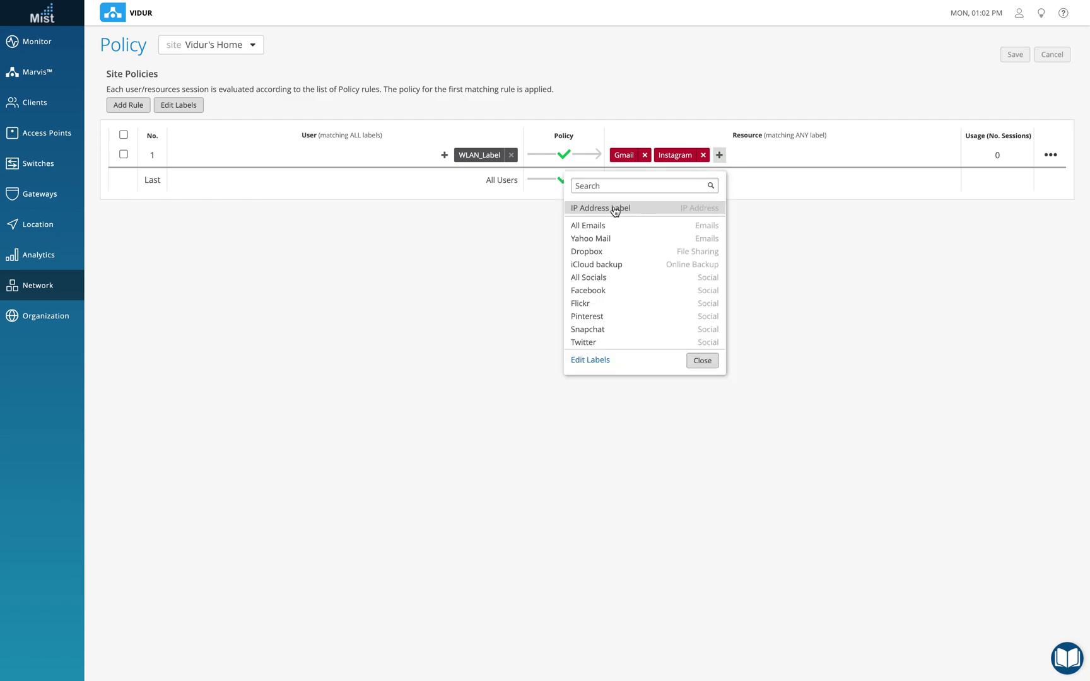
Step: Add IP Address Label as a denied resource of the WLAN_Label rule and save the site policy
left_click(615, 210)
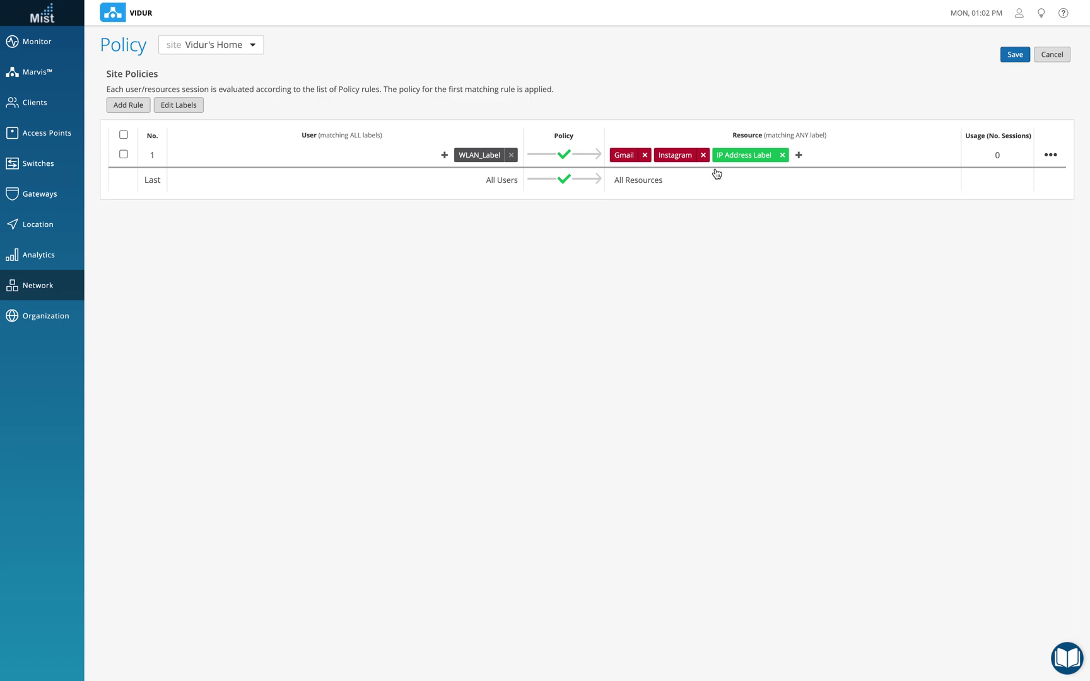
left_click(742, 156)
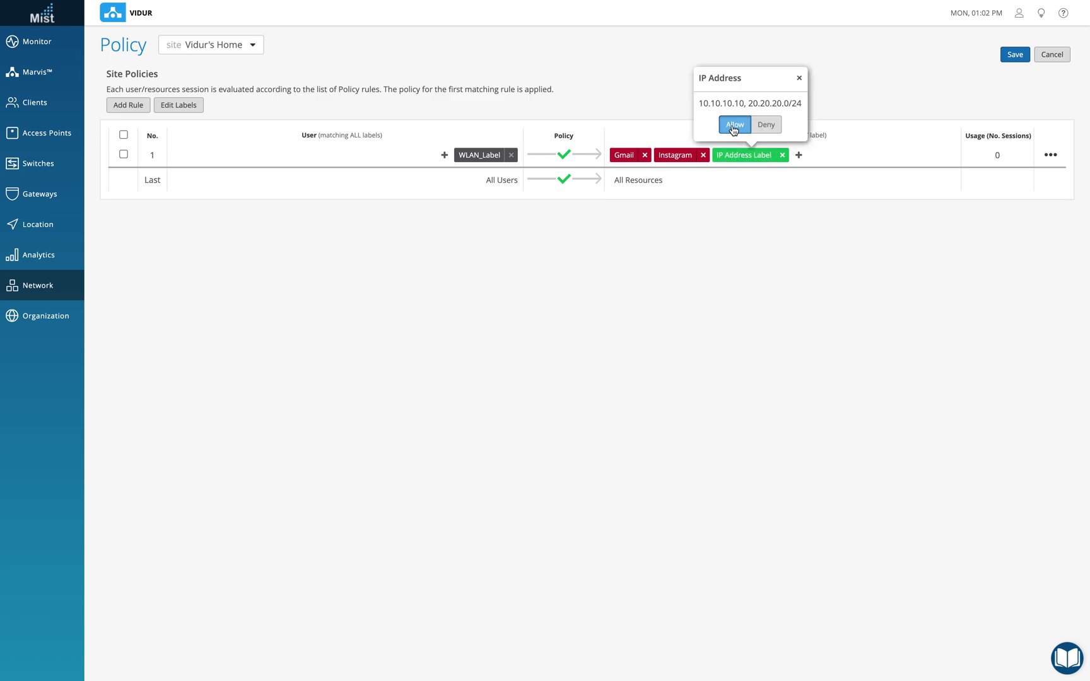
left_click(766, 126)
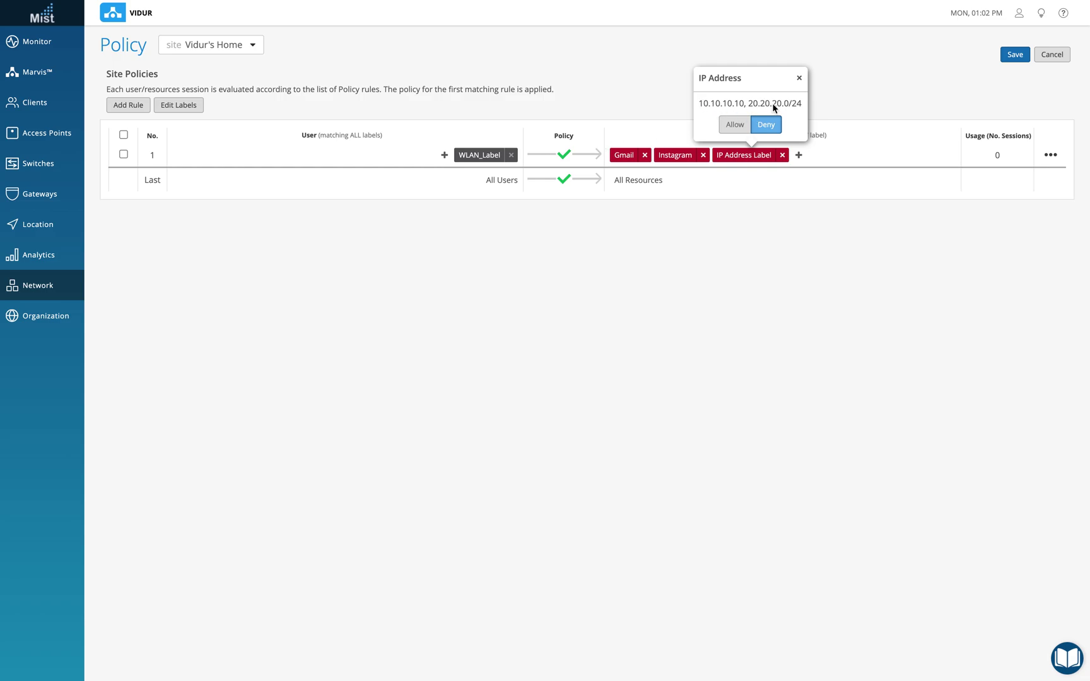
left_click(799, 80)
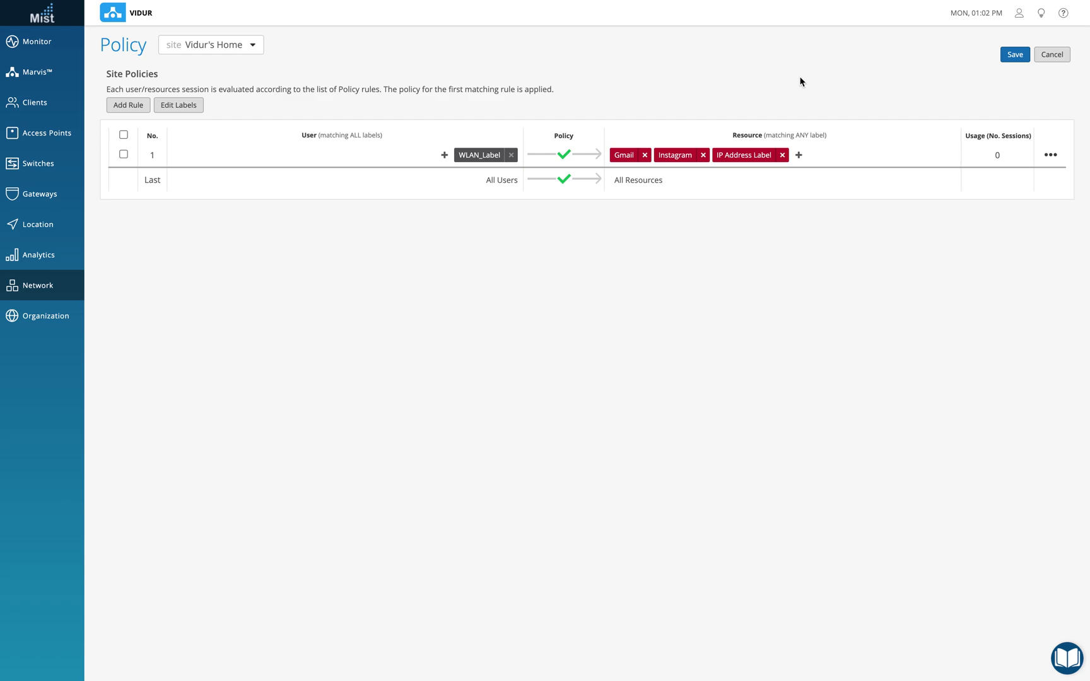
left_click(1016, 56)
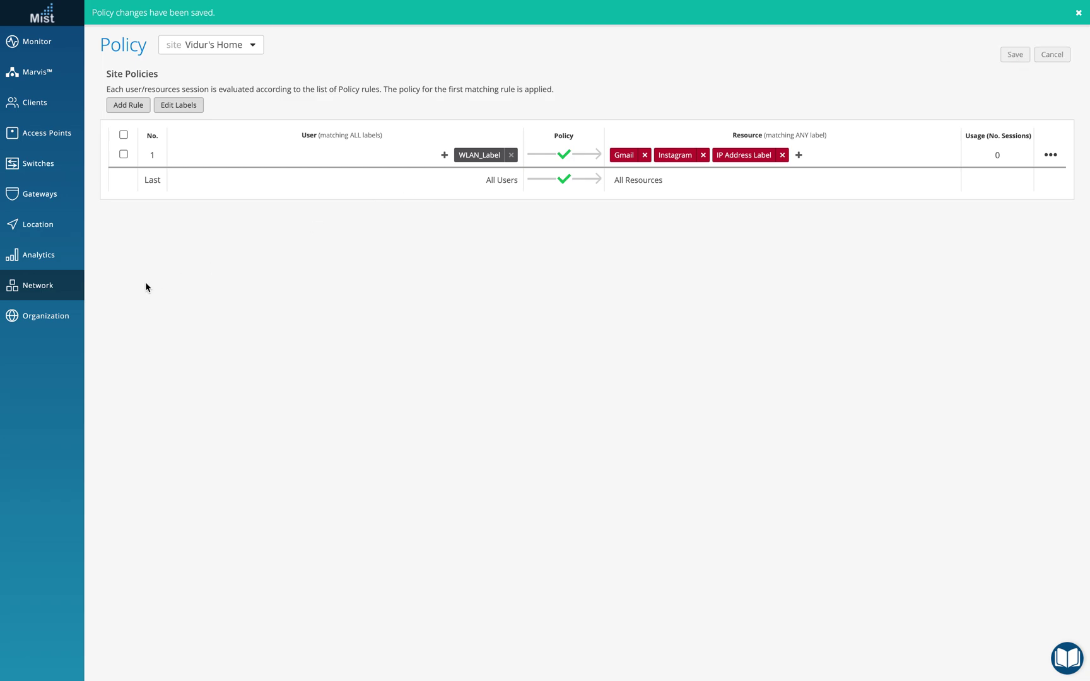
Step: Start another new site label and name it "Ip Address Server"
mouse_move(43, 291)
left_click(158, 201)
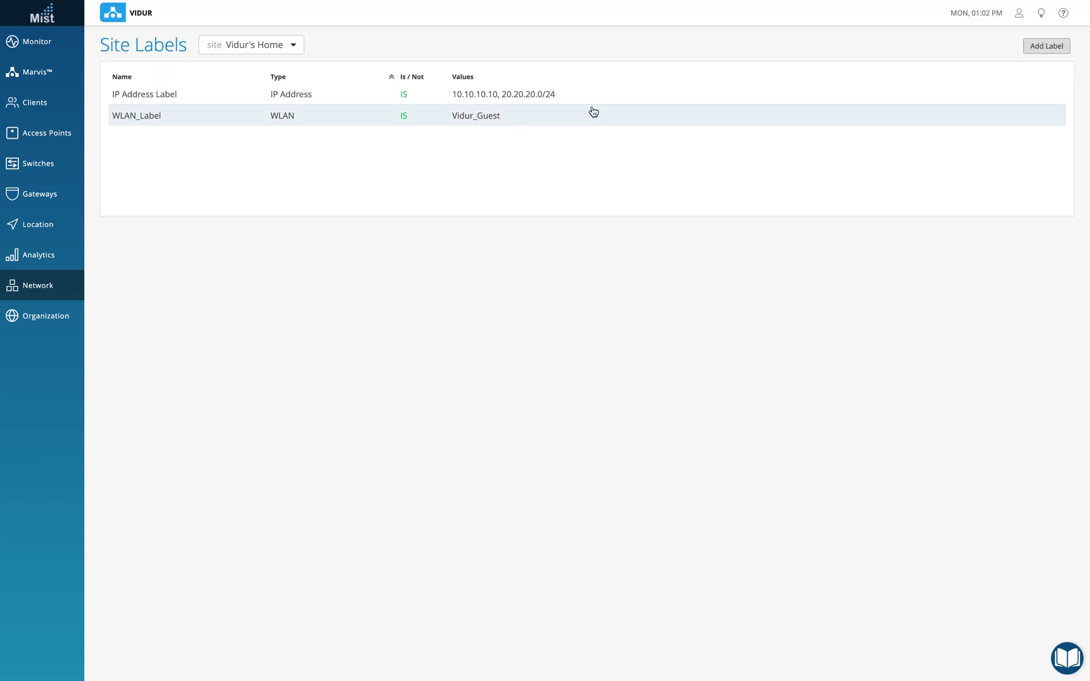
left_click(1046, 45)
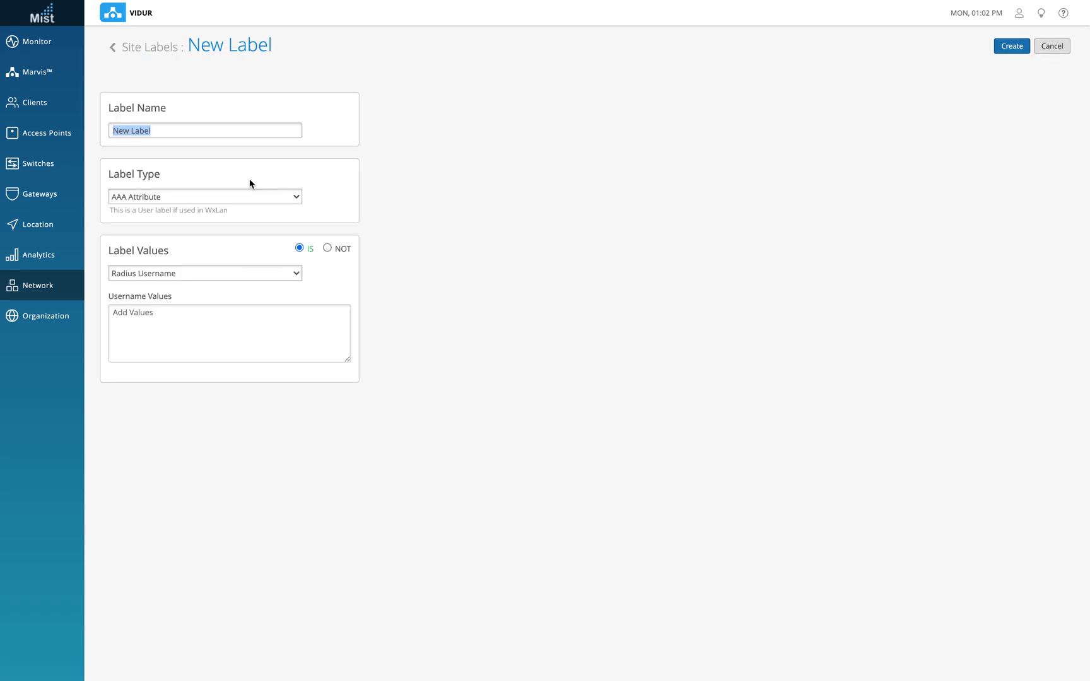
left_click(218, 134)
key("BackSpace")
key("BackSpace")
key("BackSpace")
key("BackSpace")
key("BackSpace")
key("BackSpace")
key("BackSpace")
key("BackSpace")
key("BackSpace")
type("Ip Address Server")
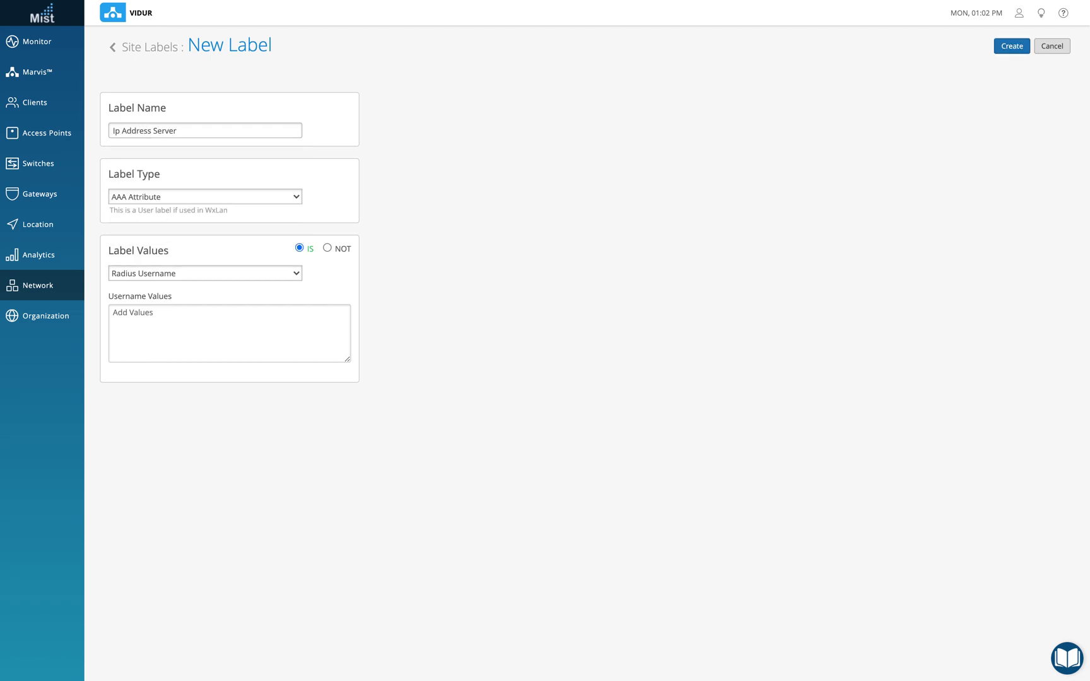
Step: Set the label type to IP Address with the value 20.20.20.10 and create the label
left_click(290, 196)
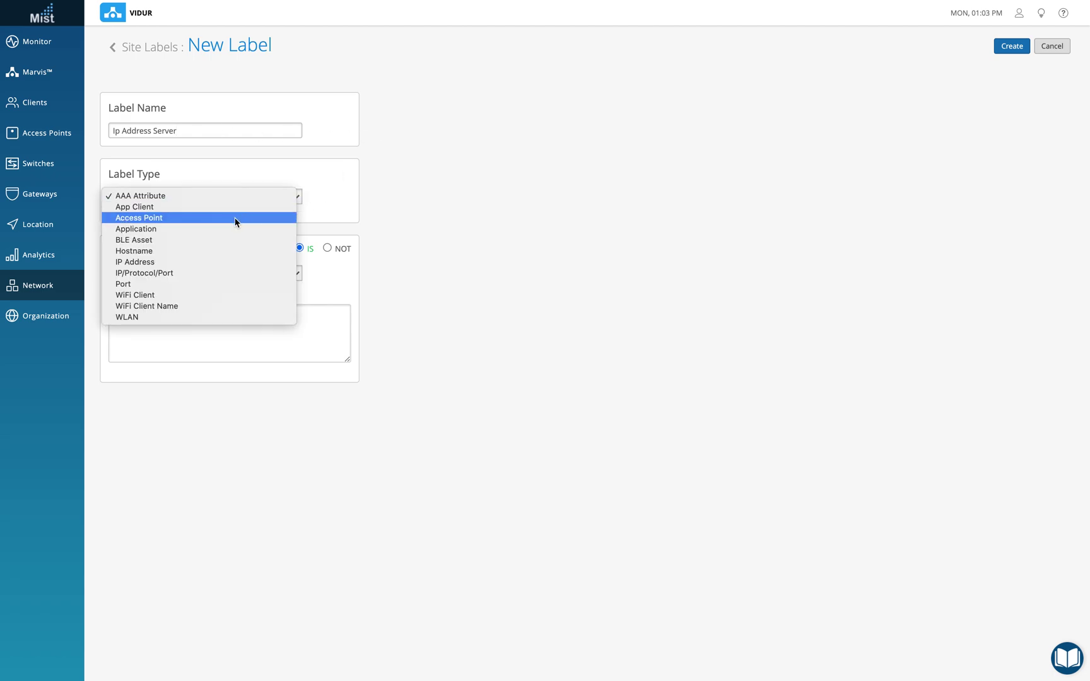
left_click(176, 262)
left_click(144, 307)
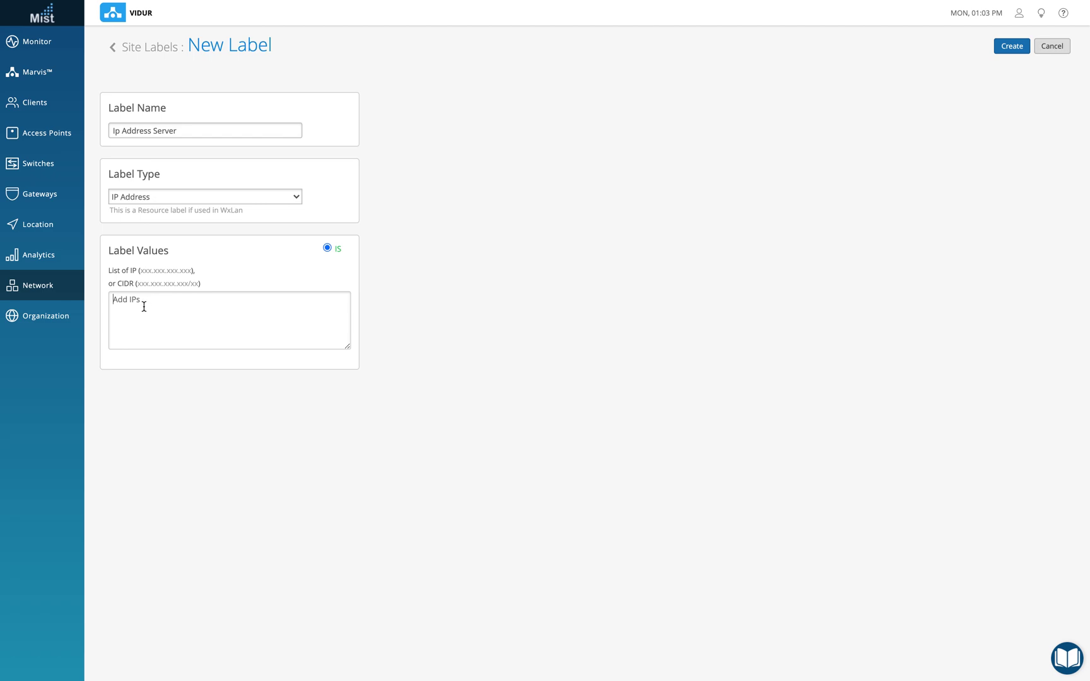
type("20.2o")
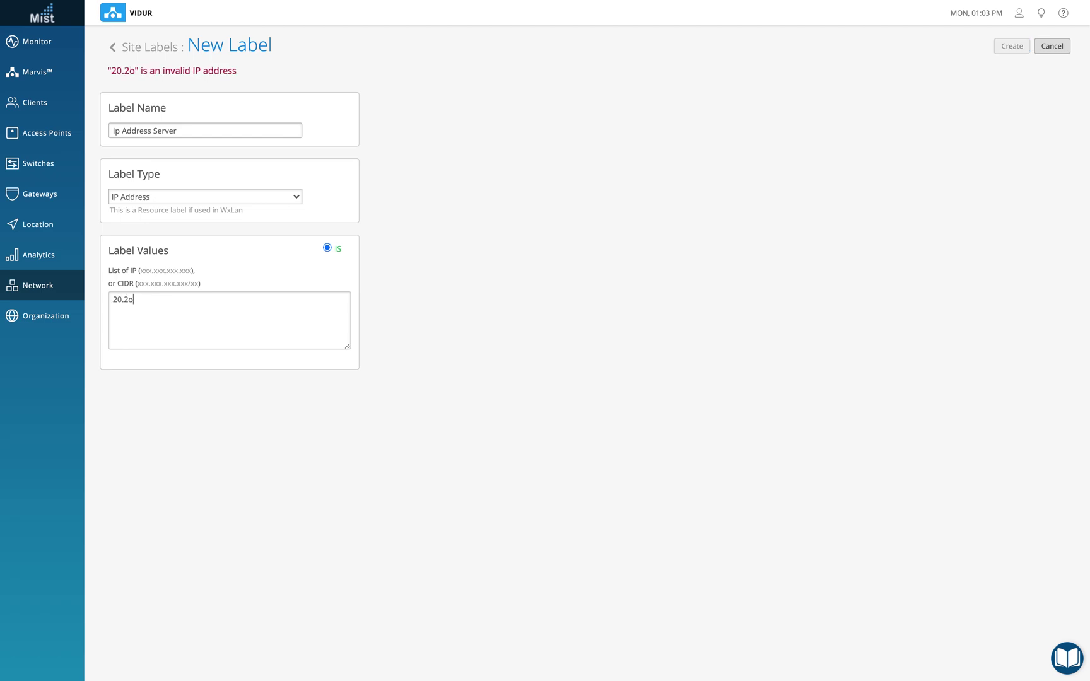
key("BackSpace")
type("0.20.10")
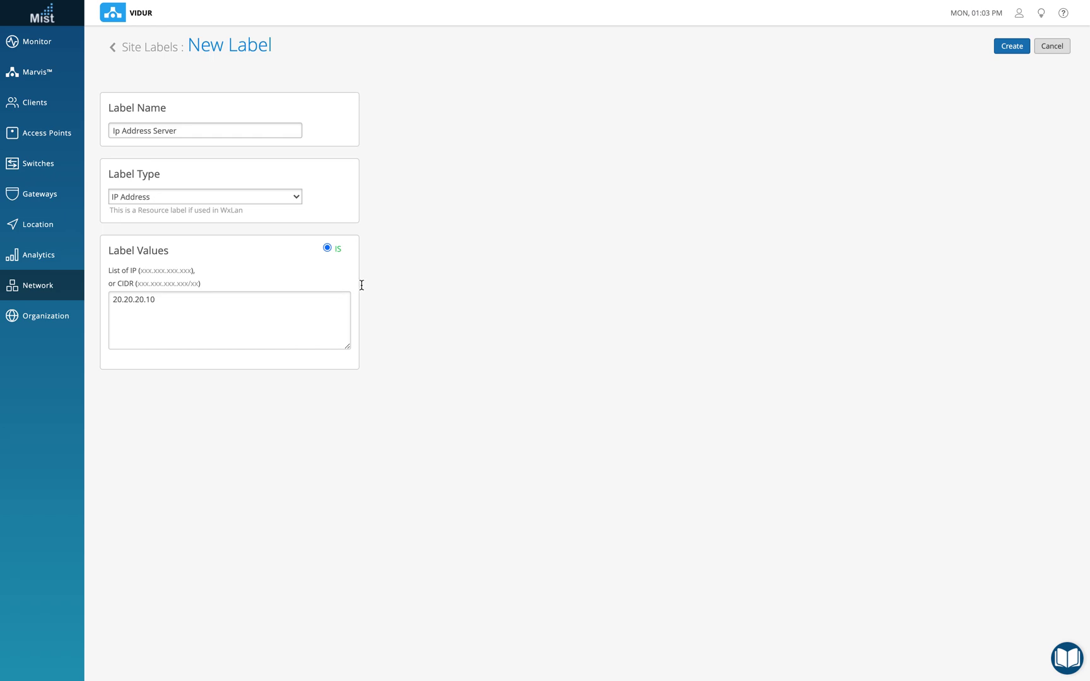
left_click(1011, 48)
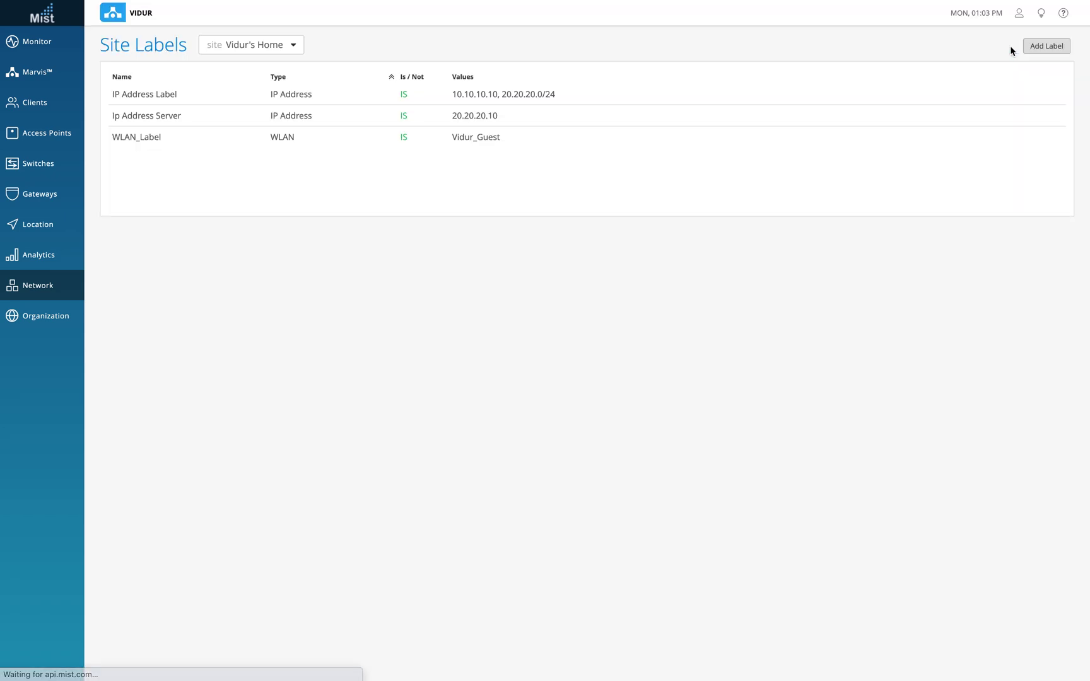
Step: Add Ip Address Server as an allowed resource of the WLAN_Label rule on the Policy page and save the site policy
mouse_move(12, 290)
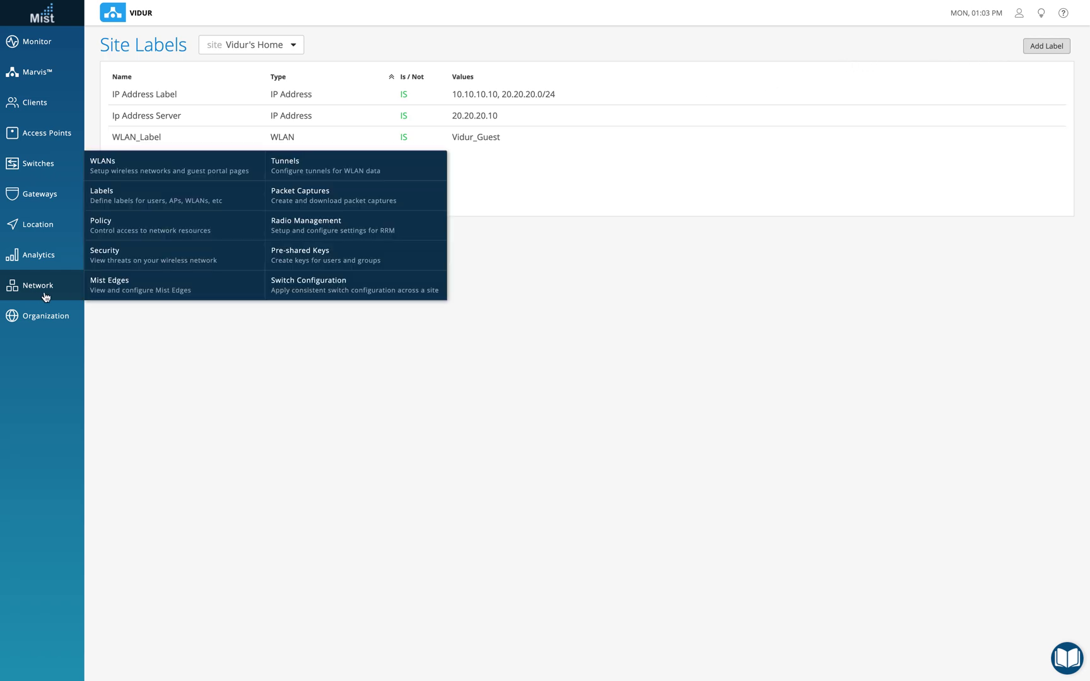
left_click(171, 224)
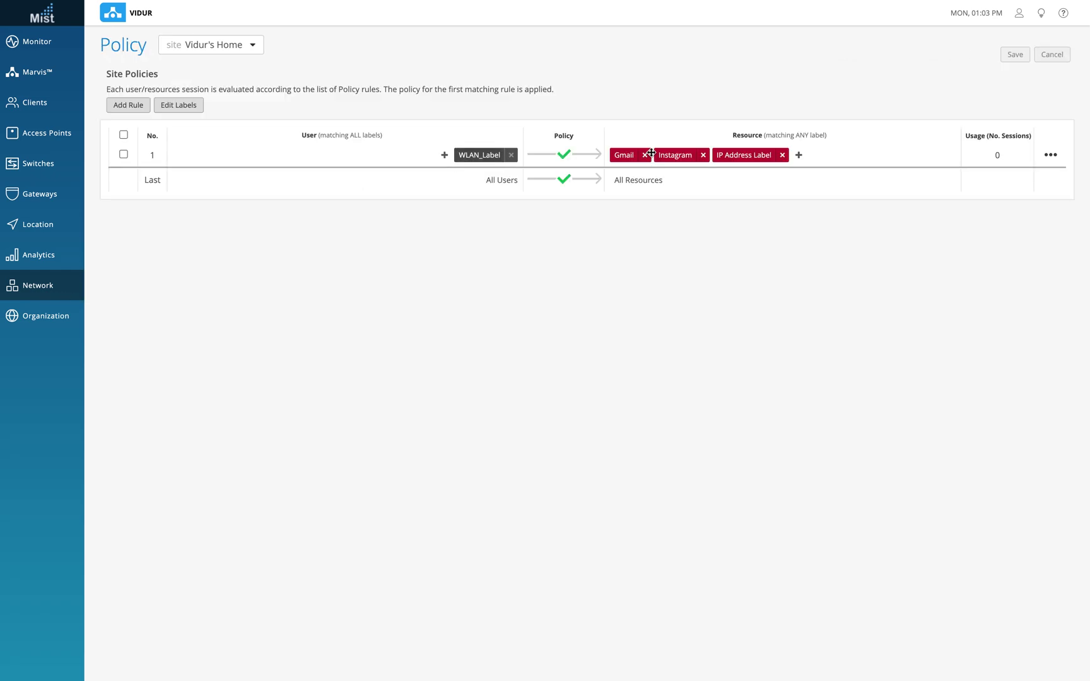
left_click(799, 155)
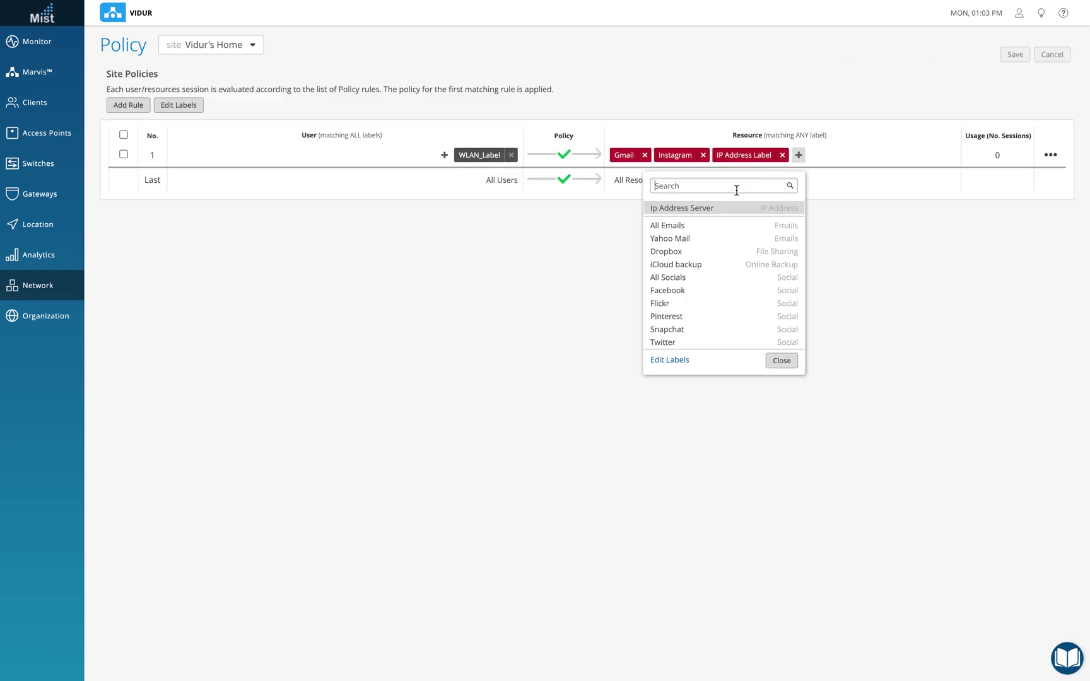
left_click(703, 209)
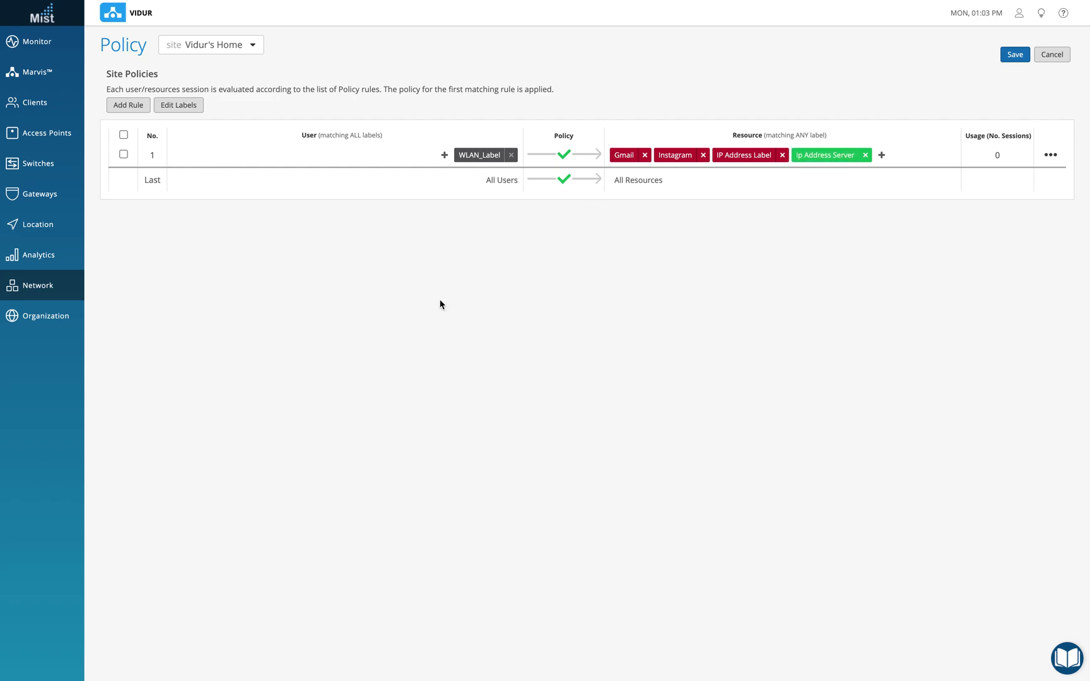
mouse_move(53, 294)
left_click(1017, 56)
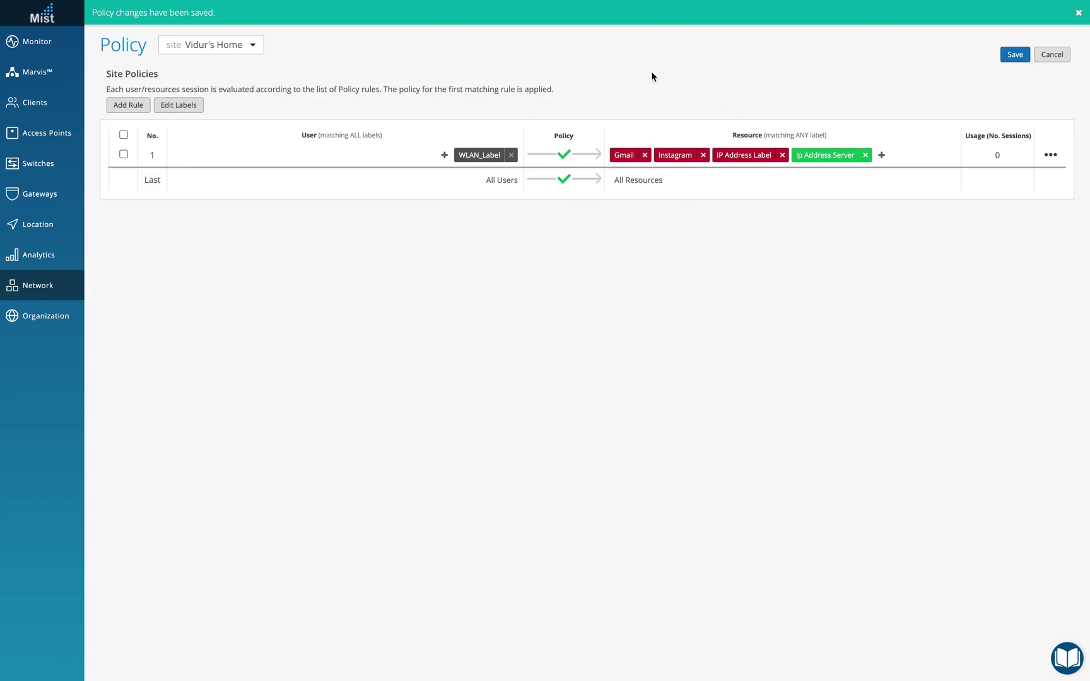
Step: Start another new site label and set its label type to Hostname
left_click(122, 111)
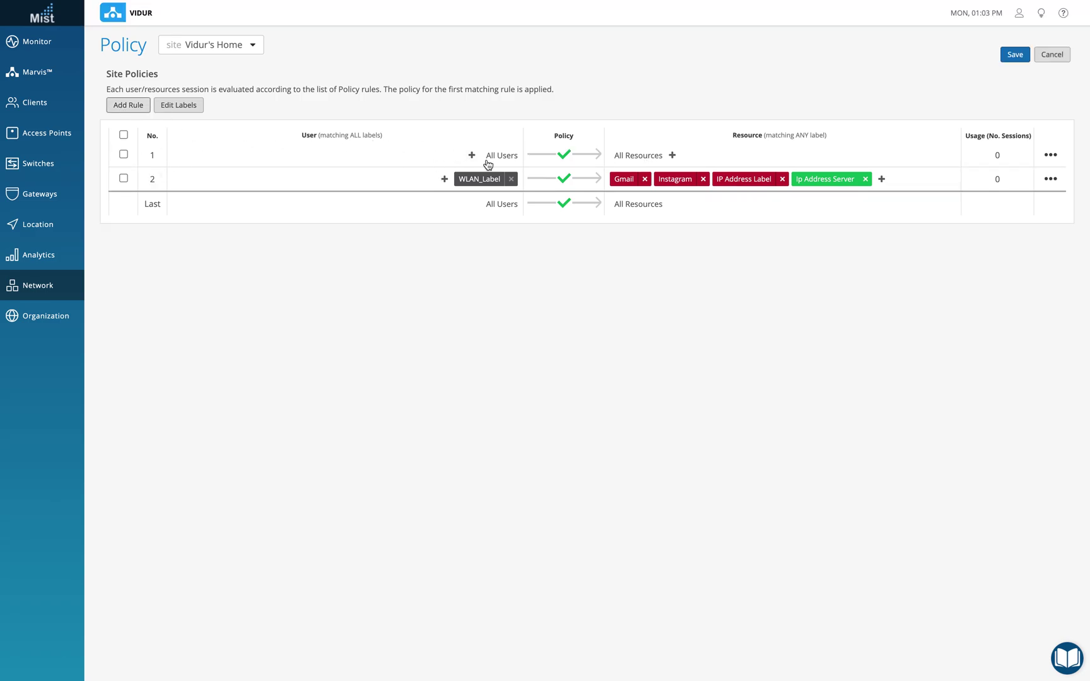
left_click(1051, 54)
mouse_move(54, 291)
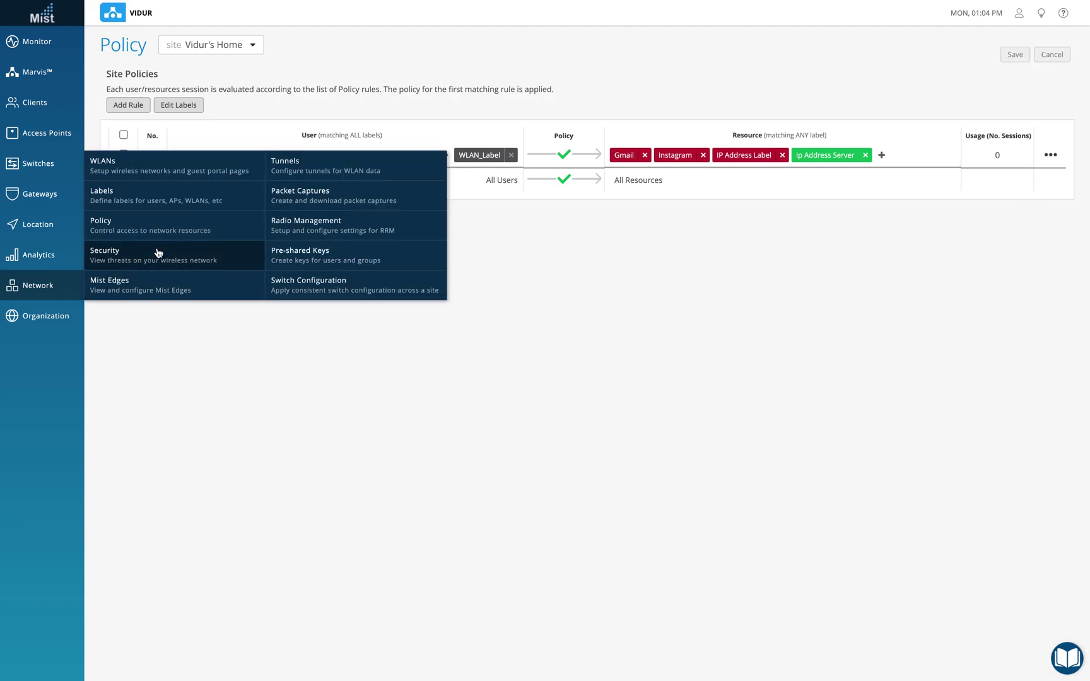
left_click(131, 197)
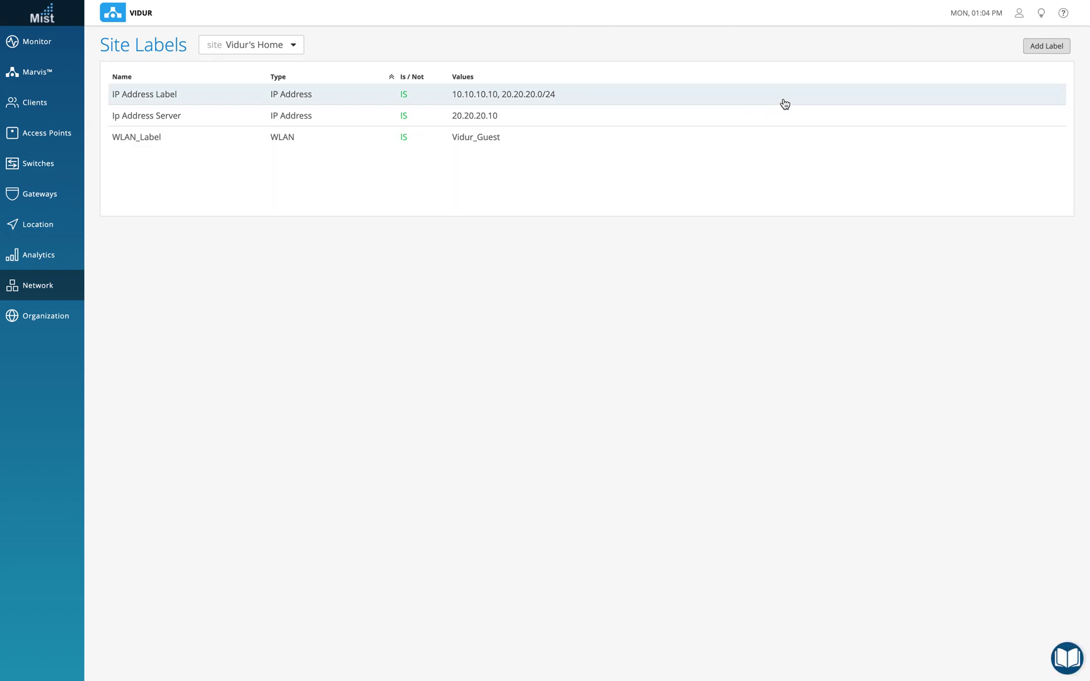
left_click(1046, 45)
left_click(275, 198)
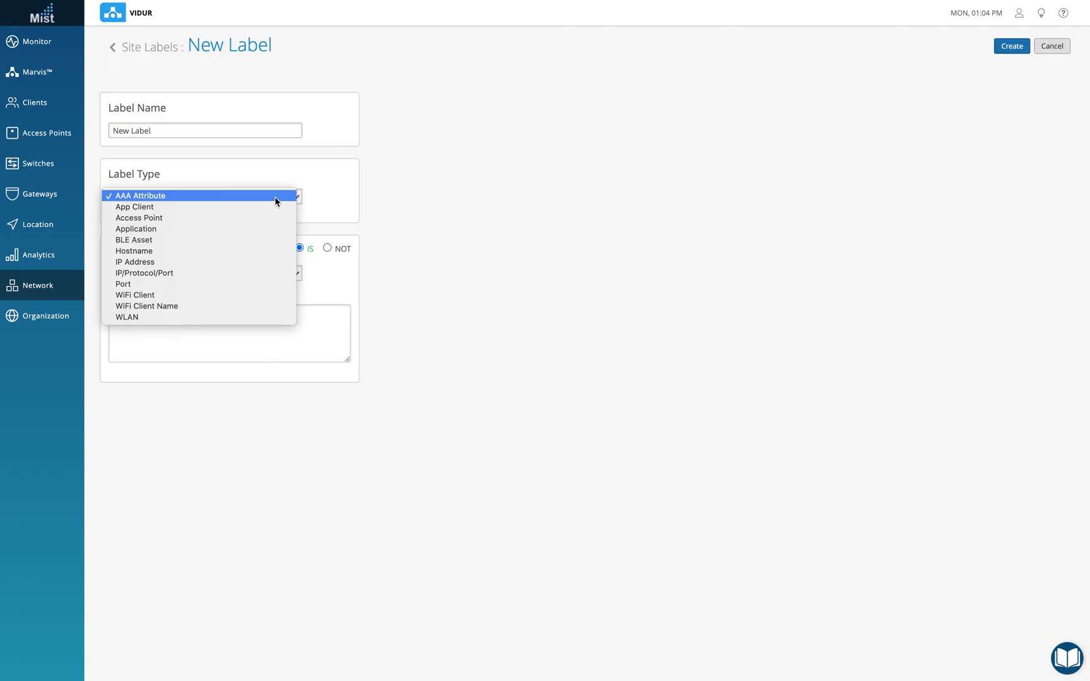
left_click(157, 252)
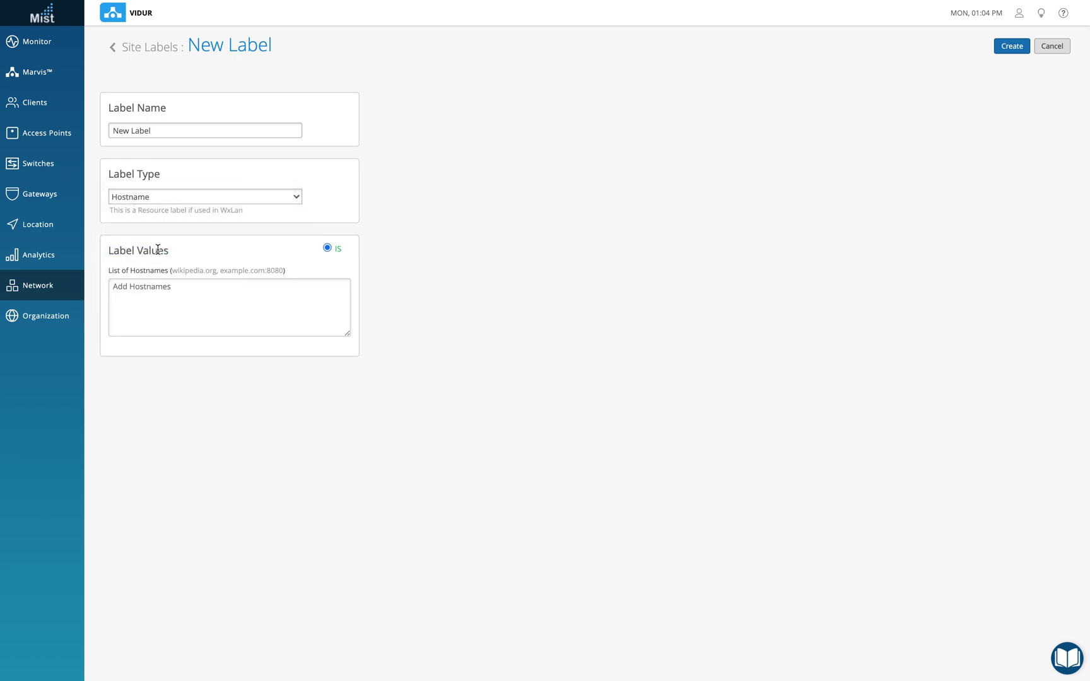
Step: Name the label "Hostname Label", enter apple.com as its hostname value and create the label
left_click(219, 130)
key("BackSpace")
key("BackSpace")
key("BackSpace")
key("BackSpace")
key("BackSpace")
key("BackSpace")
key("BackSpace")
key("BackSpace")
key("BackSpace")
type("Hostnam Label")
left_click(148, 130)
type("e")
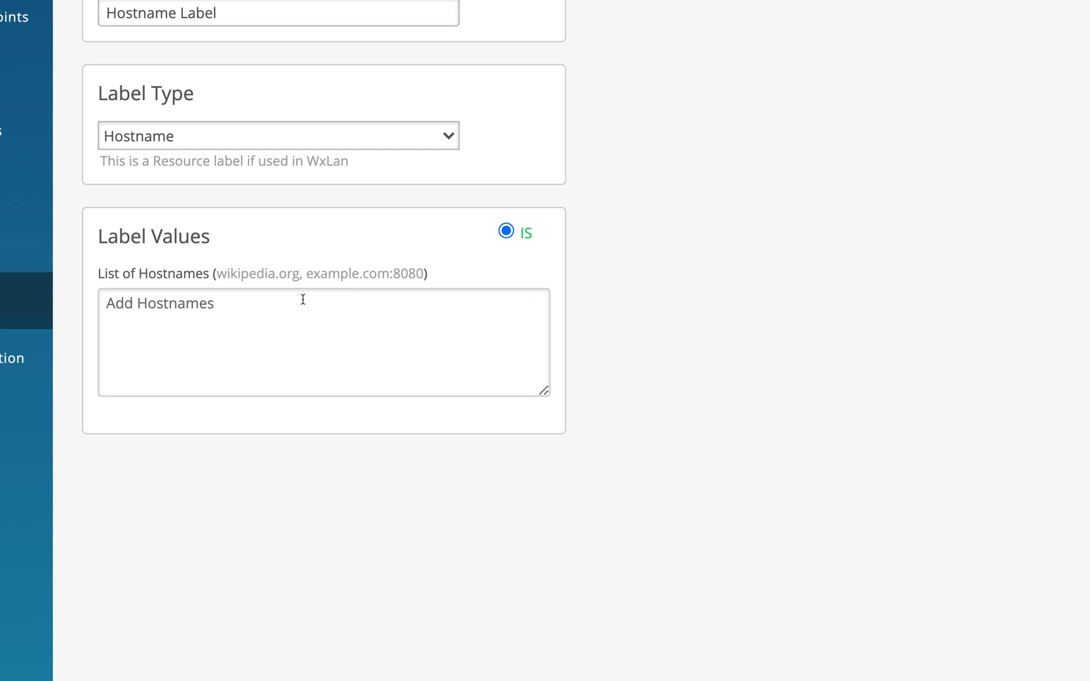
type("apple.com")
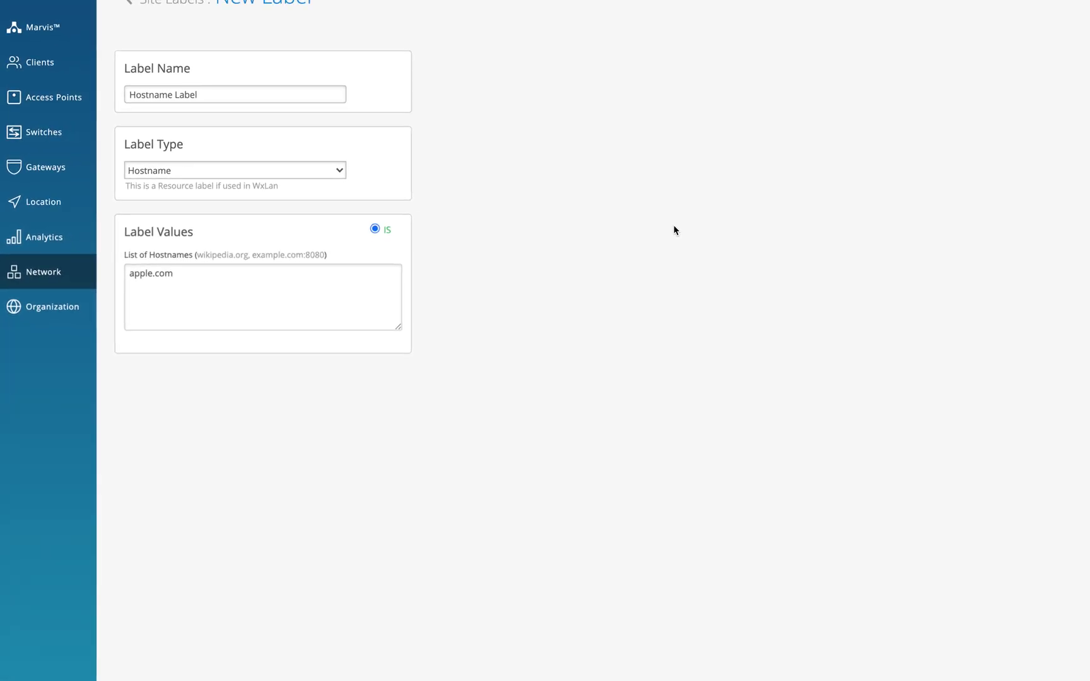
left_click(1010, 46)
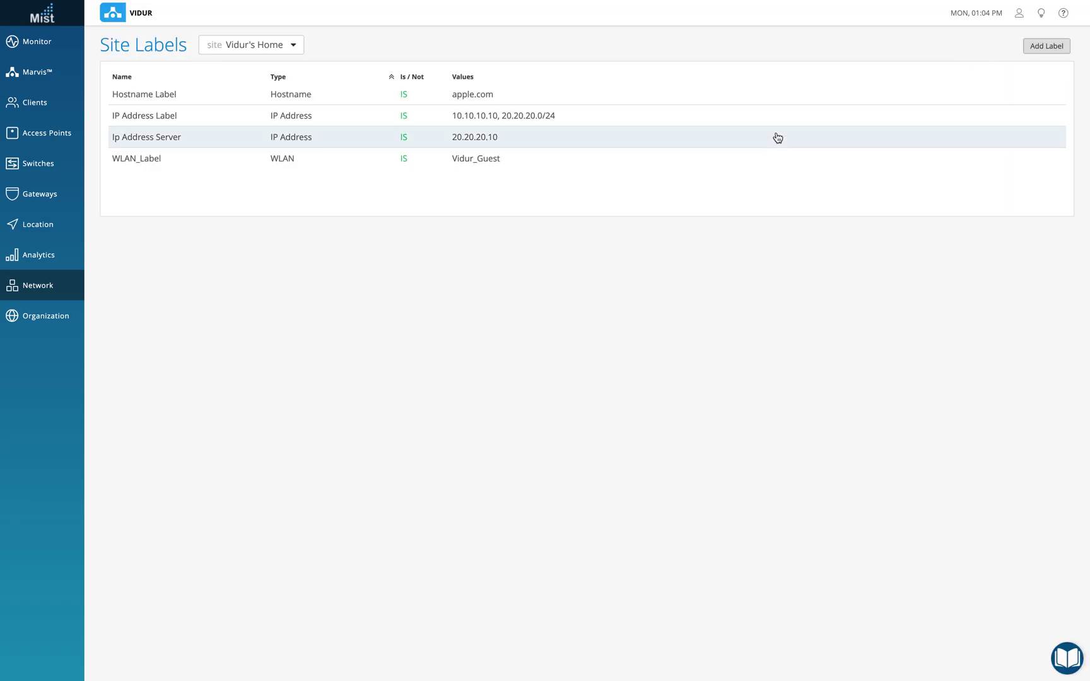
Step: Add Hostname Label as a denied resource of the WLAN_Label rule on the Policy page and save the site policy
mouse_move(9, 291)
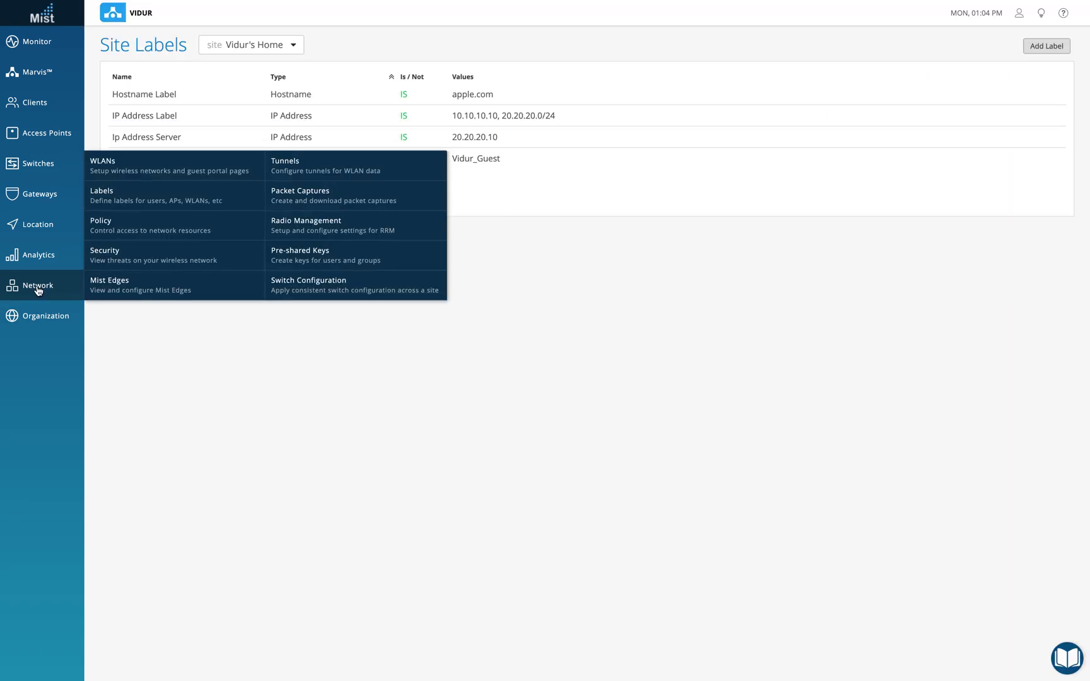
left_click(169, 240)
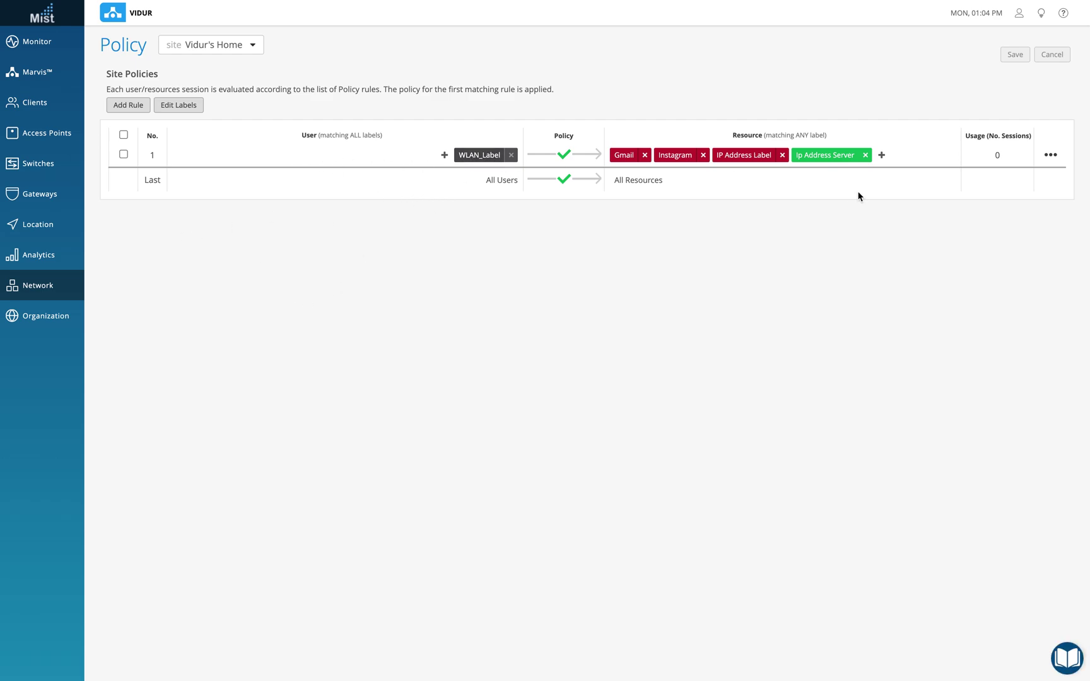
left_click(882, 156)
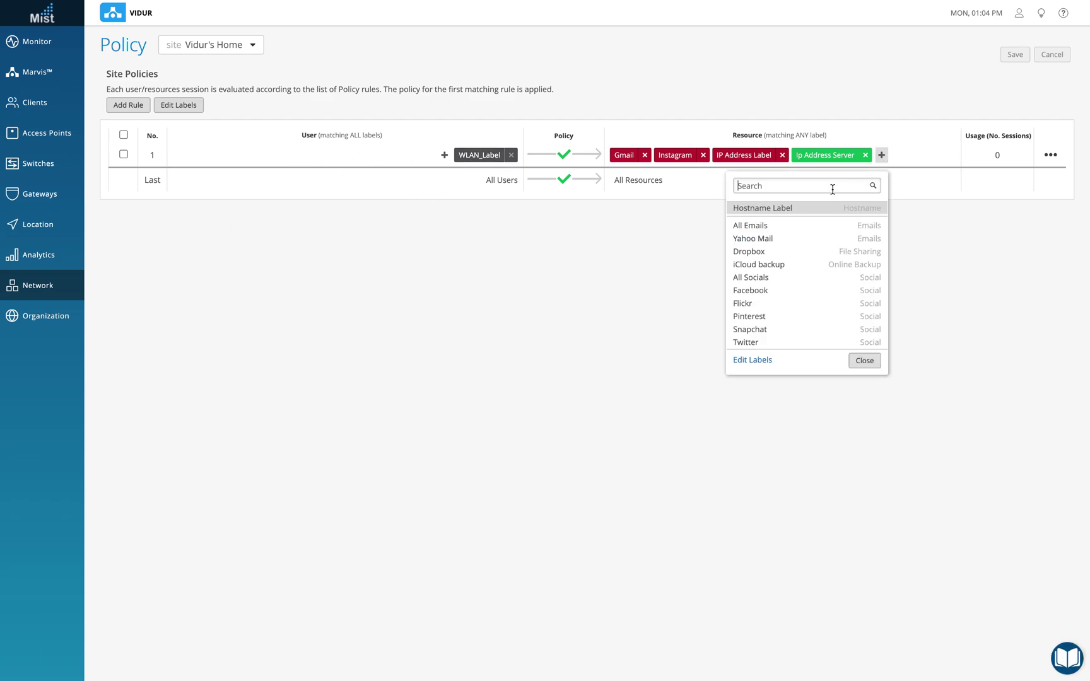
left_click(778, 208)
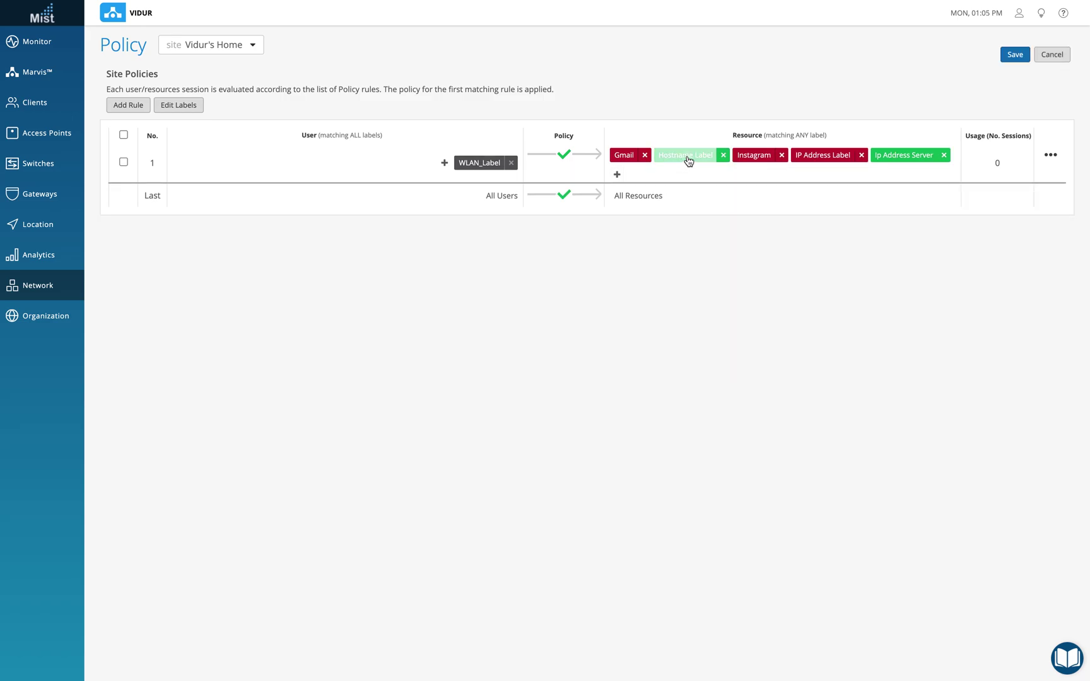
left_click(687, 157)
left_click(712, 128)
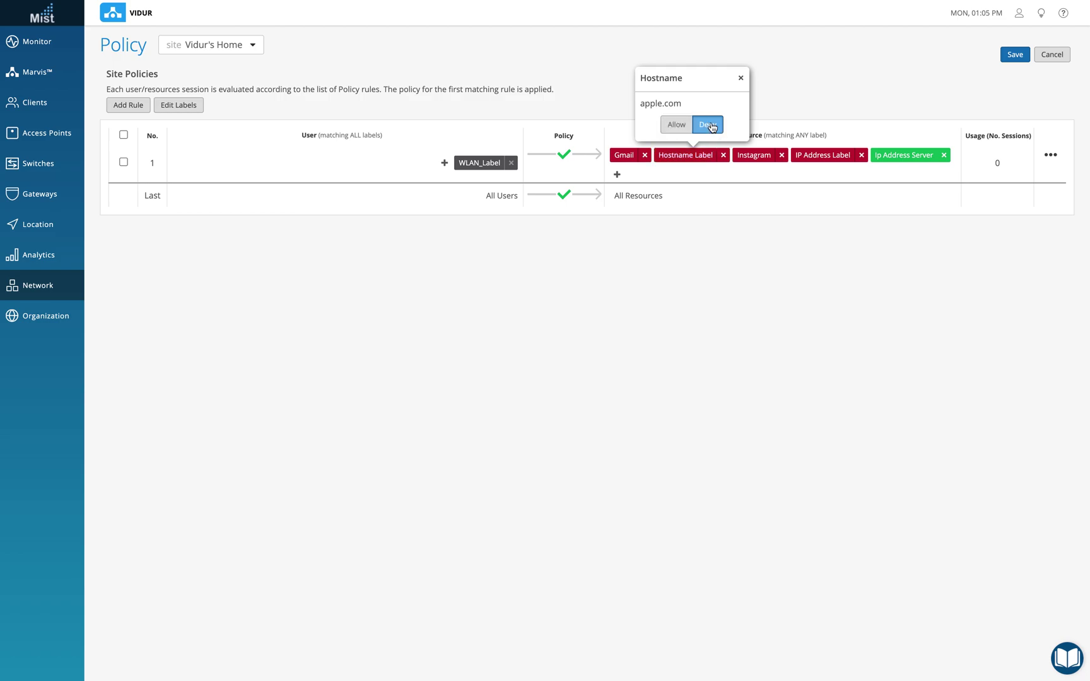
left_click(740, 79)
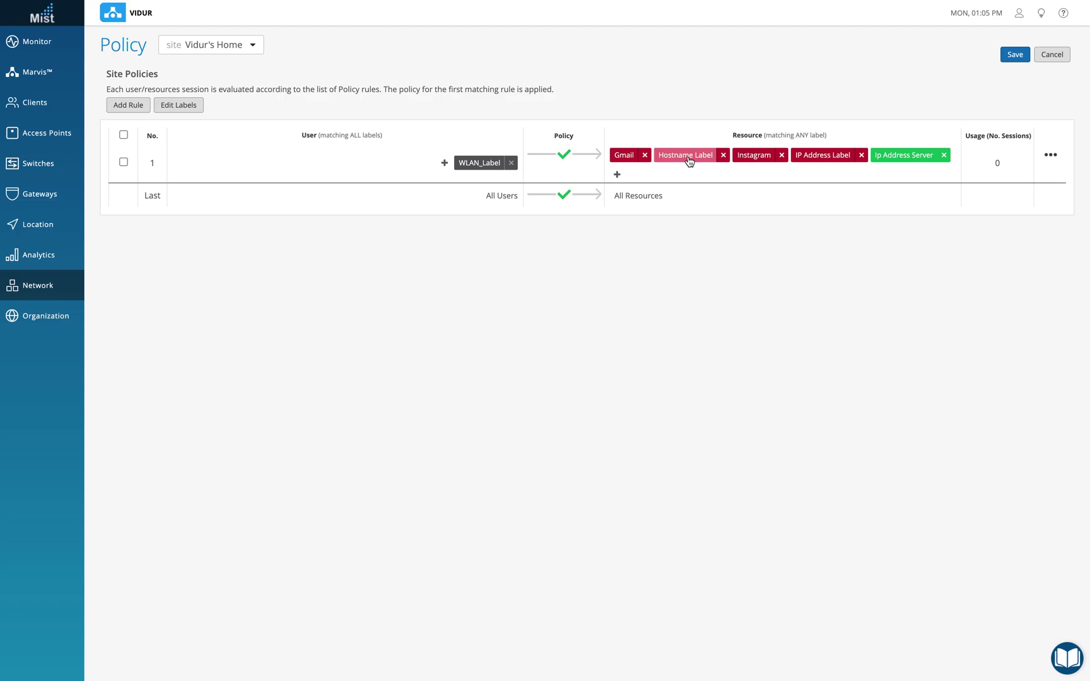
left_click(1015, 55)
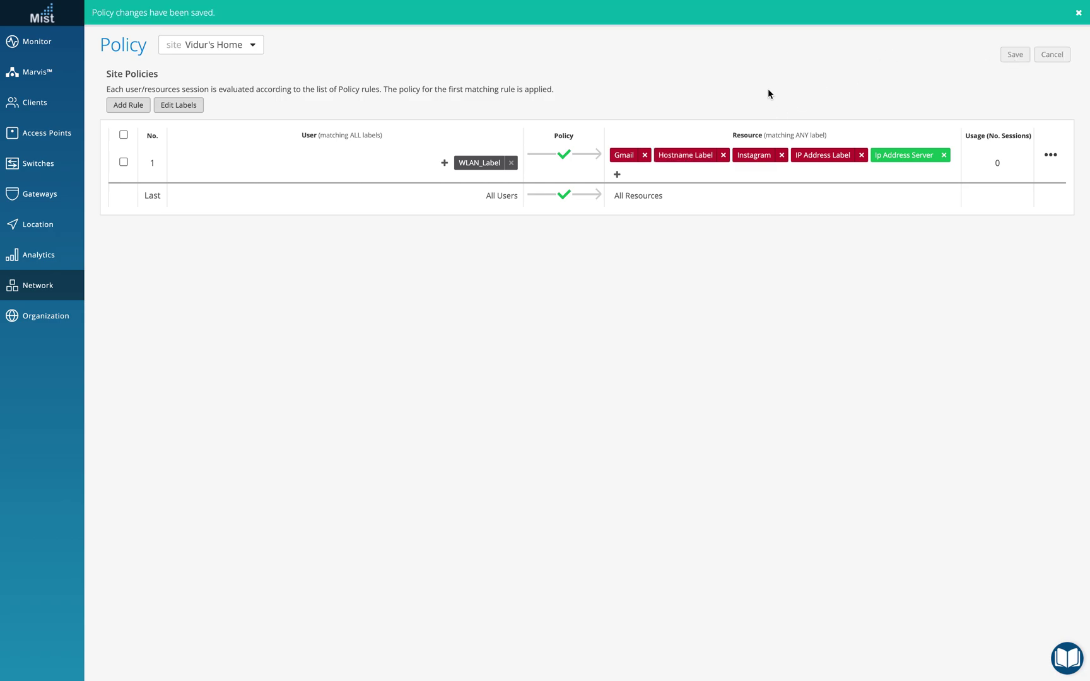
Step: Start another new site label and name it "AP Home"
mouse_move(61, 292)
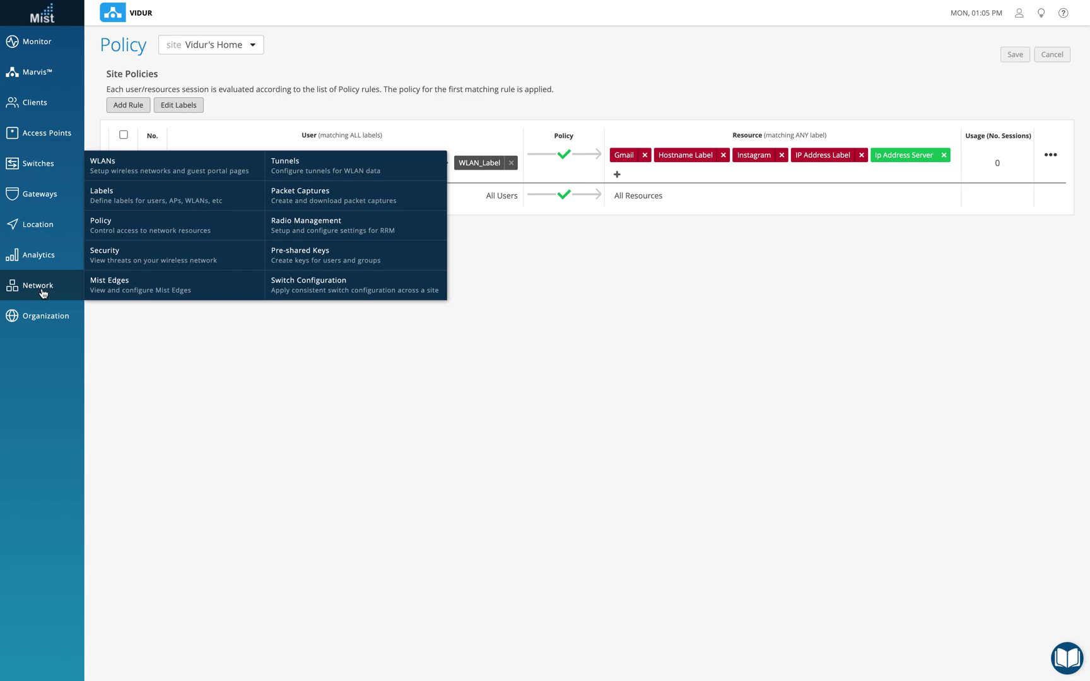
left_click(172, 200)
left_click(1035, 45)
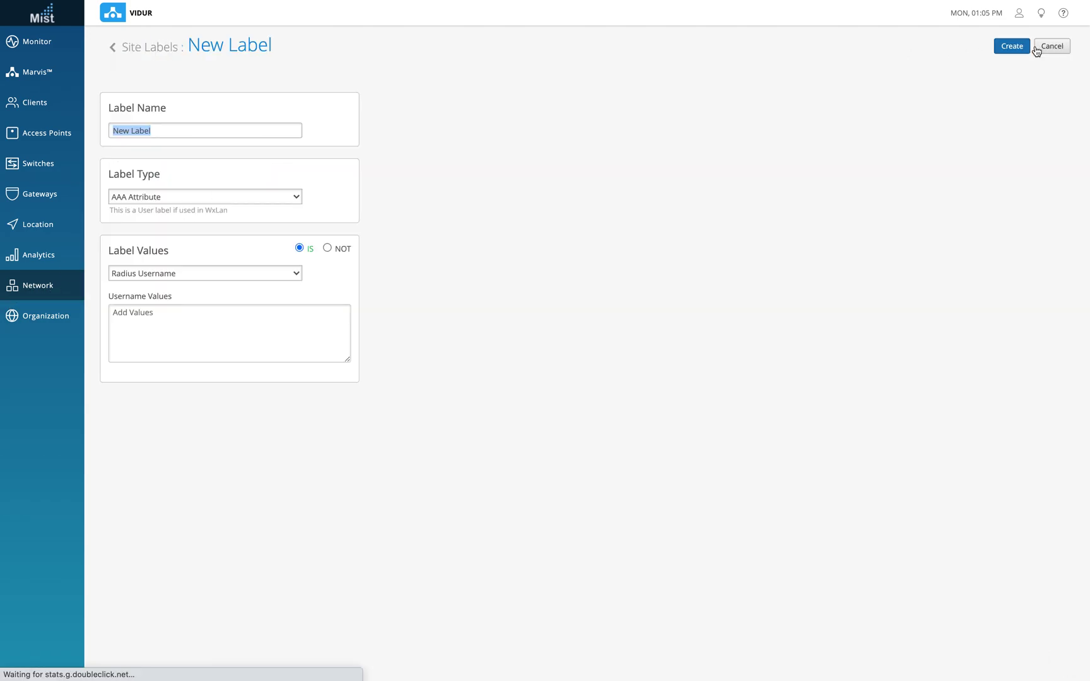
type("AP Home")
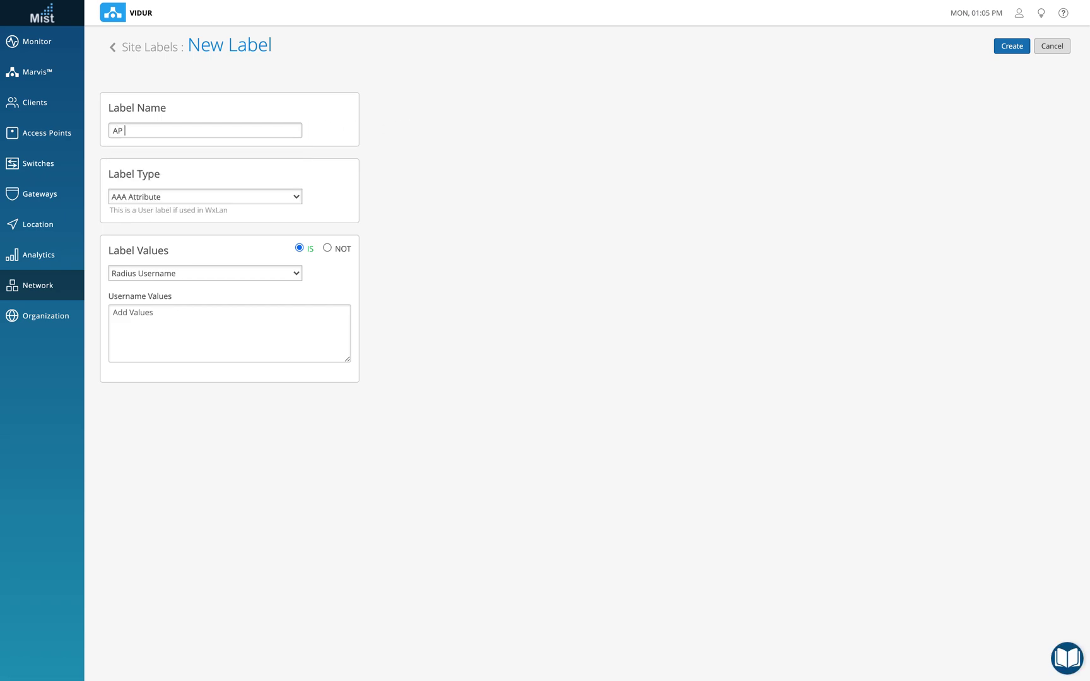
Step: Set the label type to Access Point with the Study Room access point as its value and create the label
left_click(200, 198)
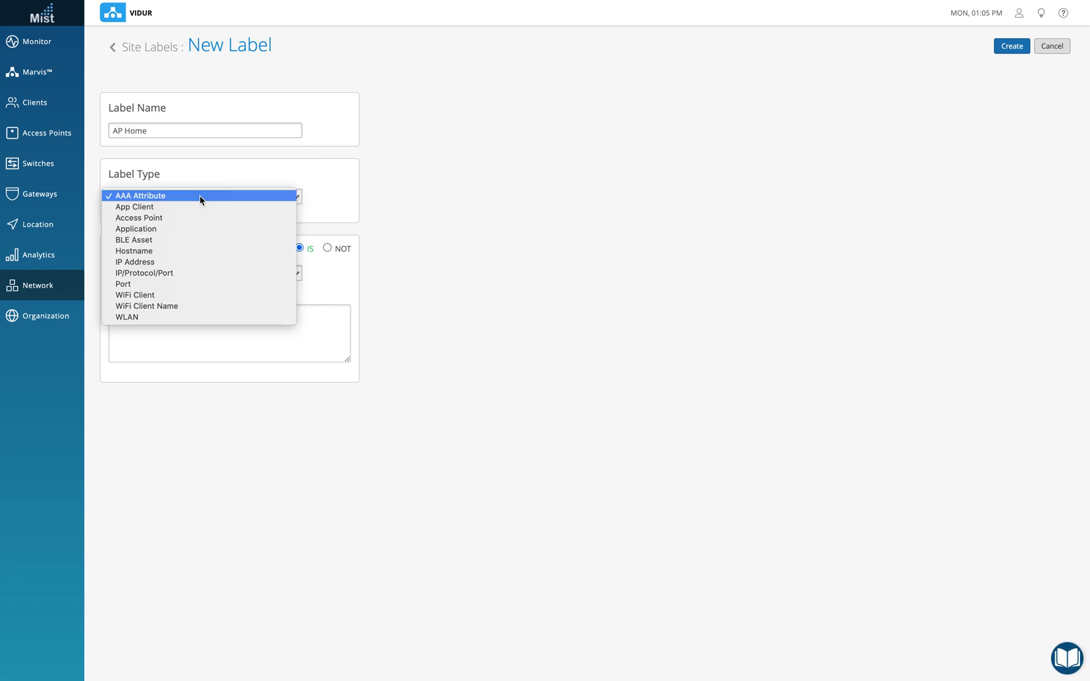
left_click(172, 219)
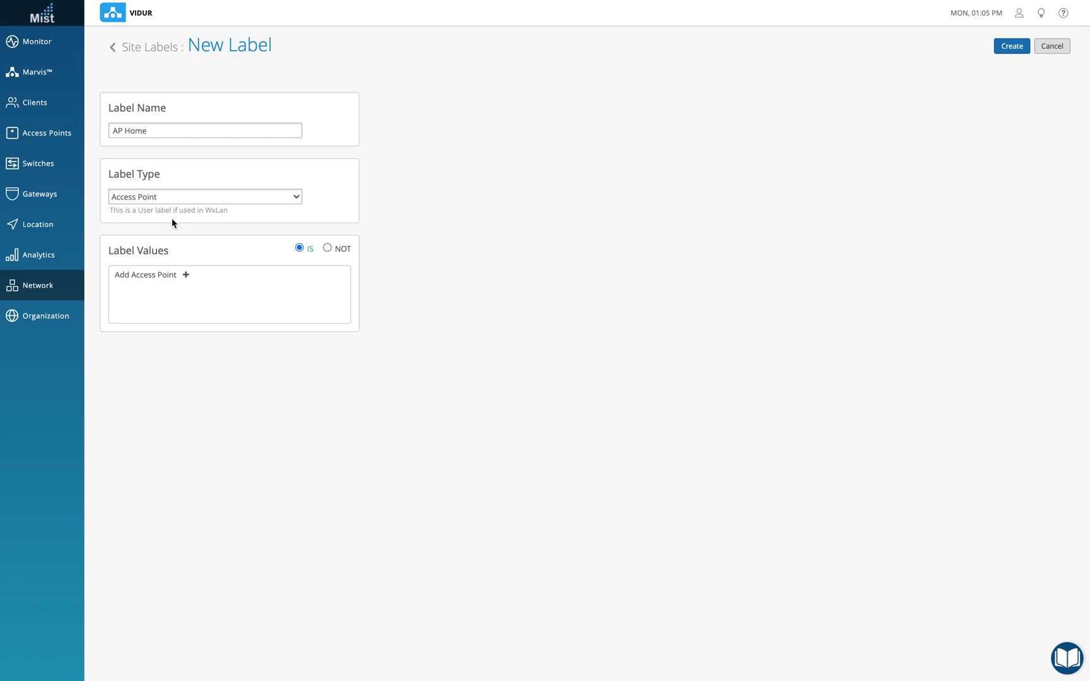
left_click(186, 275)
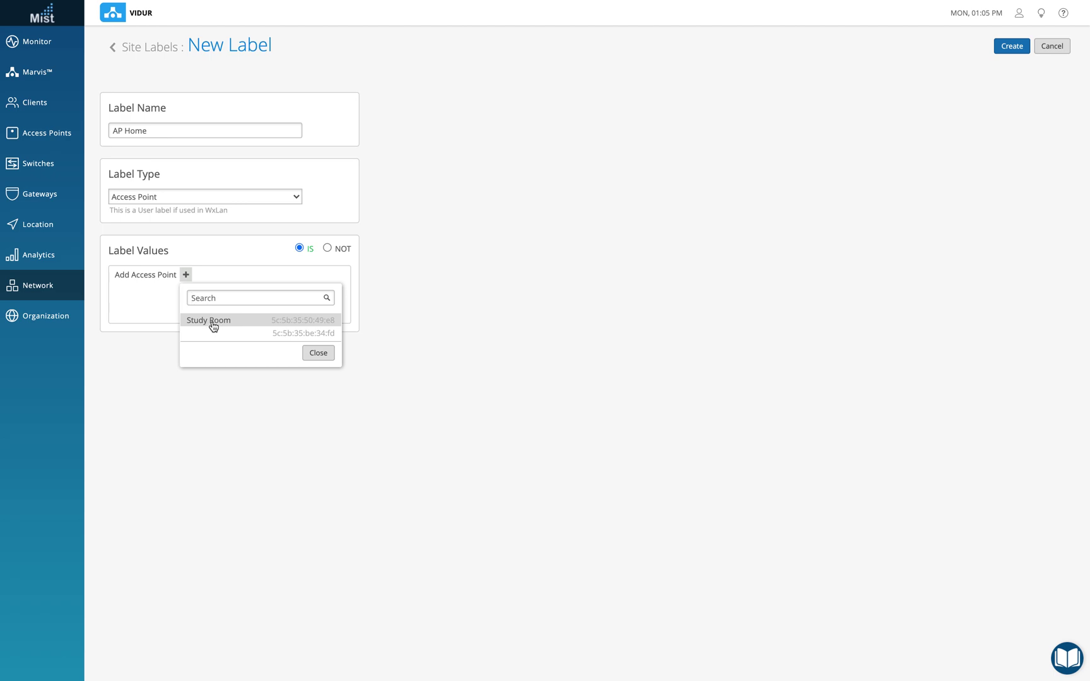
left_click(214, 323)
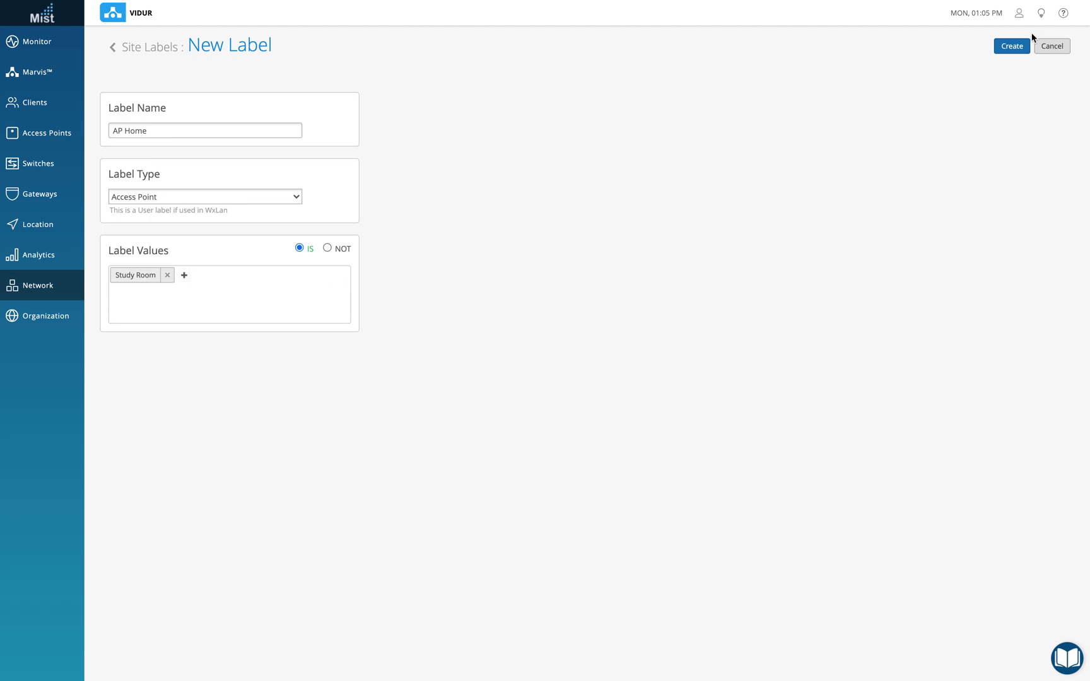
left_click(1009, 48)
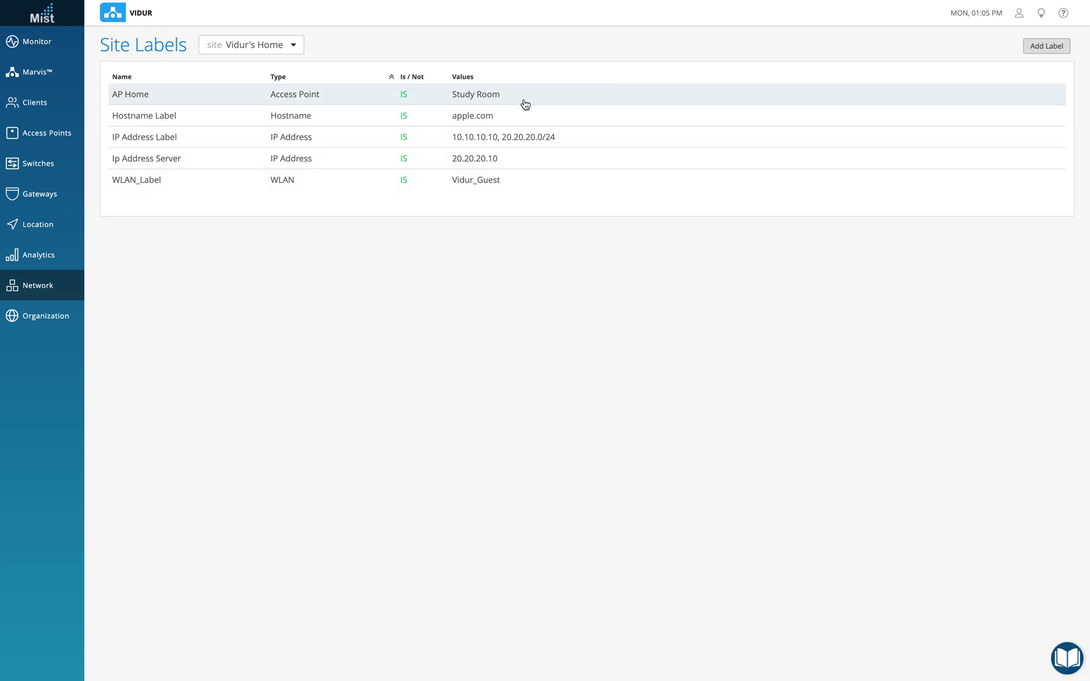
Step: Add a new site policy rule on the Policy page with AP Home as its user label
mouse_move(50, 285)
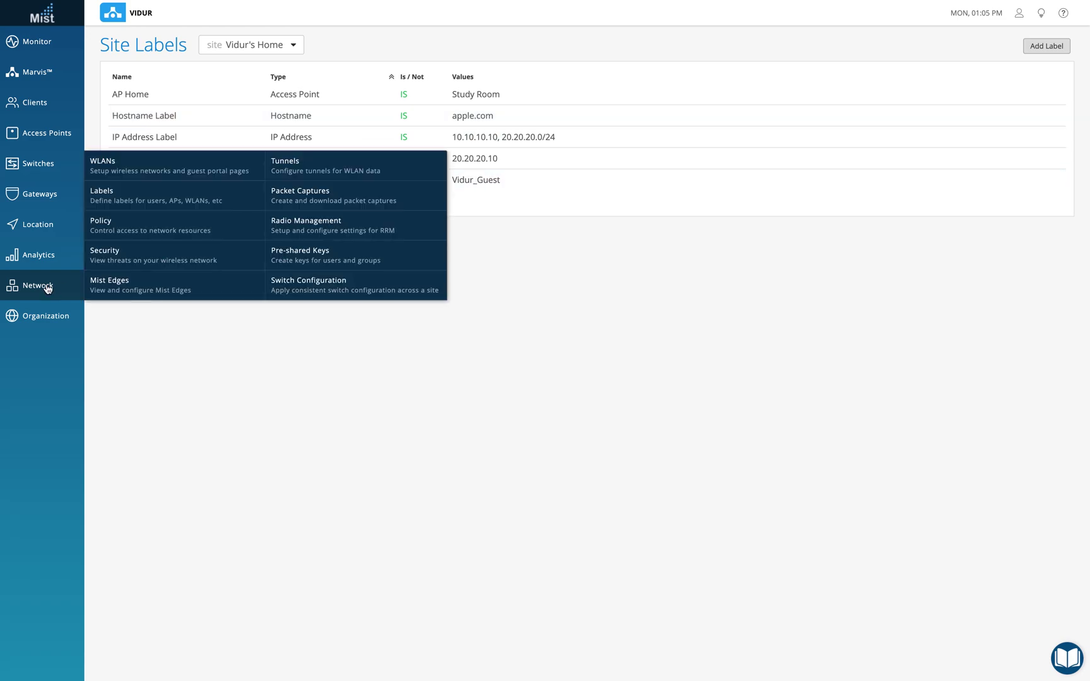
left_click(134, 237)
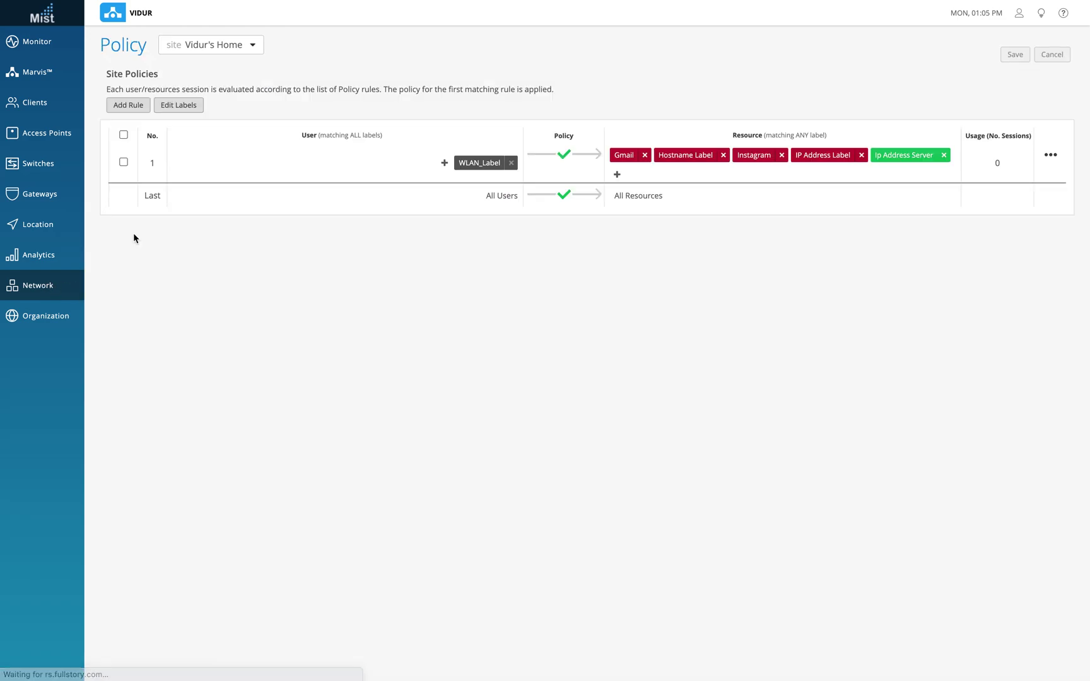
left_click(129, 105)
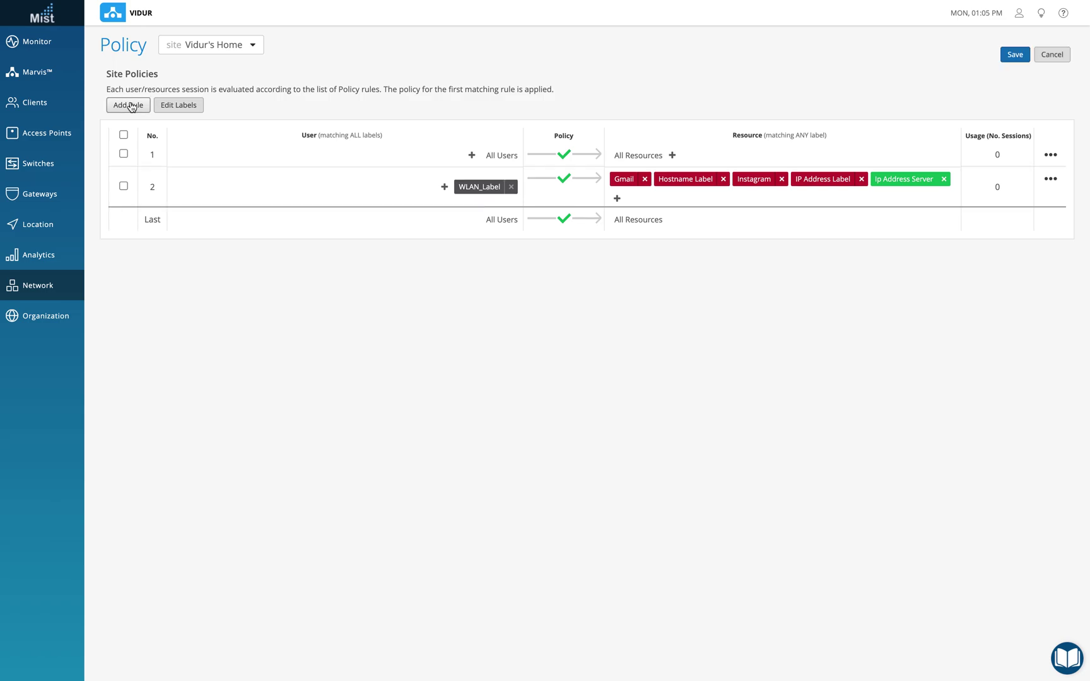
left_click(472, 156)
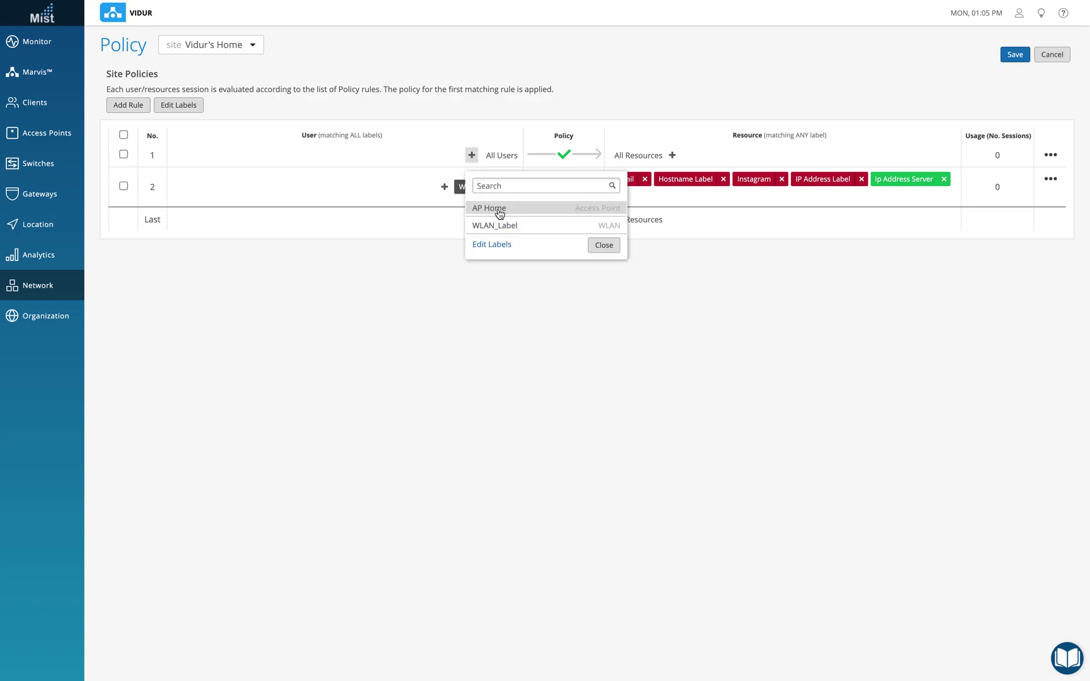
left_click(499, 211)
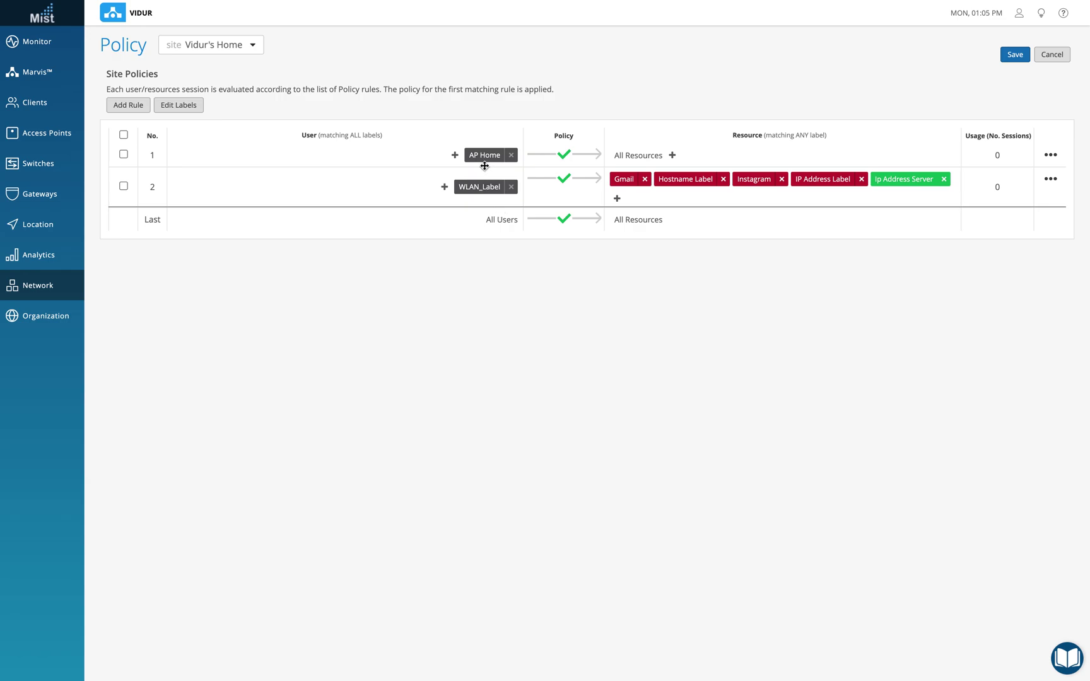
Step: Add Youtube, Yahoo Mail and Whatsapp as denied resources of the AP Home rule
left_click(672, 155)
scroll(588, 305, "down", 4)
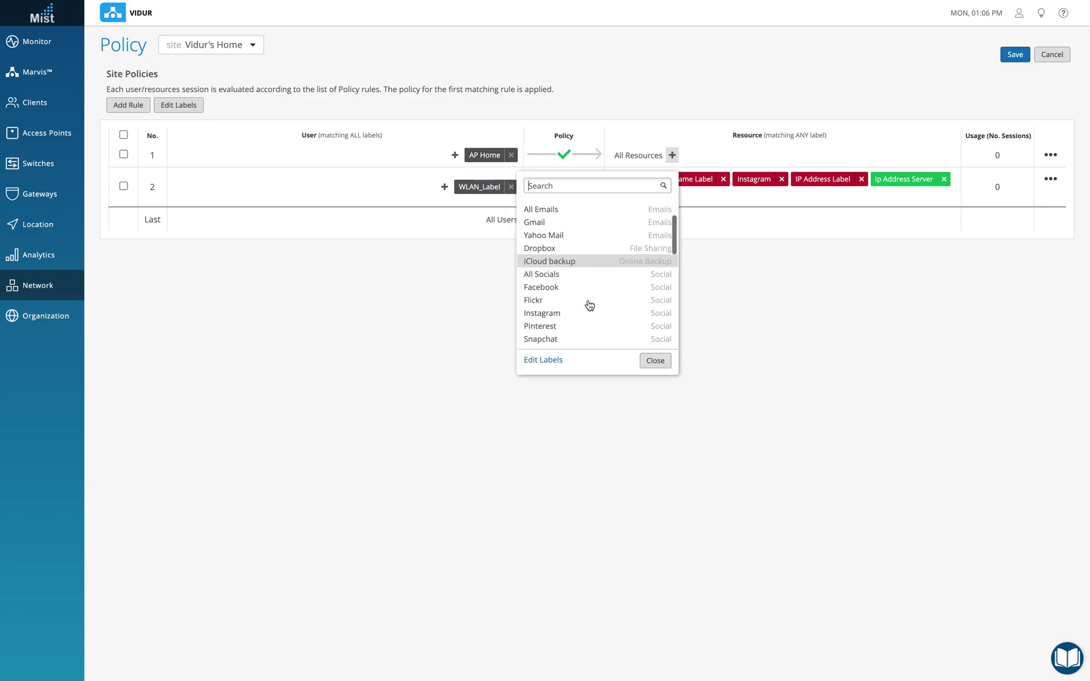
scroll(589, 305, "down", 8)
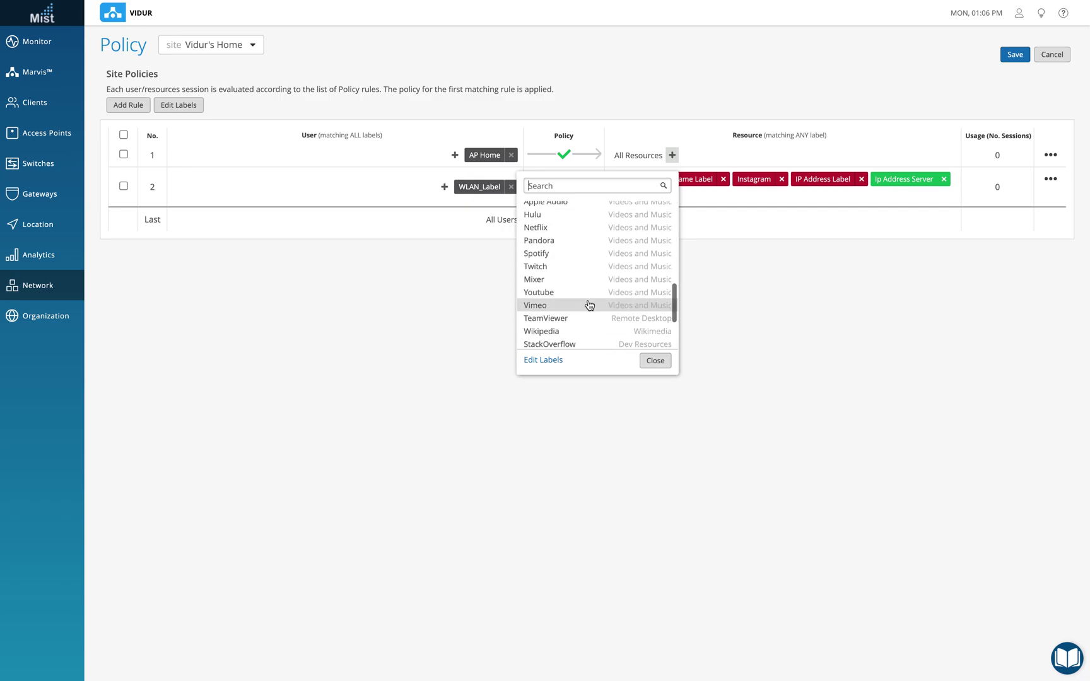
left_click(561, 295)
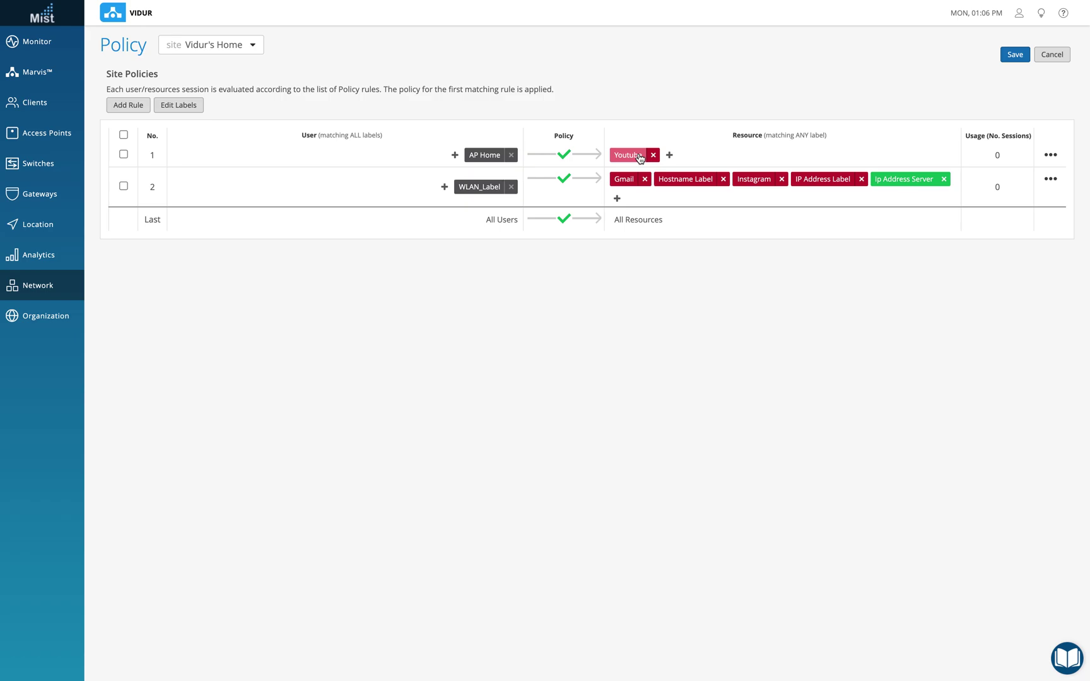
left_click(669, 154)
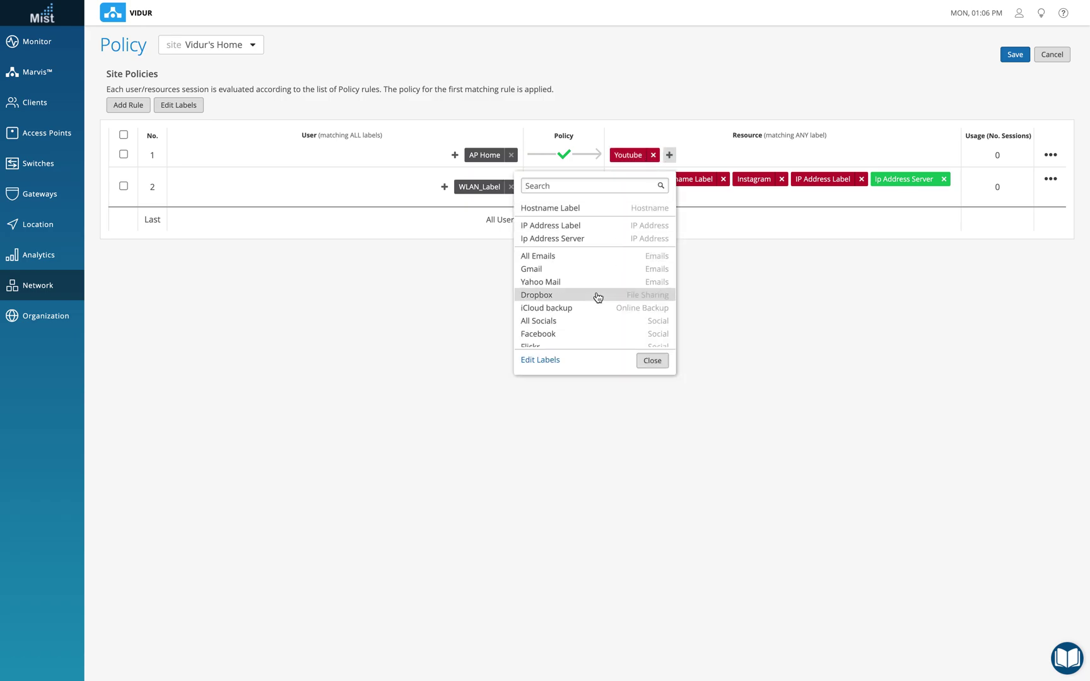
left_click(575, 282)
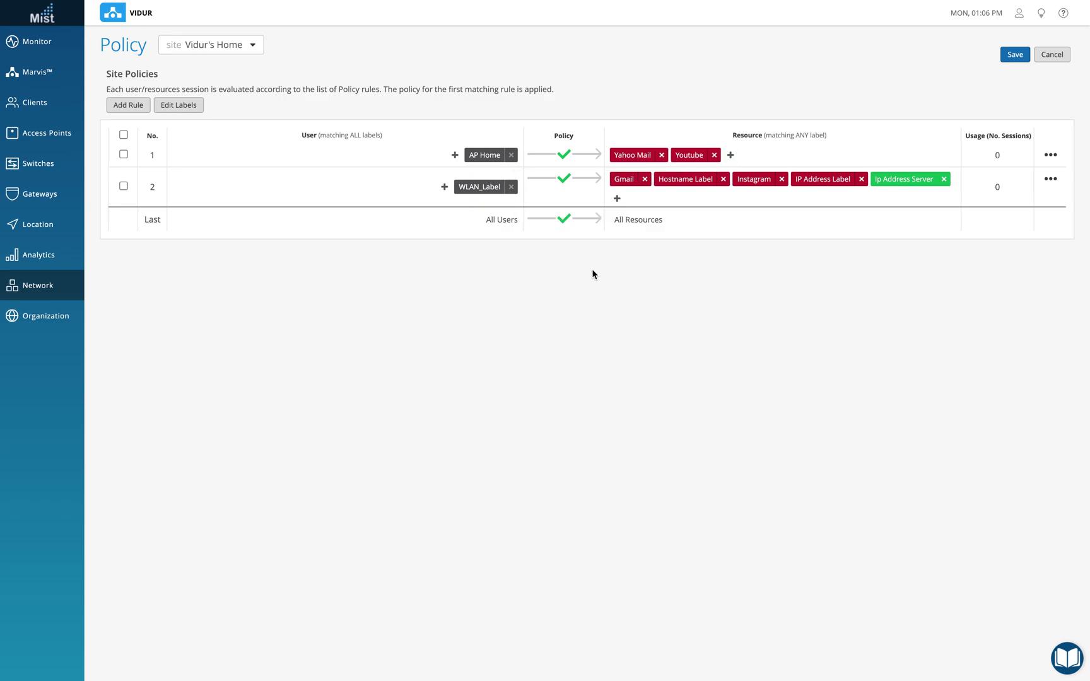
left_click(731, 154)
scroll(662, 249, "down", 10)
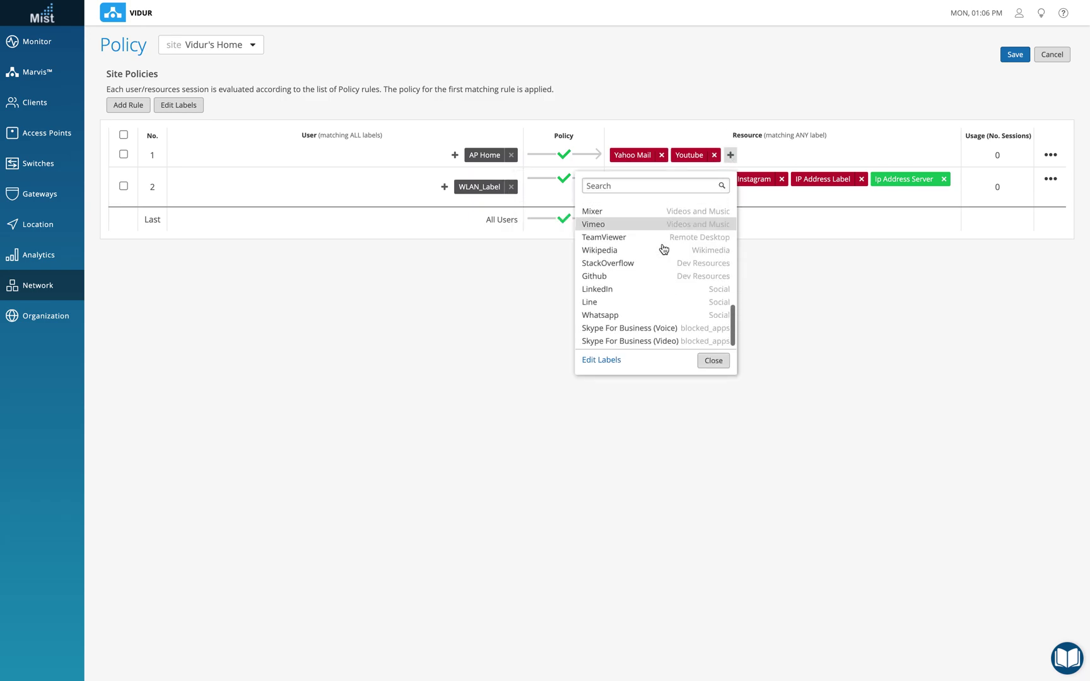
left_click(622, 314)
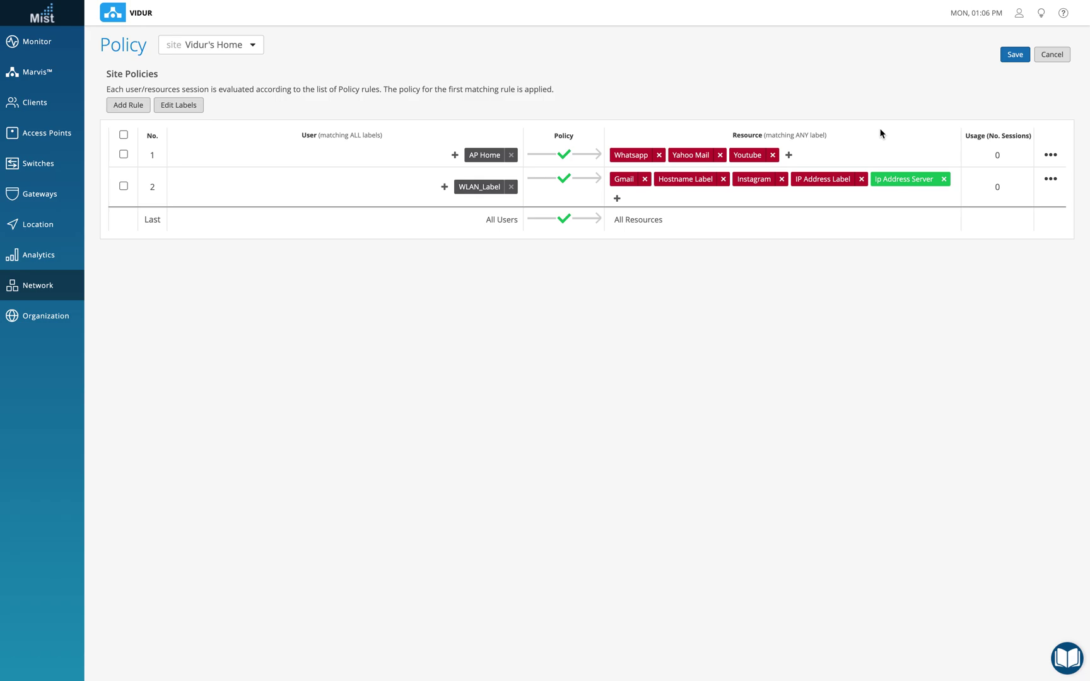
Step: Save the site policy rules
left_click(1015, 56)
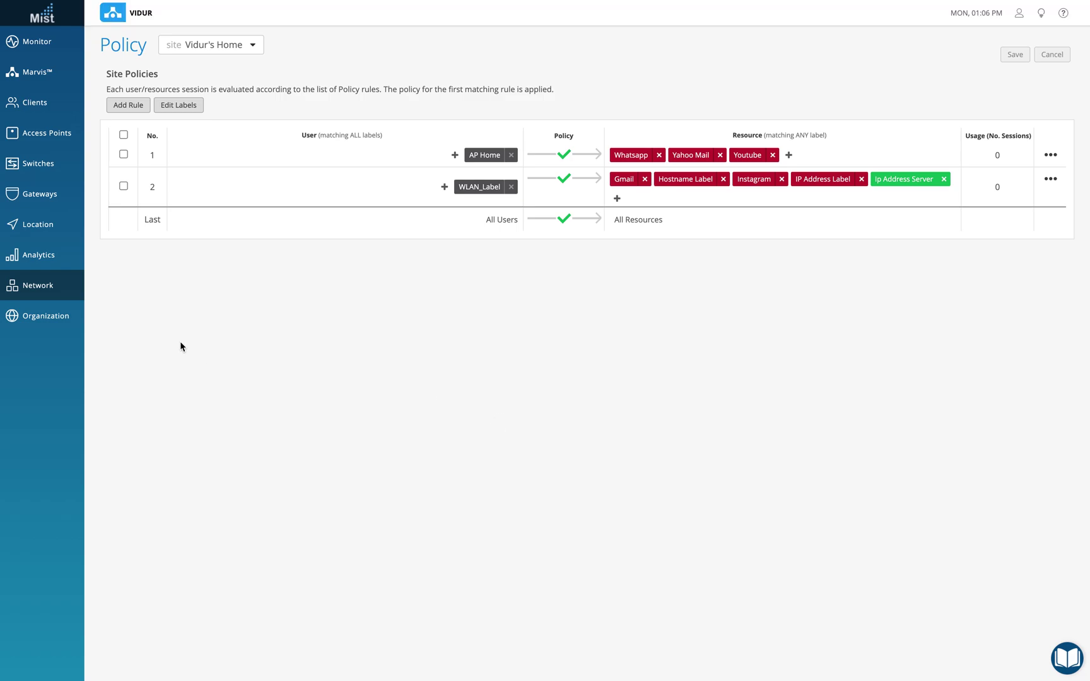
Step: Open the organization-level labels and examine the name, type and hostname value of Org Label
mouse_move(54, 319)
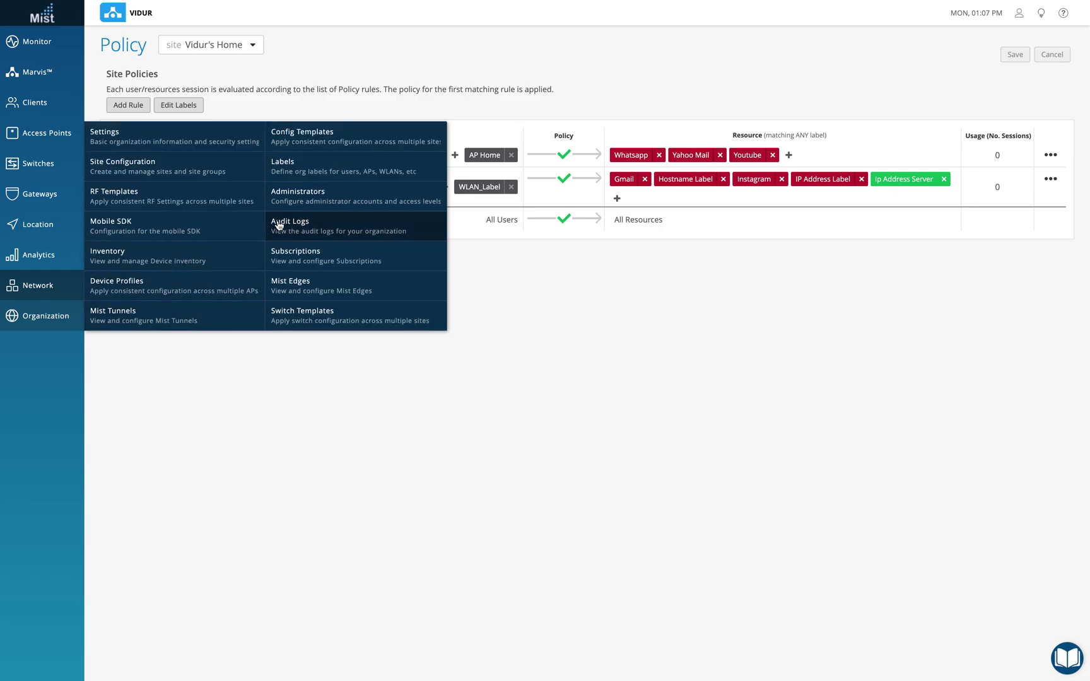
left_click(305, 172)
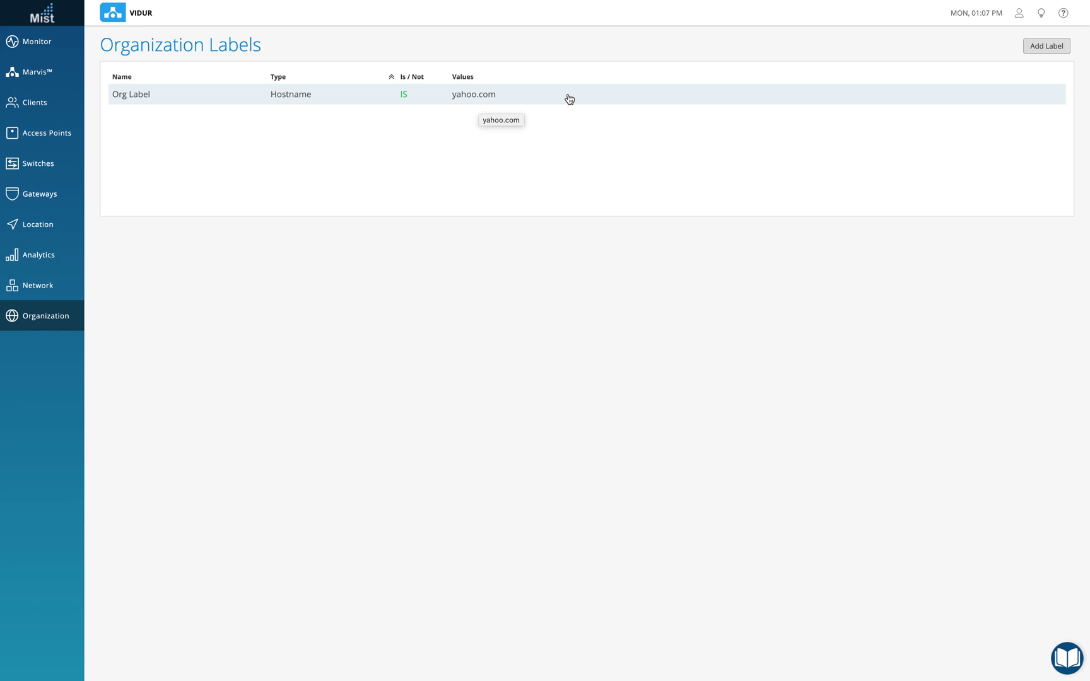
left_click(536, 101)
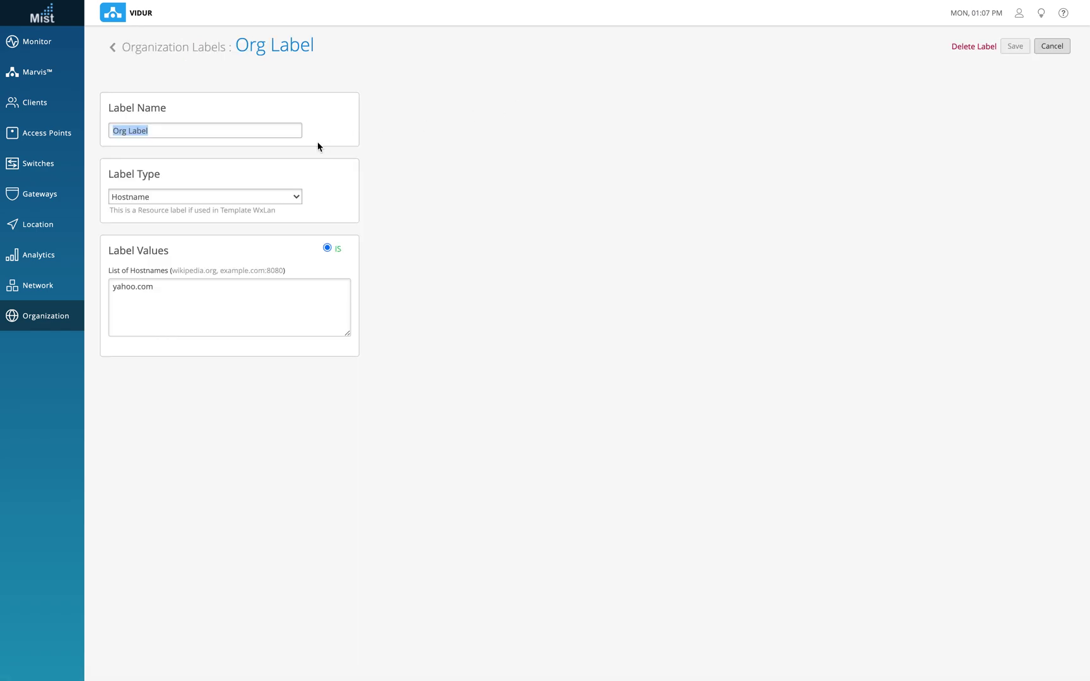
left_click(205, 133)
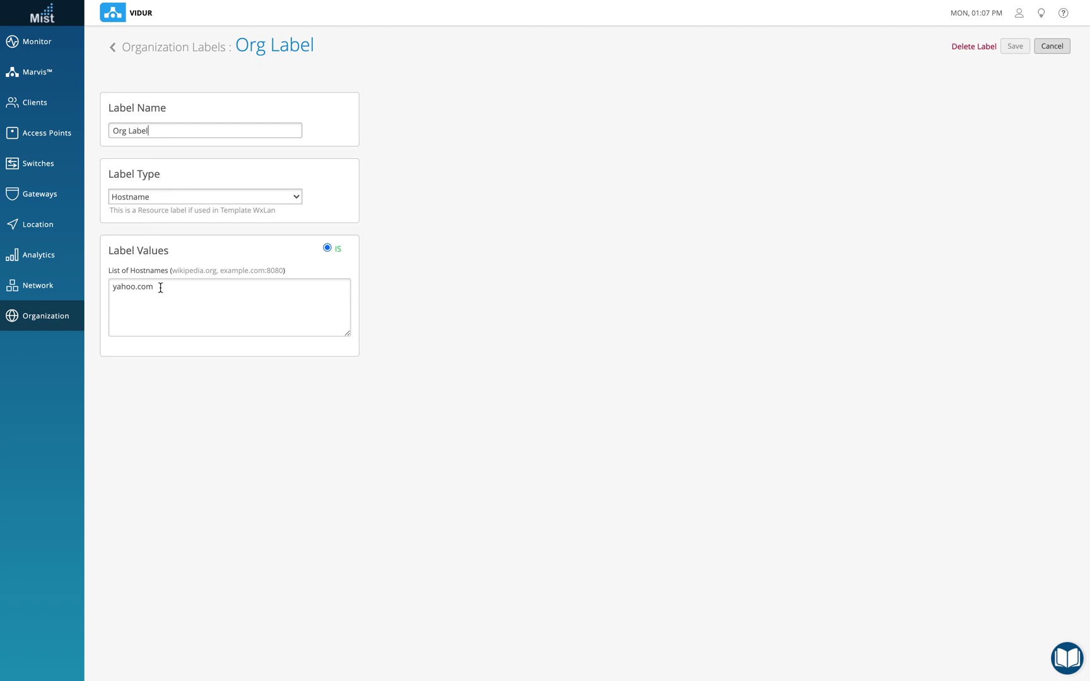
Step: Open the Home Config Template of the organization and add a new rule to its template policies
mouse_move(55, 316)
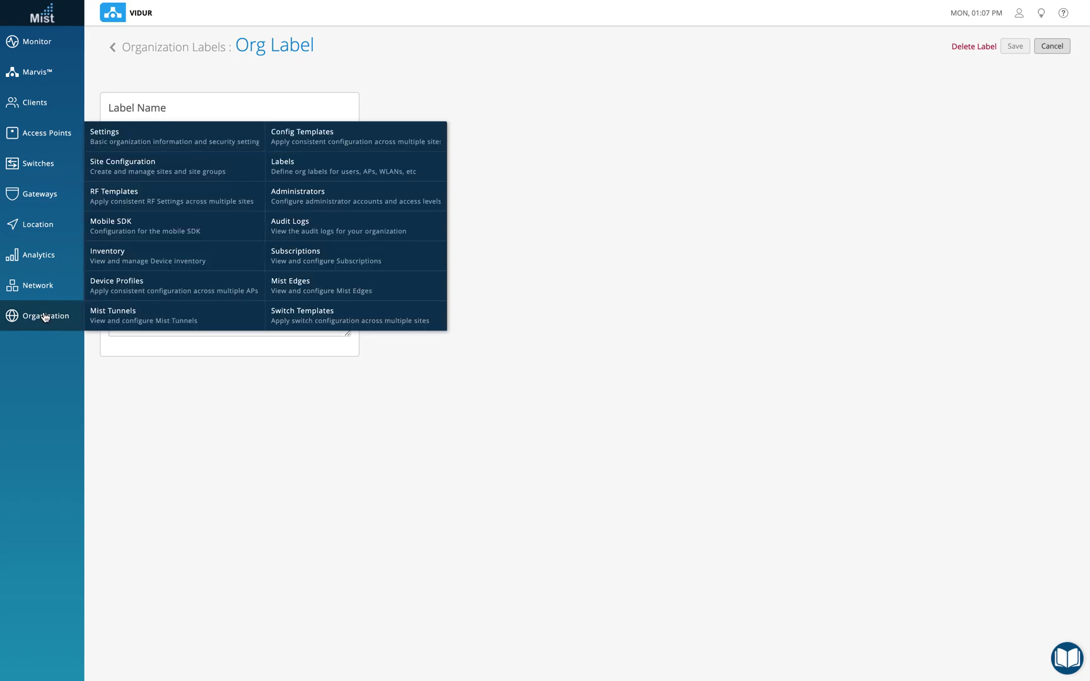
left_click(323, 144)
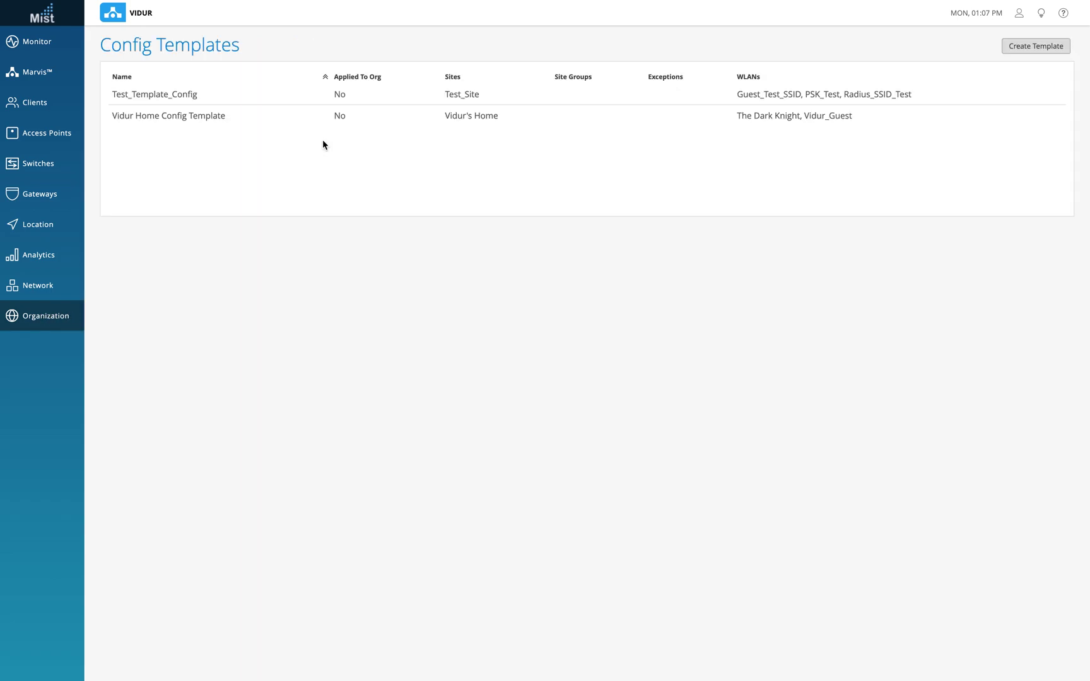
left_click(338, 118)
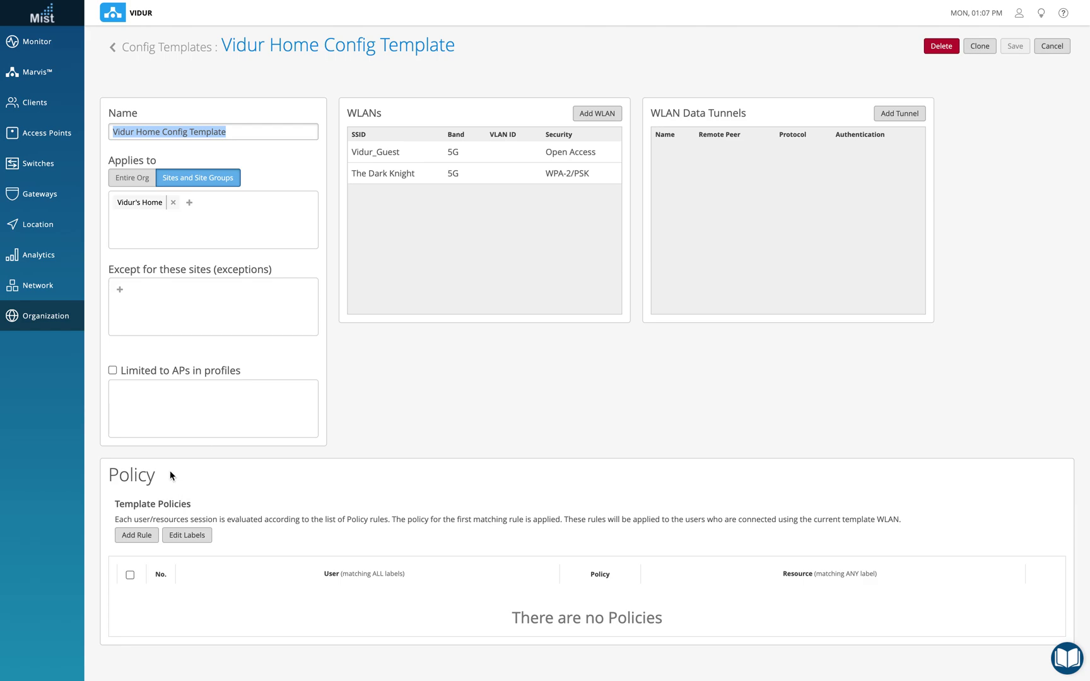
left_click_drag(162, 475, 106, 474)
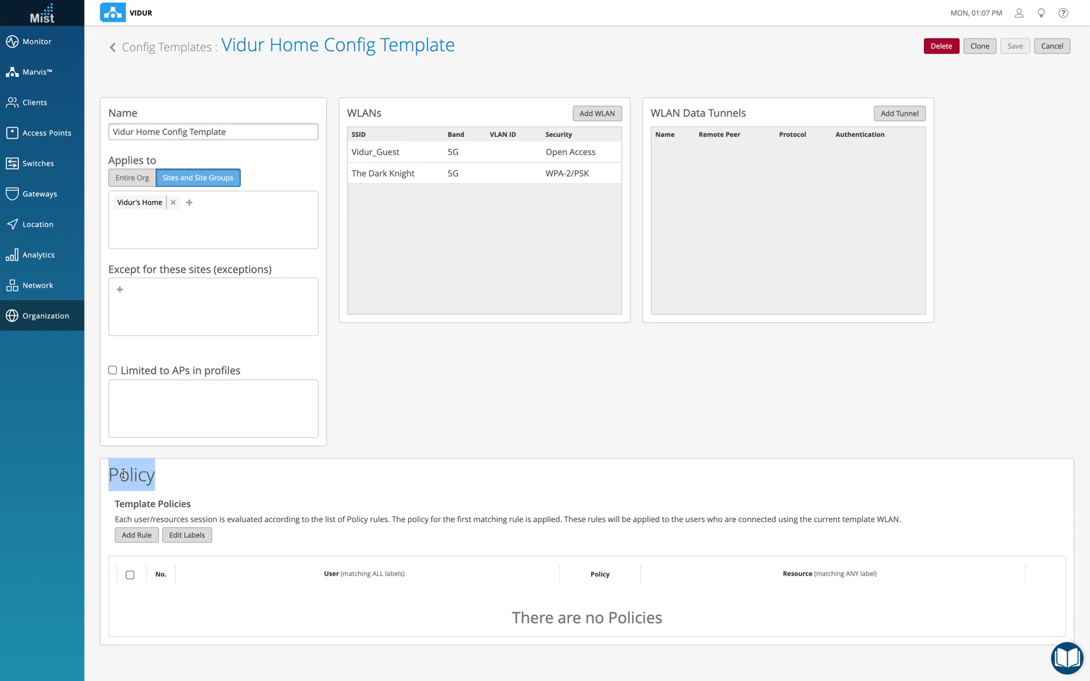
left_click(381, 431)
left_click(134, 535)
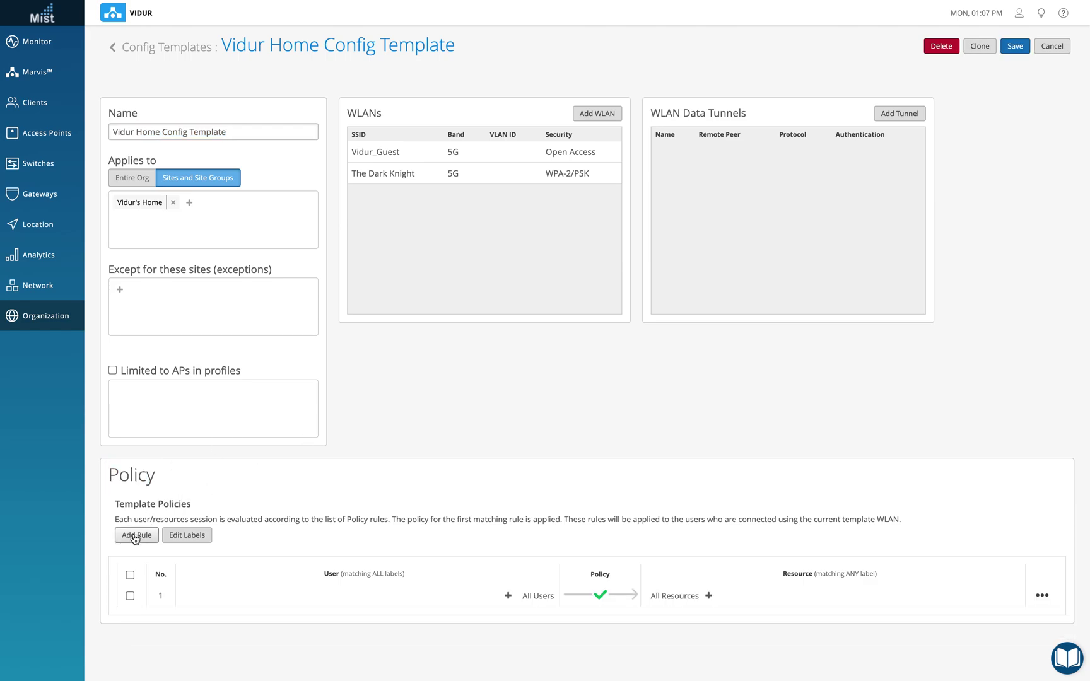
left_click(507, 596)
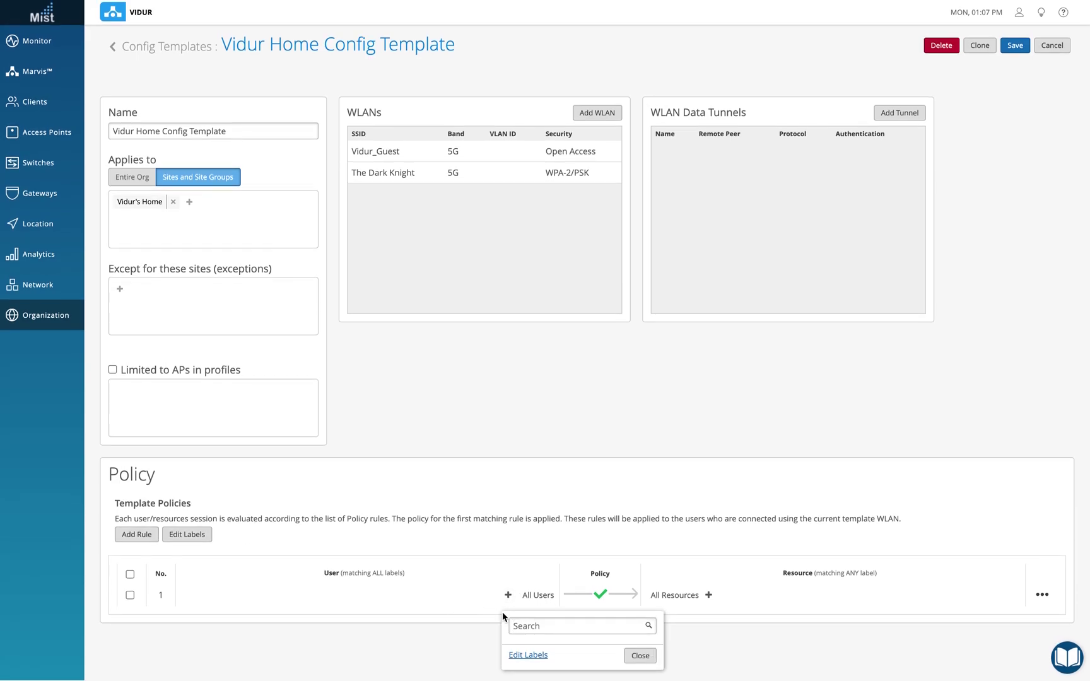
left_click(642, 658)
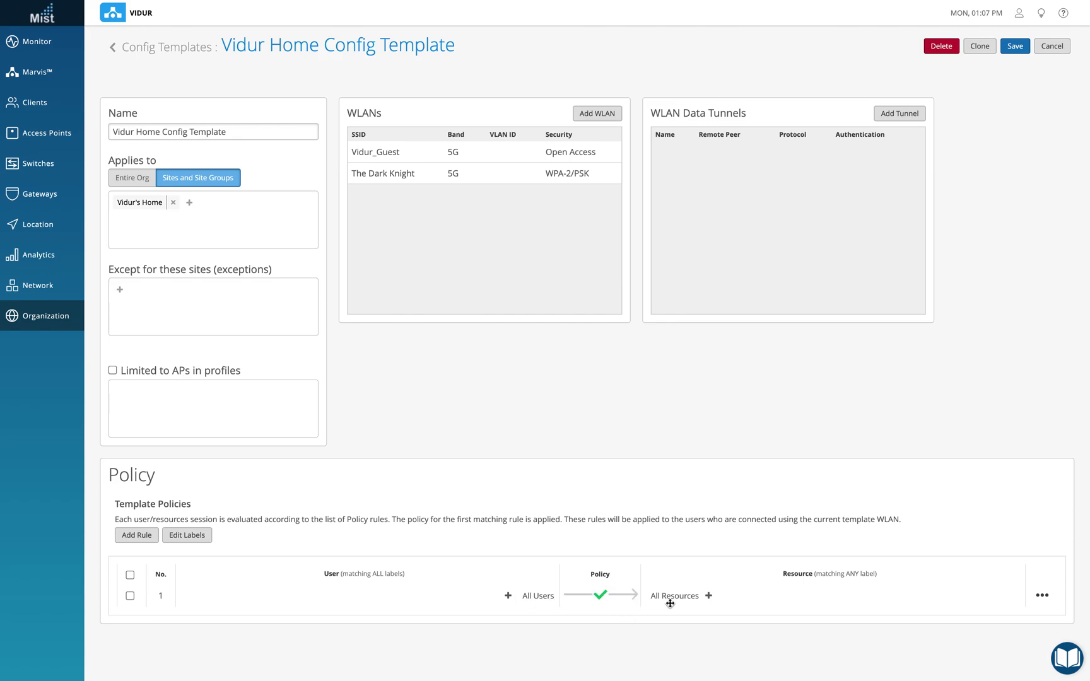
Step: Add Org Label as an allowed resource of the new template rule and save the template
left_click(709, 597)
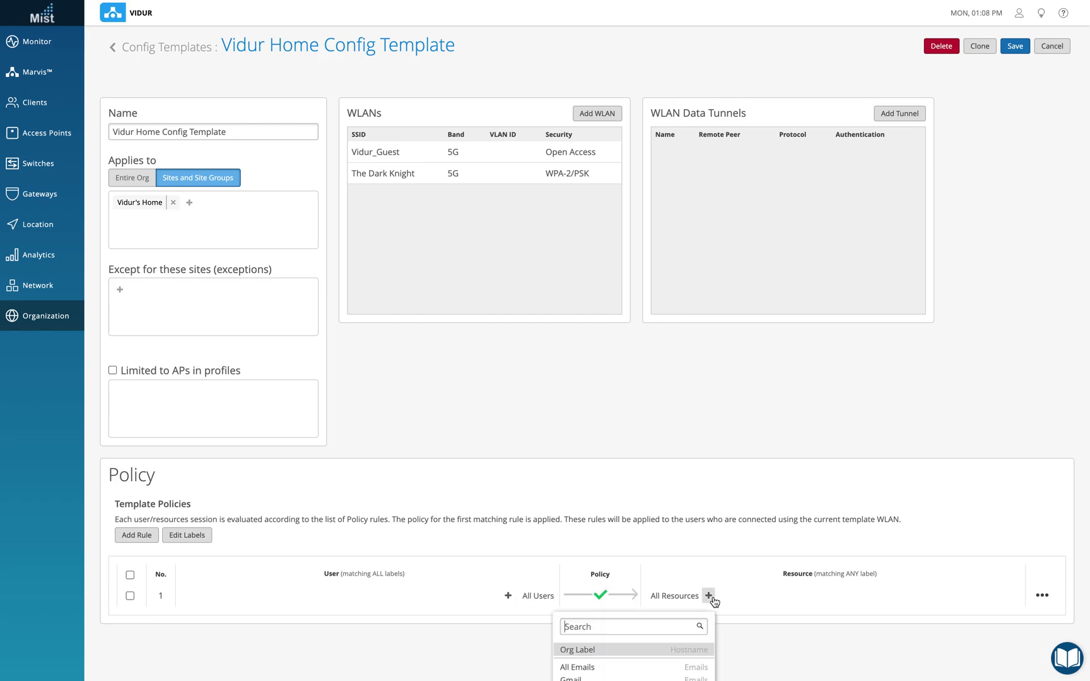
left_click(609, 653)
left_click(664, 599)
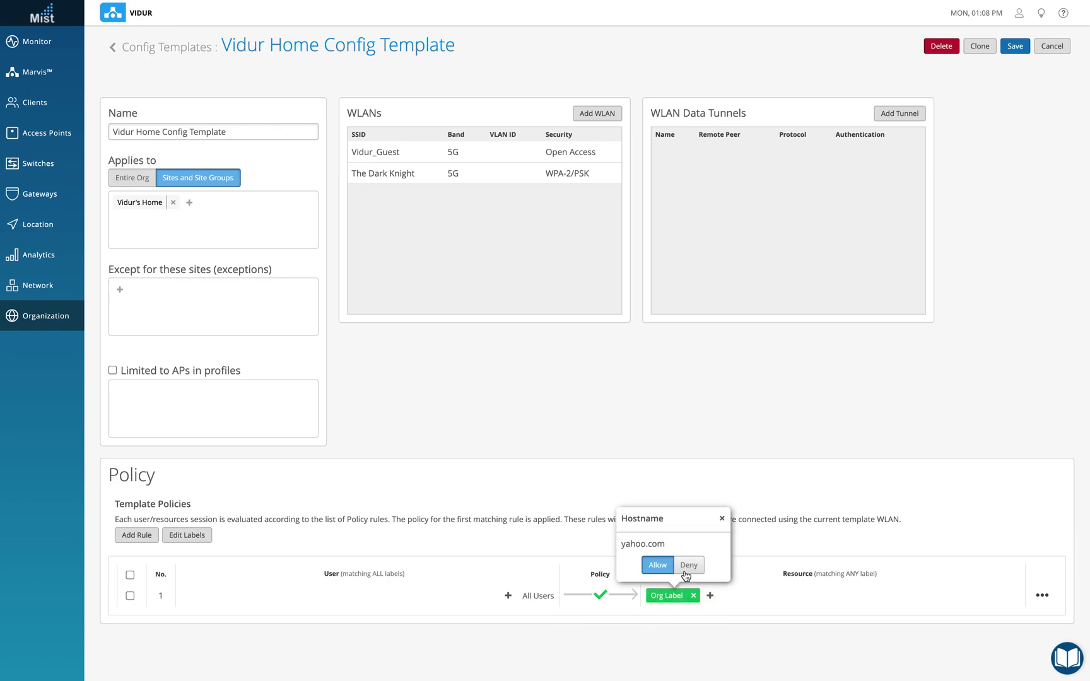
left_click(686, 566)
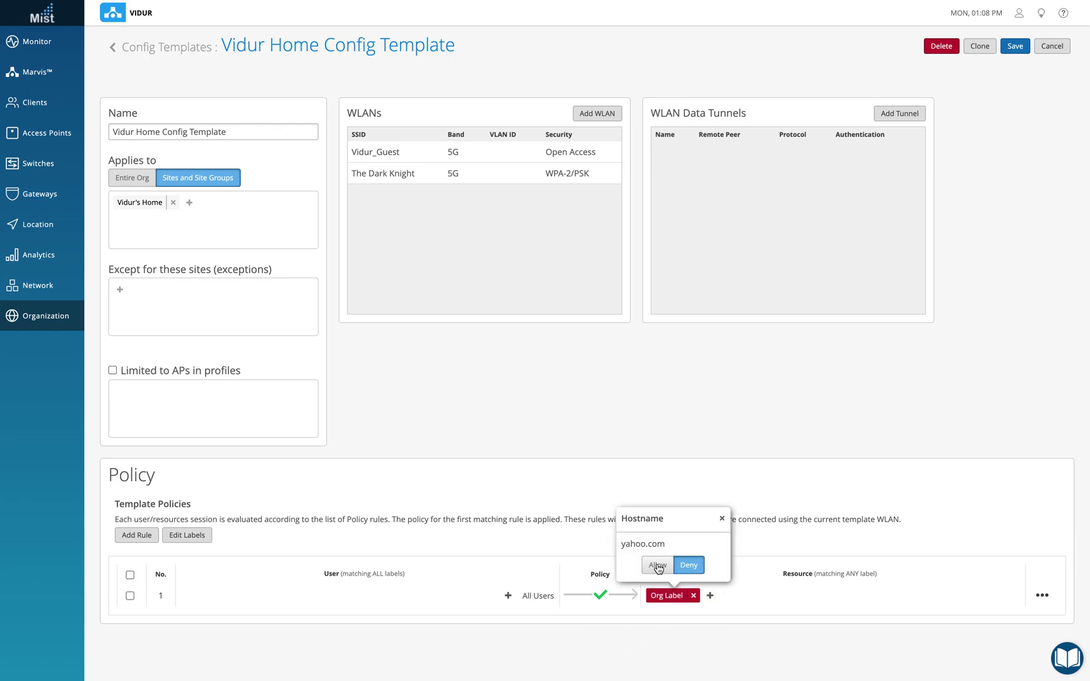
left_click(657, 566)
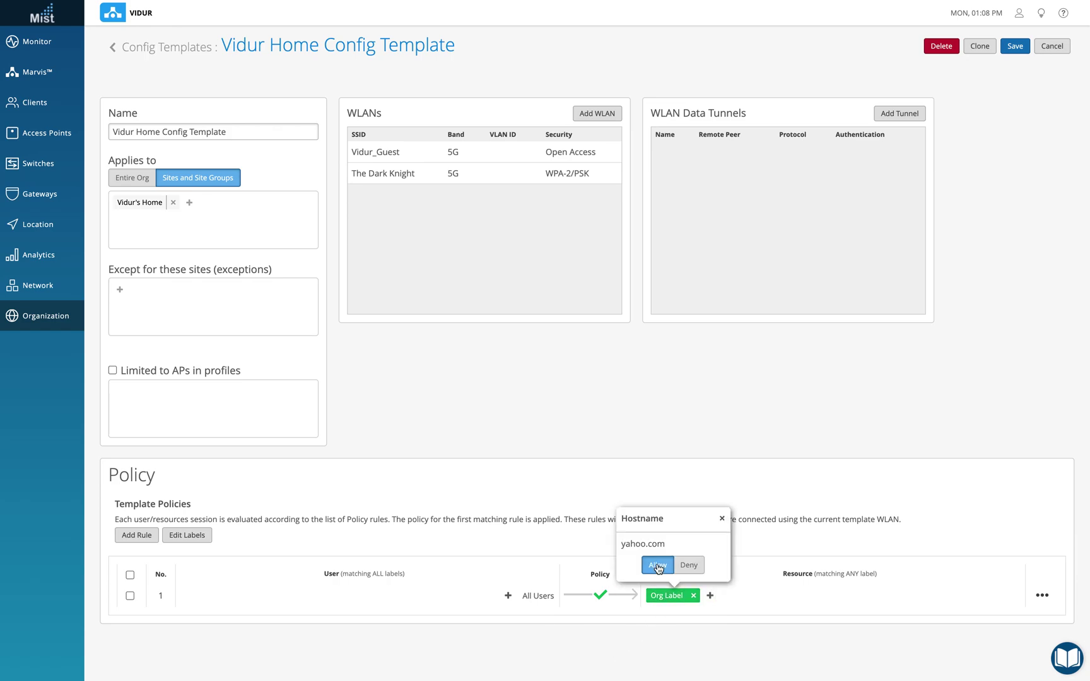
left_click(723, 519)
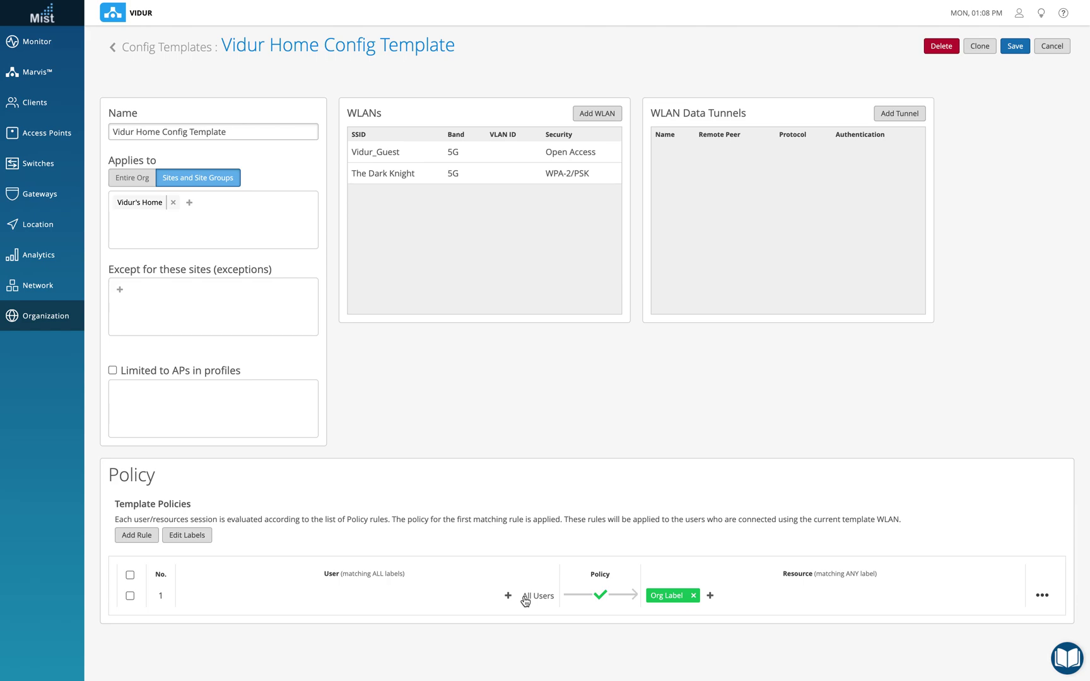
left_click(1013, 48)
Step: Start a new organization label and name it "WLAN_Org"
mouse_move(48, 322)
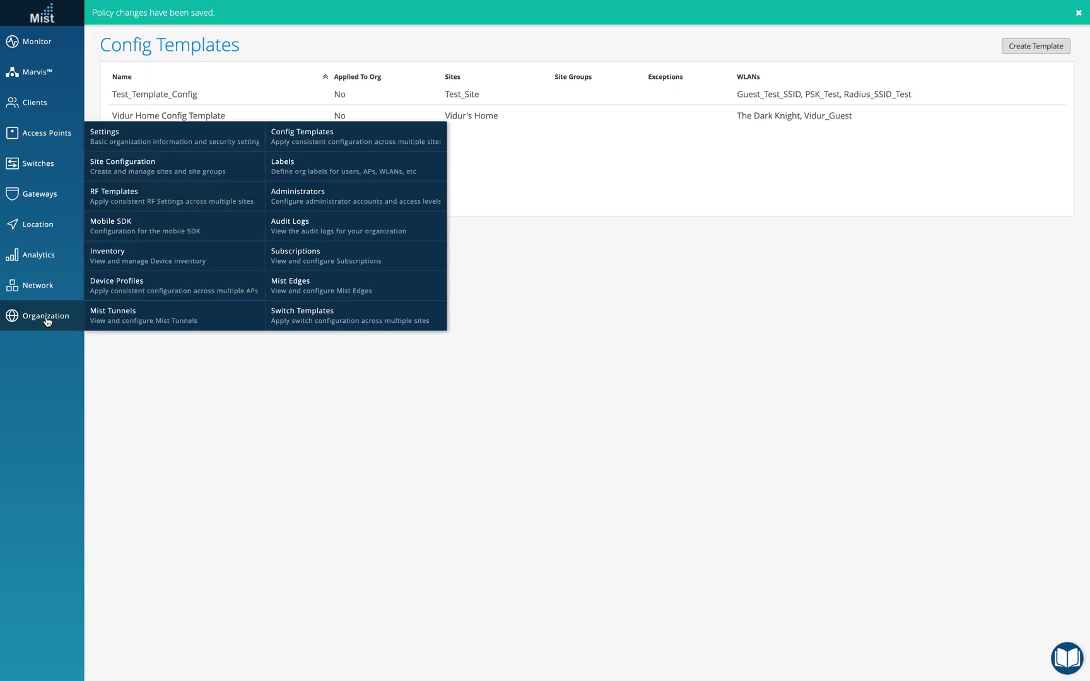
left_click(301, 172)
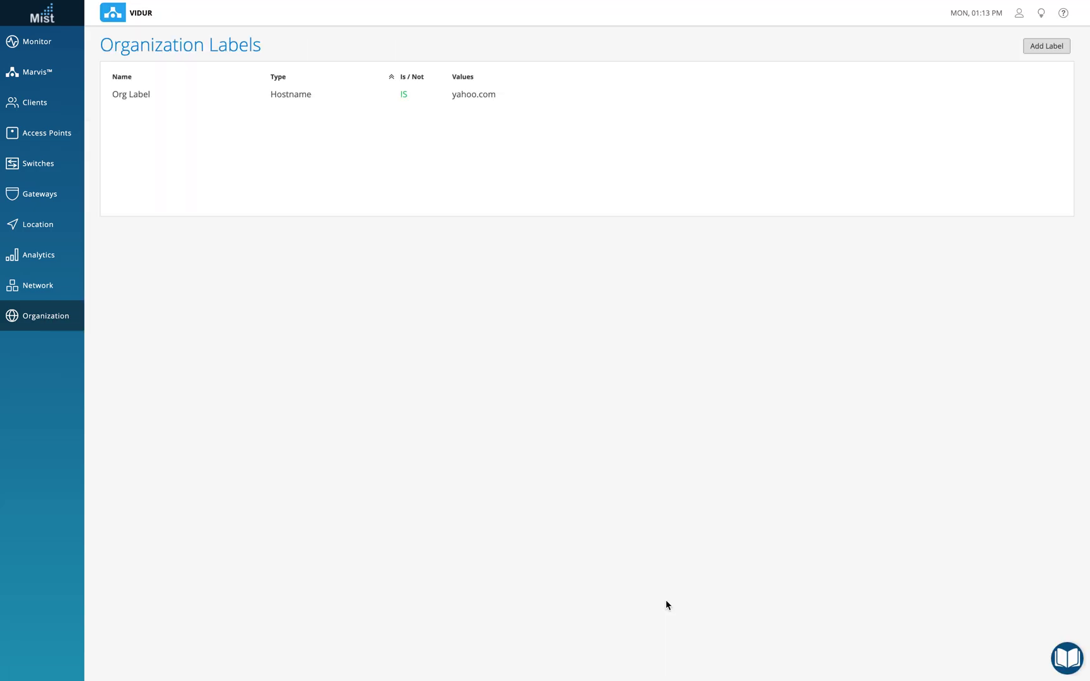
left_click(1046, 48)
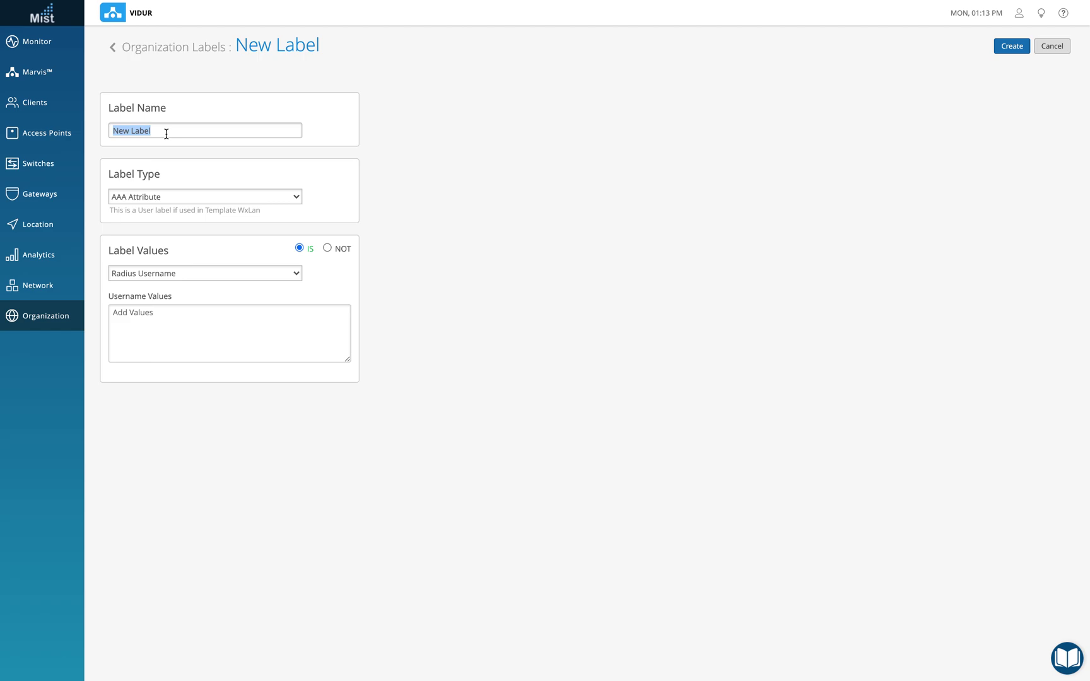
type("WLAN")
key("BackSpace")
type("_Org")
Step: Set the label type to WLAN with only the home site's guest network as its value and create the label
left_click(278, 201)
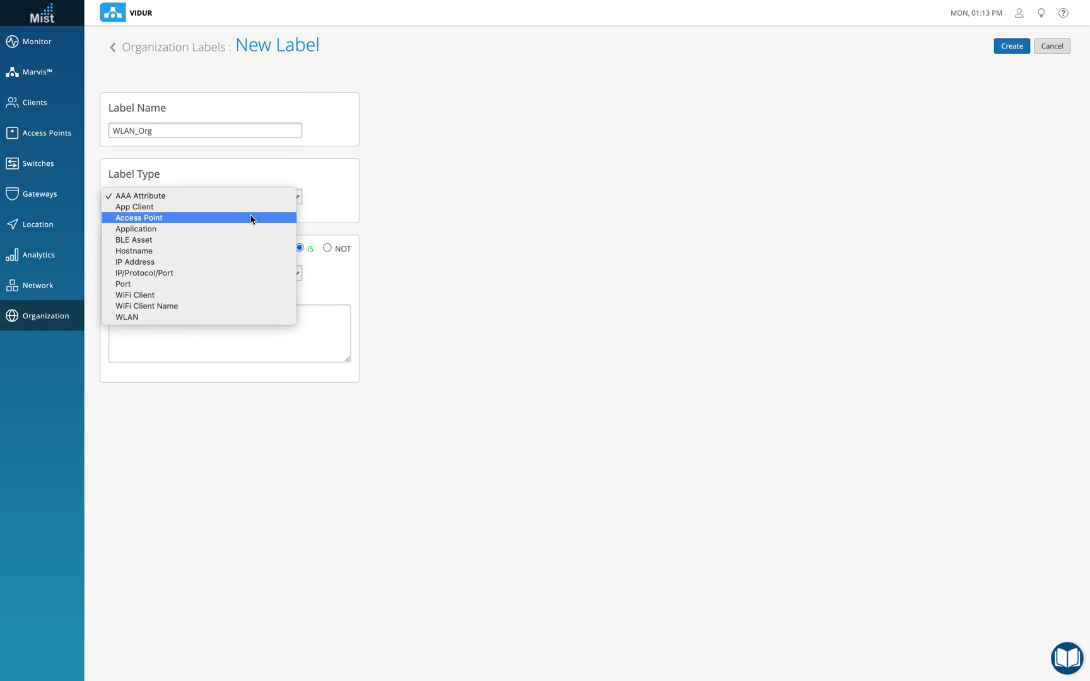
left_click(164, 322)
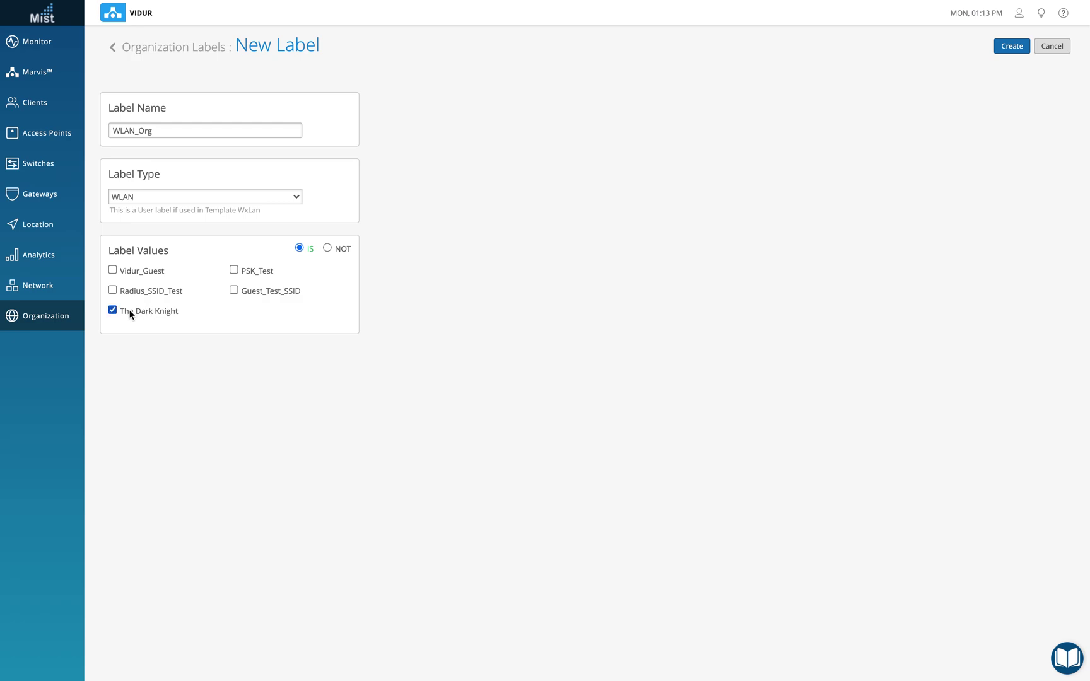
left_click(131, 268)
left_click(112, 310)
left_click(1010, 49)
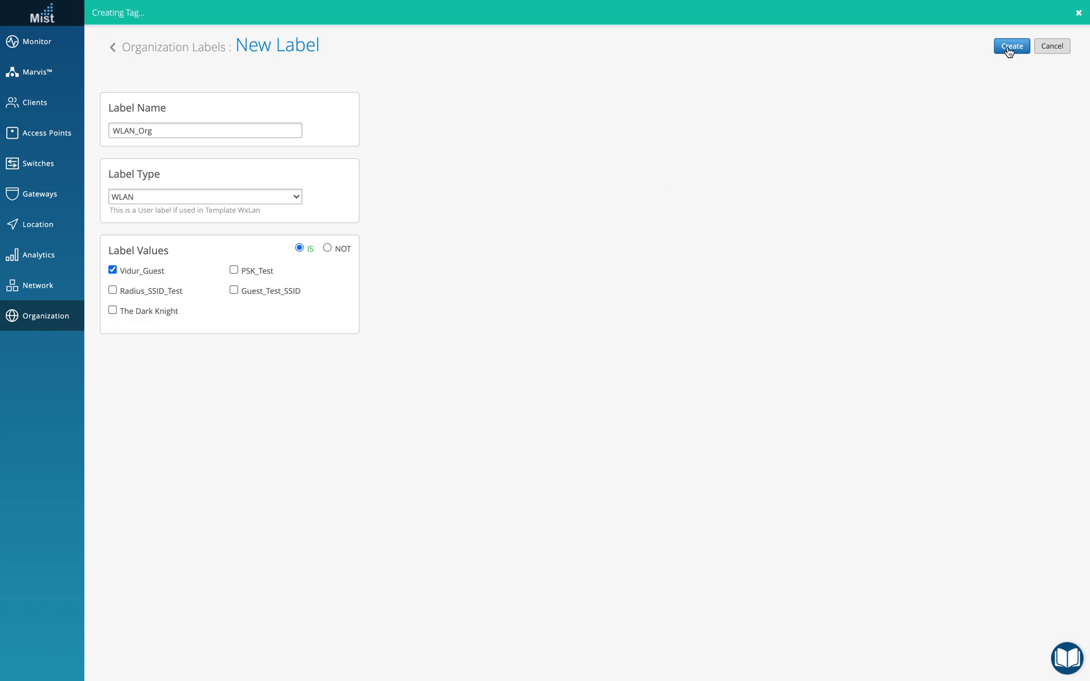
Step: Reopen the Home Config Template and add WLAN_Org as the user label of its policy rule
mouse_move(62, 320)
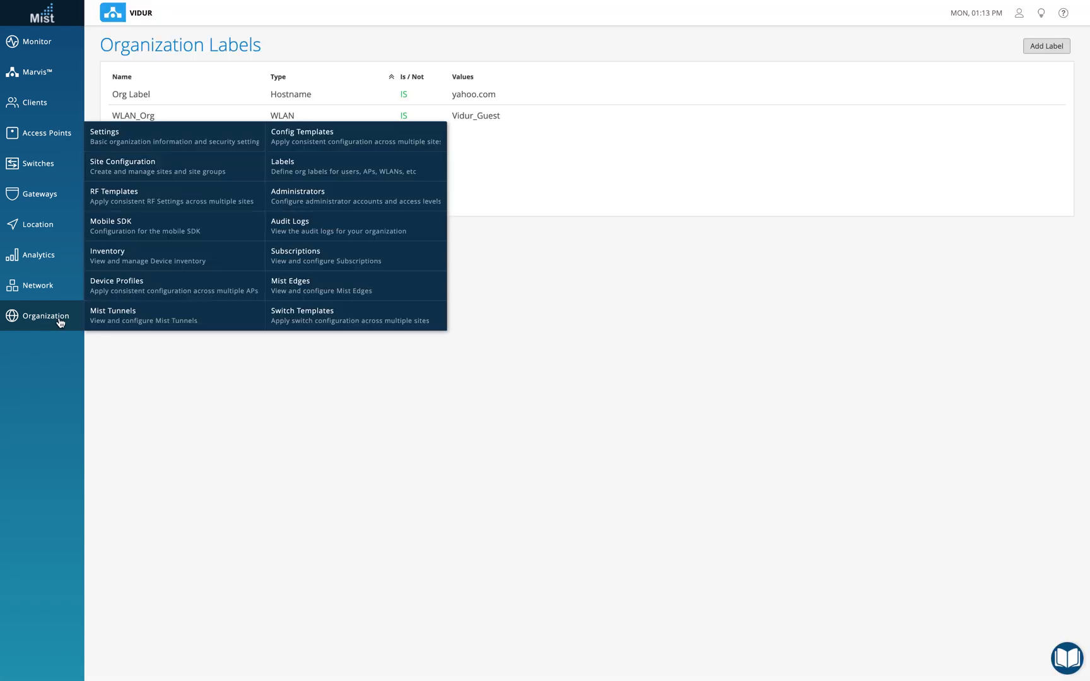
left_click(328, 139)
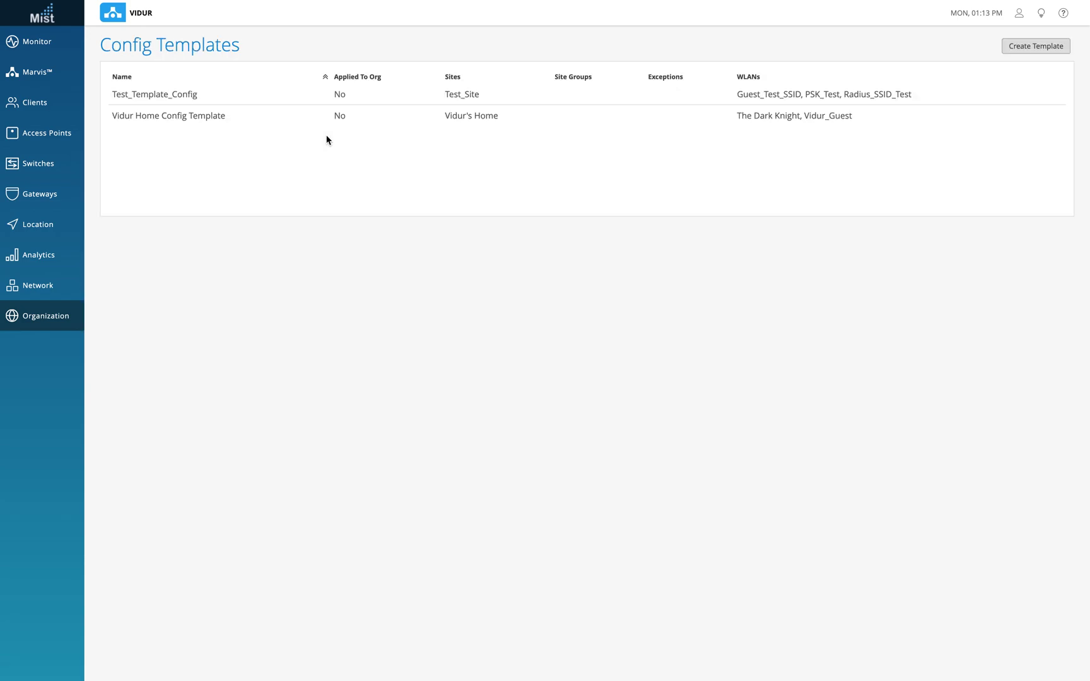
left_click(245, 116)
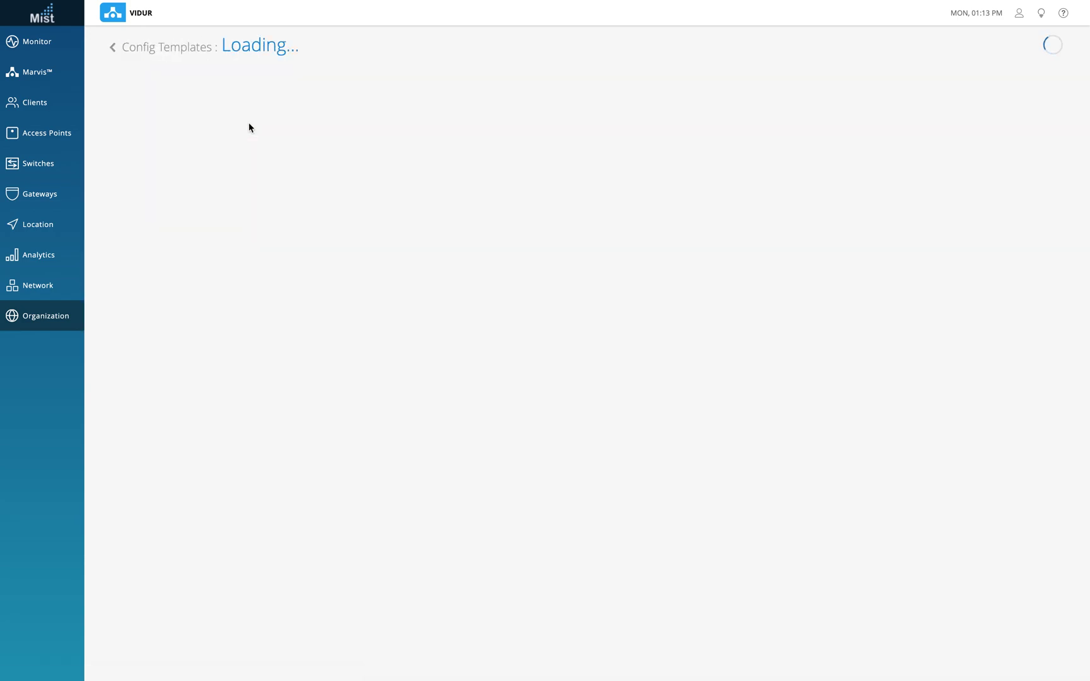
left_click(507, 596)
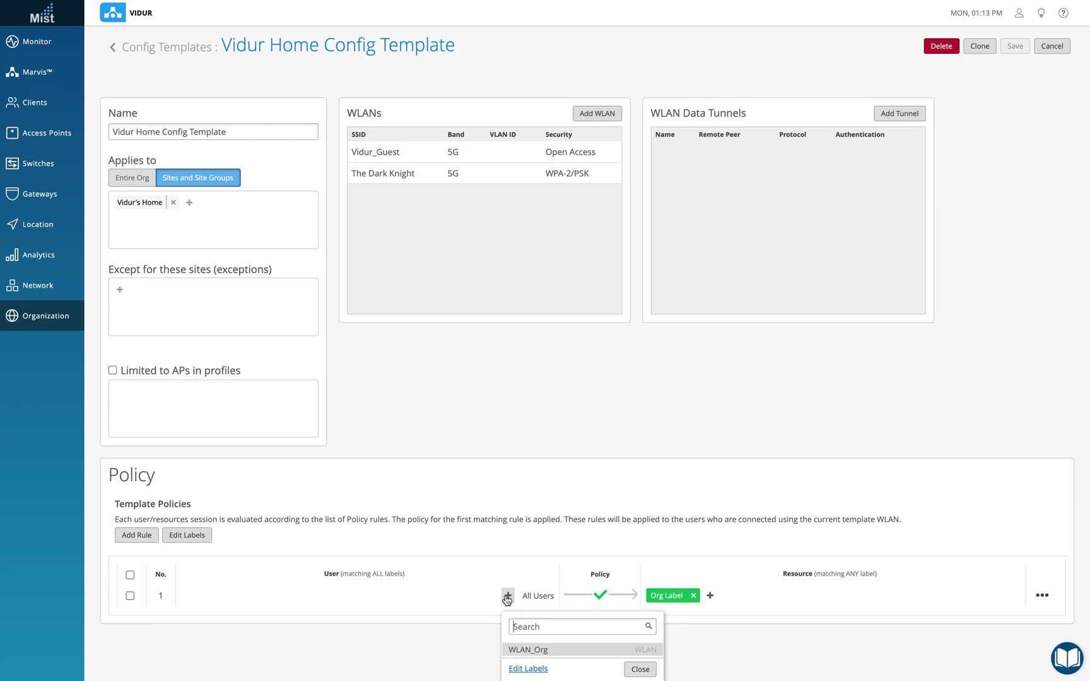
left_click(544, 656)
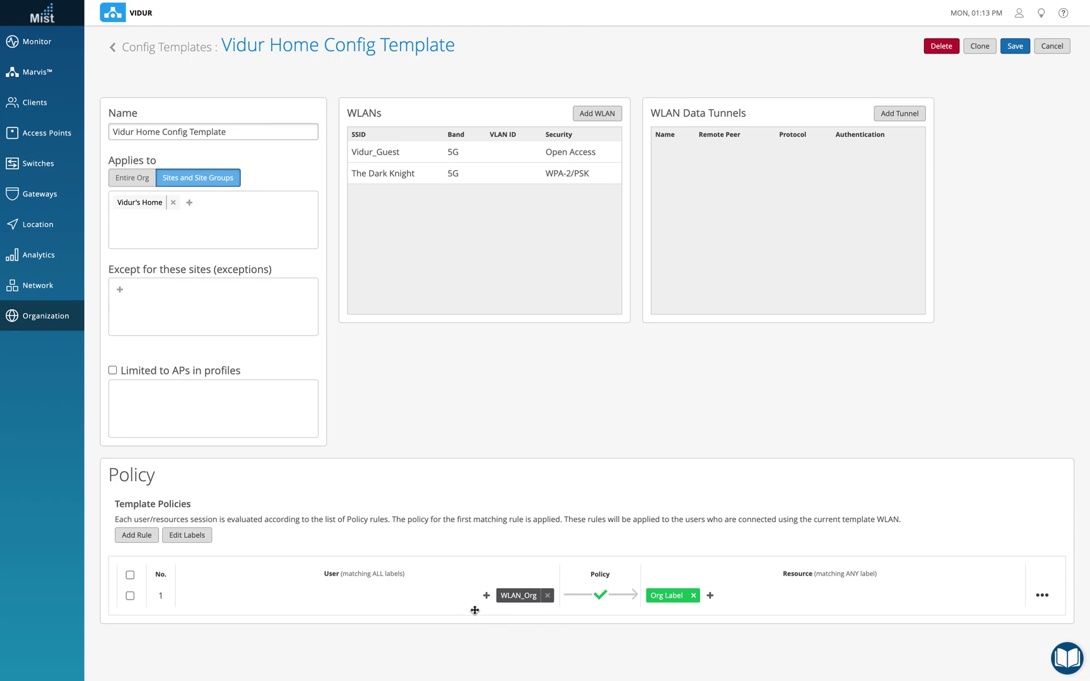
Step: Set the Org Label resource to Allow in the template rule and save the template
mouse_move(680, 596)
left_click(688, 565)
left_click(656, 565)
left_click(720, 522)
left_click(1016, 48)
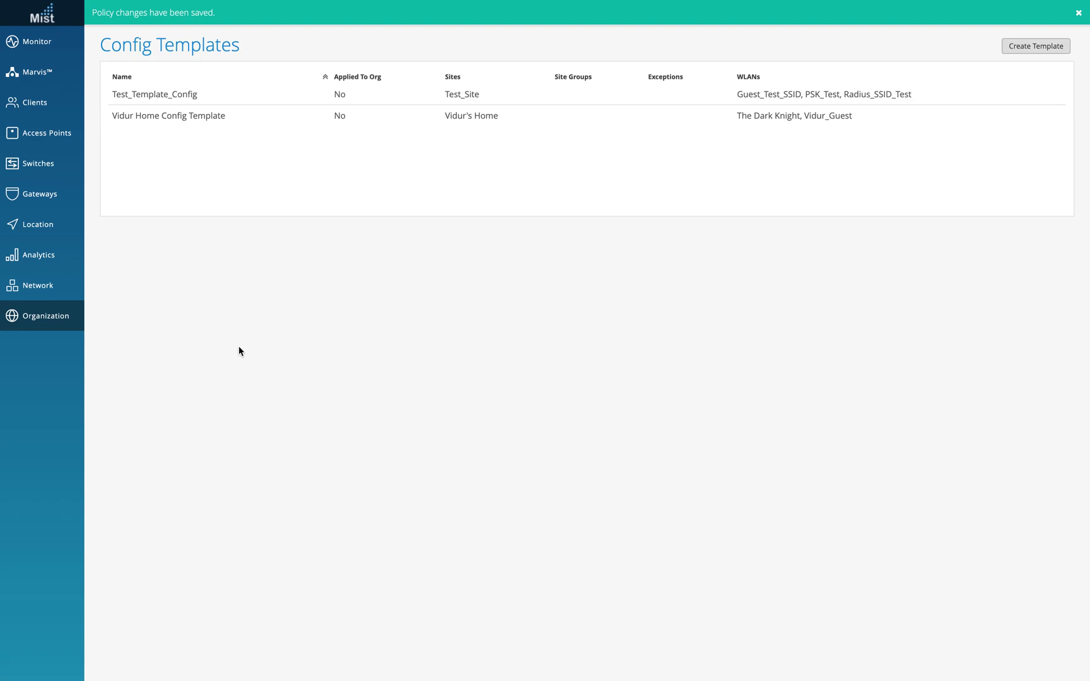
Step: On the site Policy page, switch the last All Users rule to Block and return it to Allow
mouse_move(43, 319)
mouse_move(39, 292)
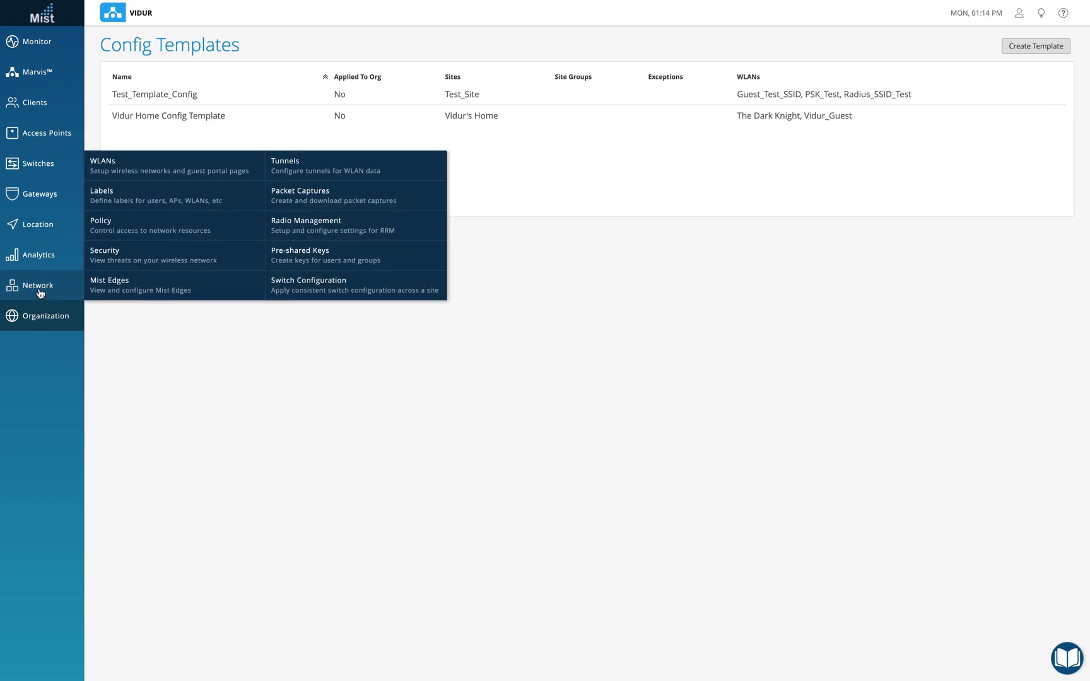
left_click(133, 224)
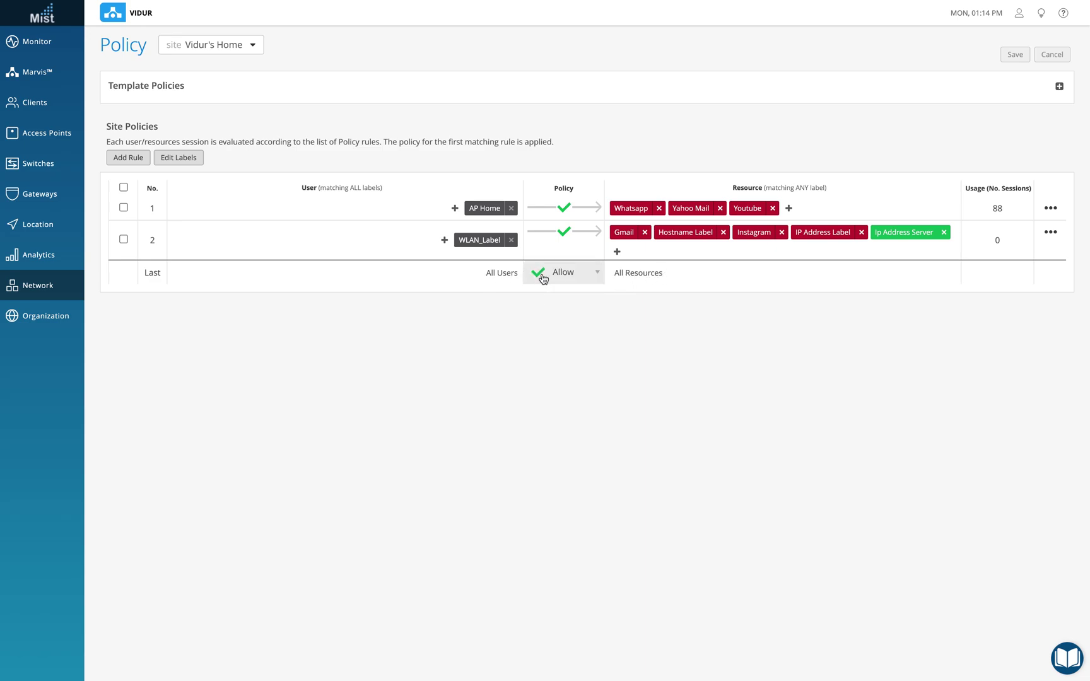
left_click(593, 277)
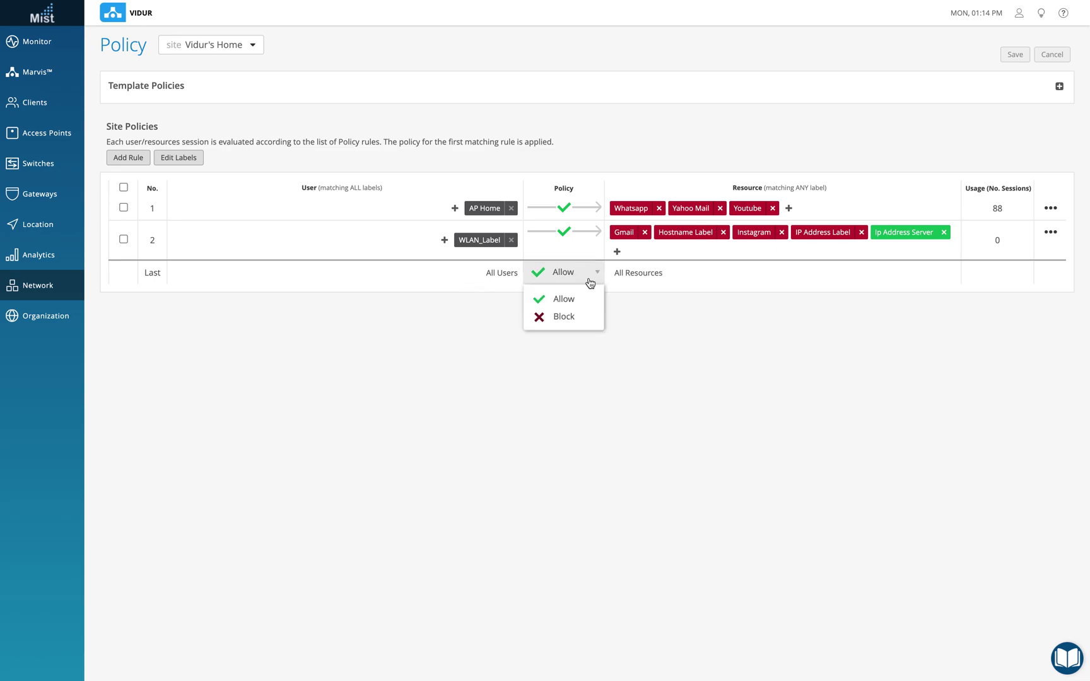
left_click(567, 316)
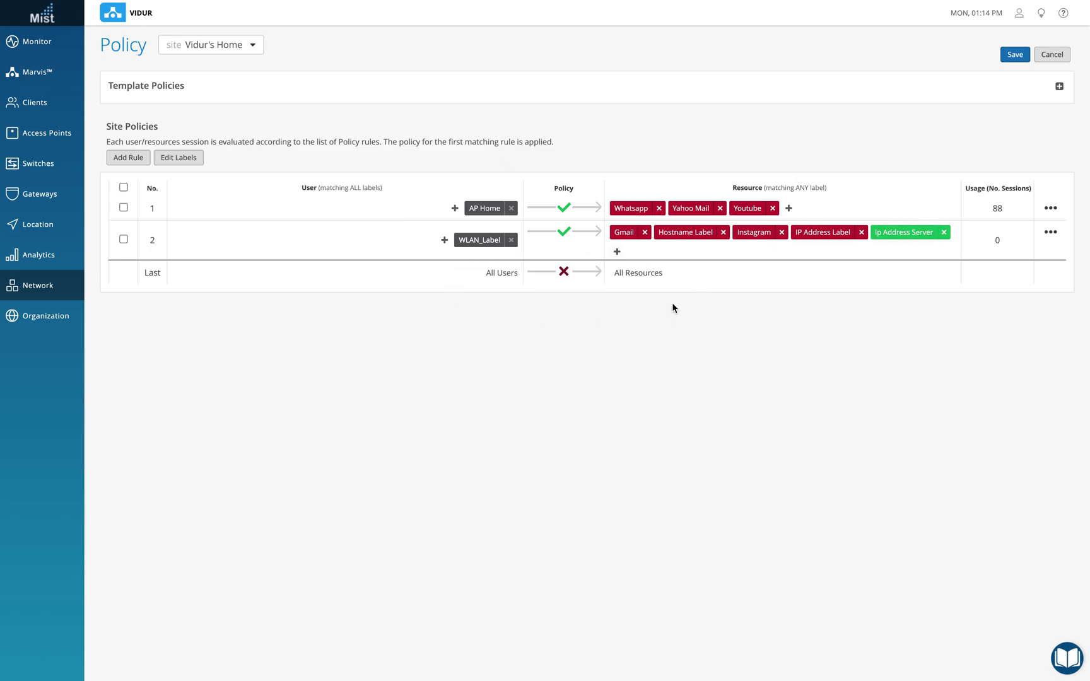
left_click(598, 273)
left_click(573, 300)
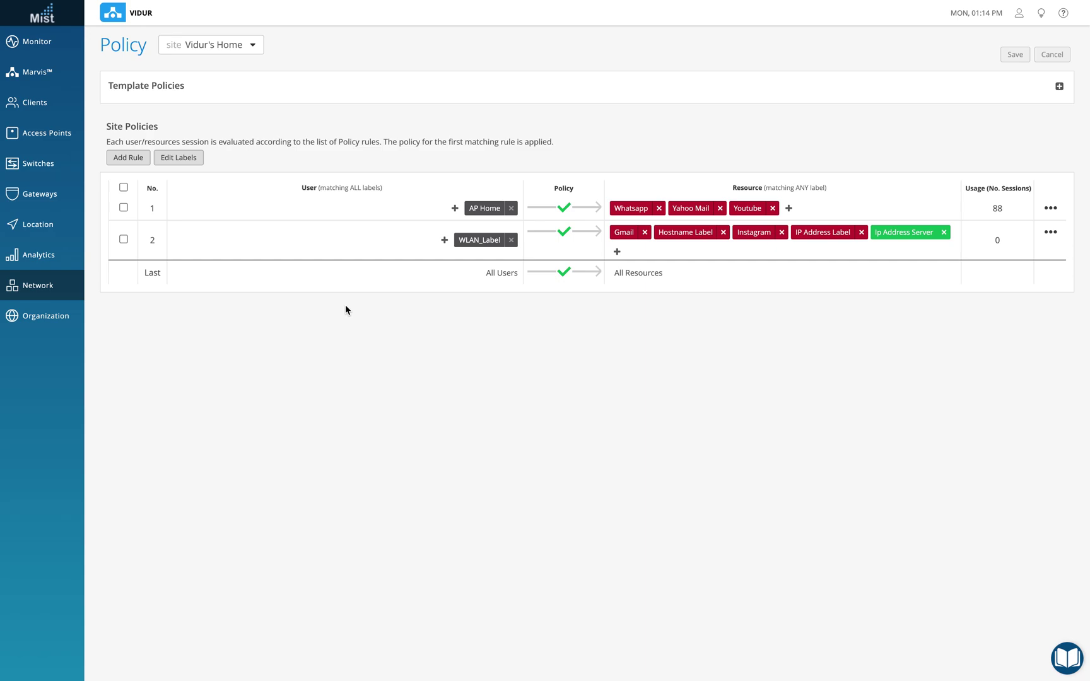
Step: Start another new site label and examine the label types it offers
mouse_move(39, 299)
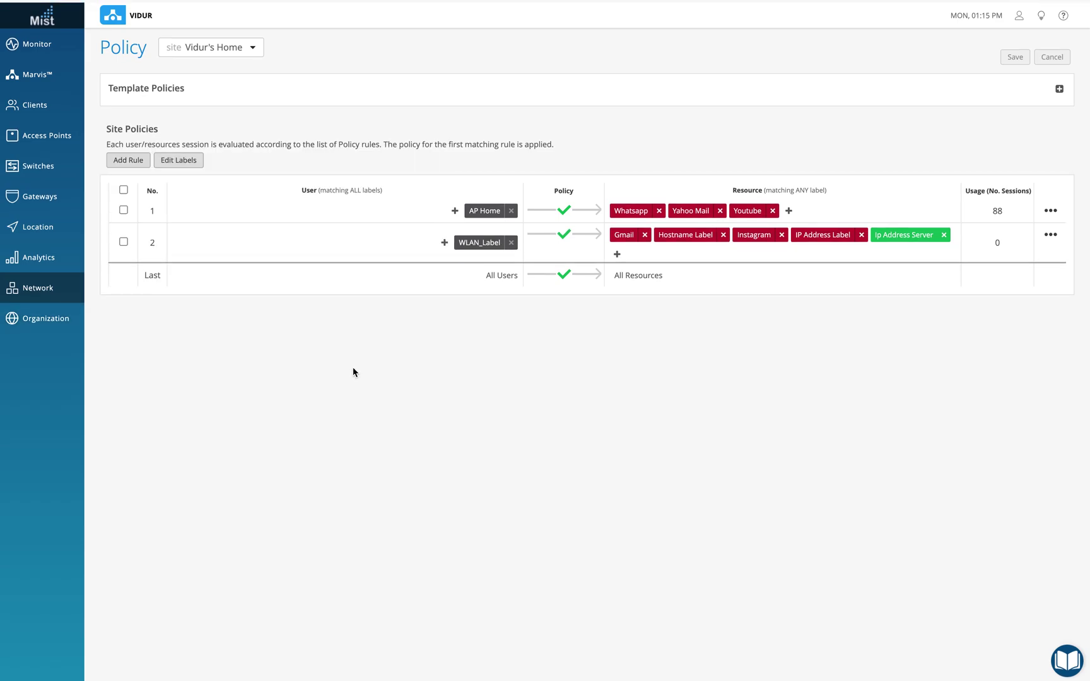
mouse_move(36, 45)
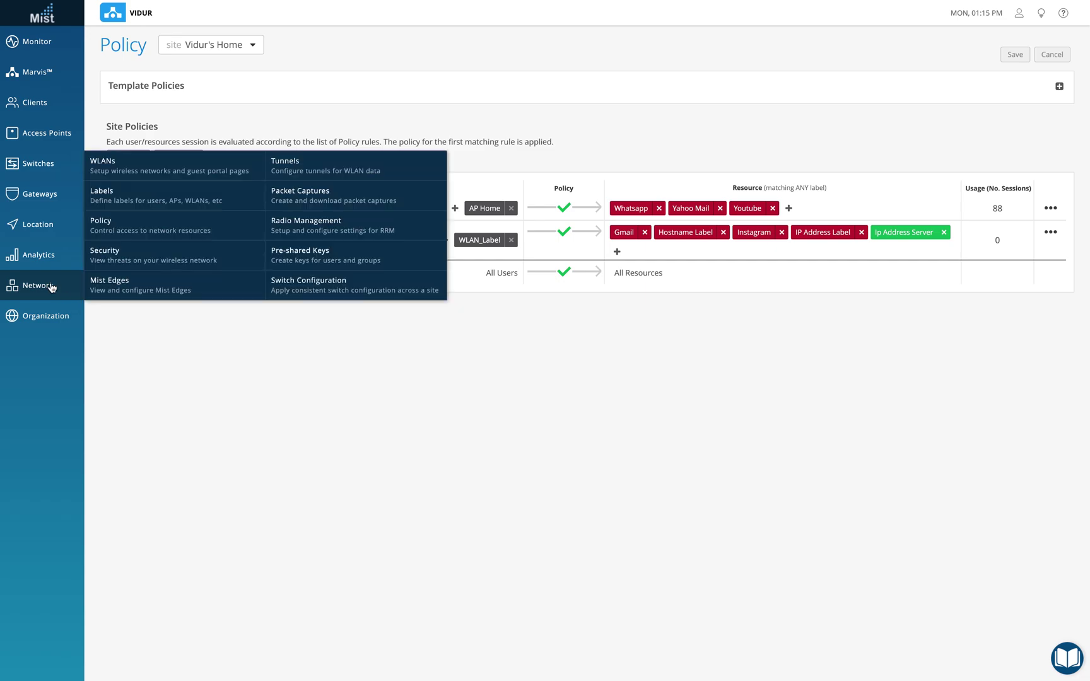
left_click(136, 202)
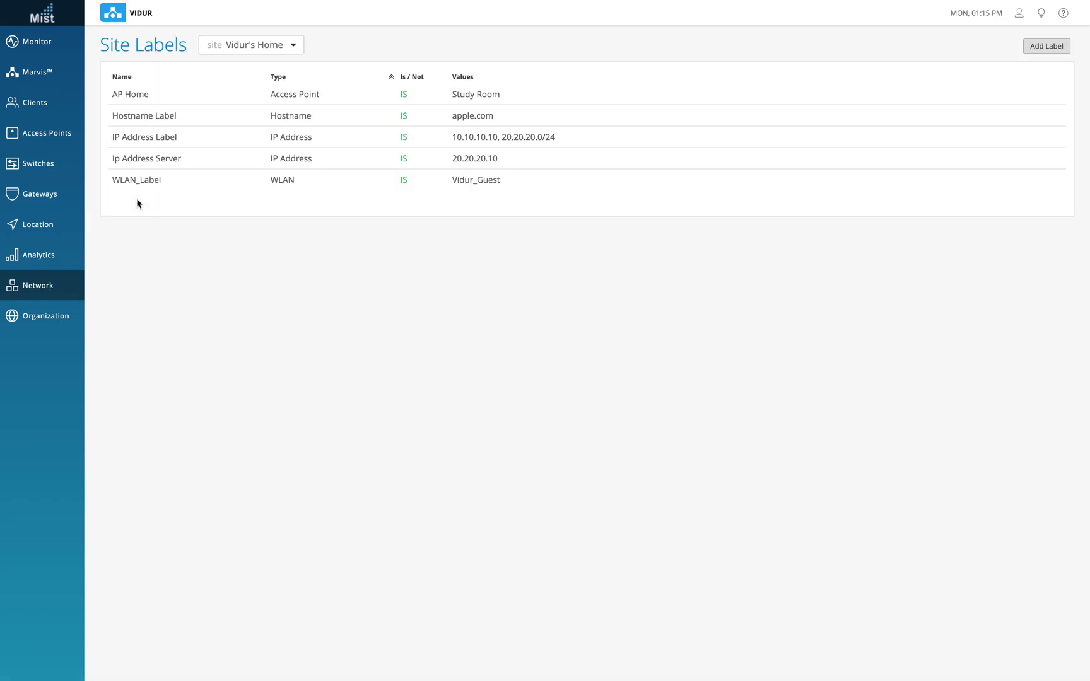
left_click(1046, 46)
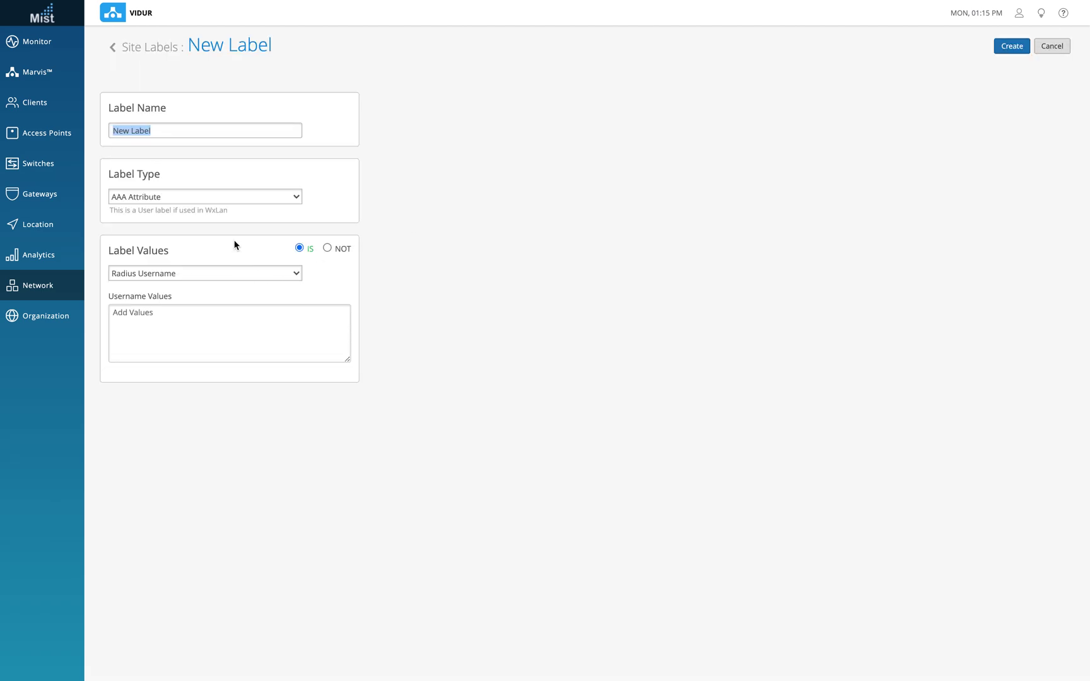
left_click(295, 197)
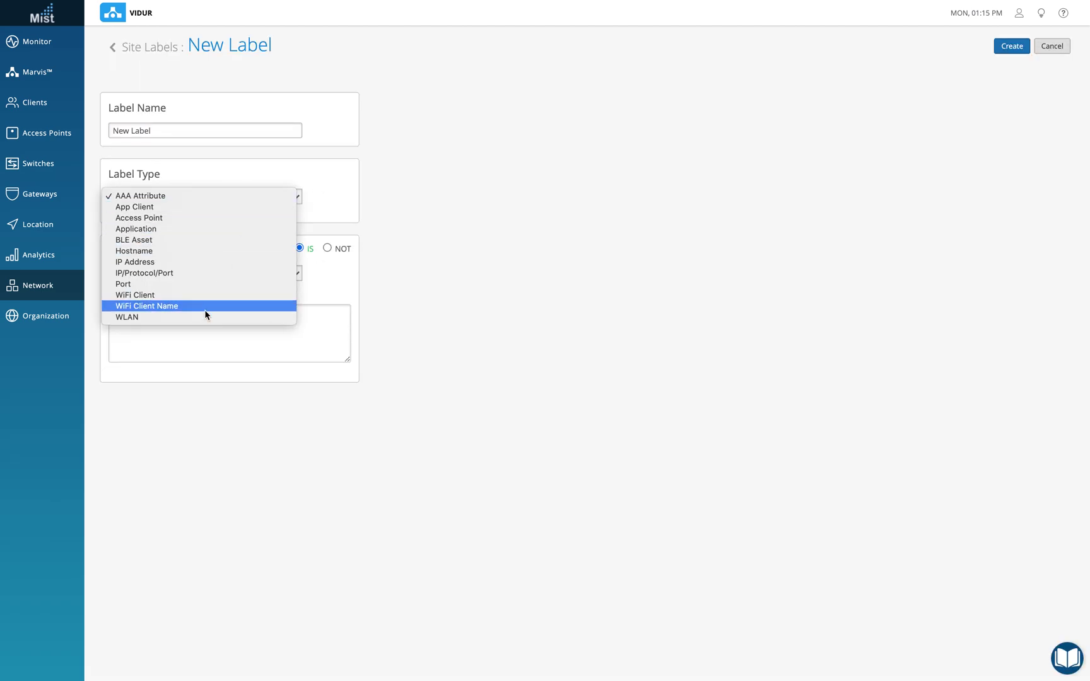
left_click(535, 208)
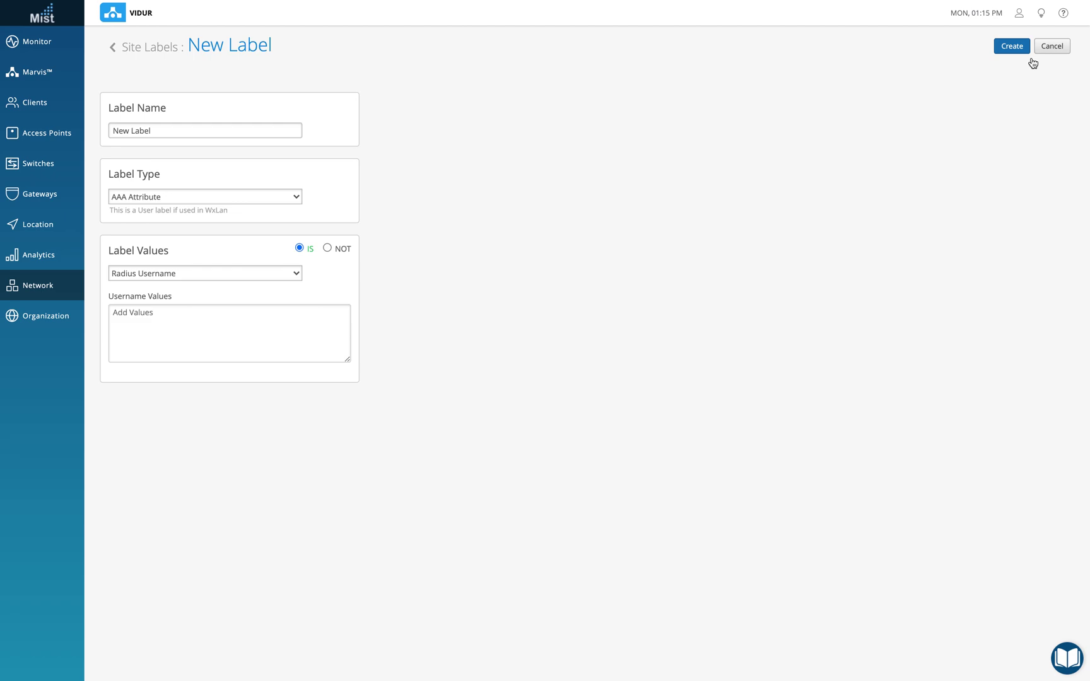